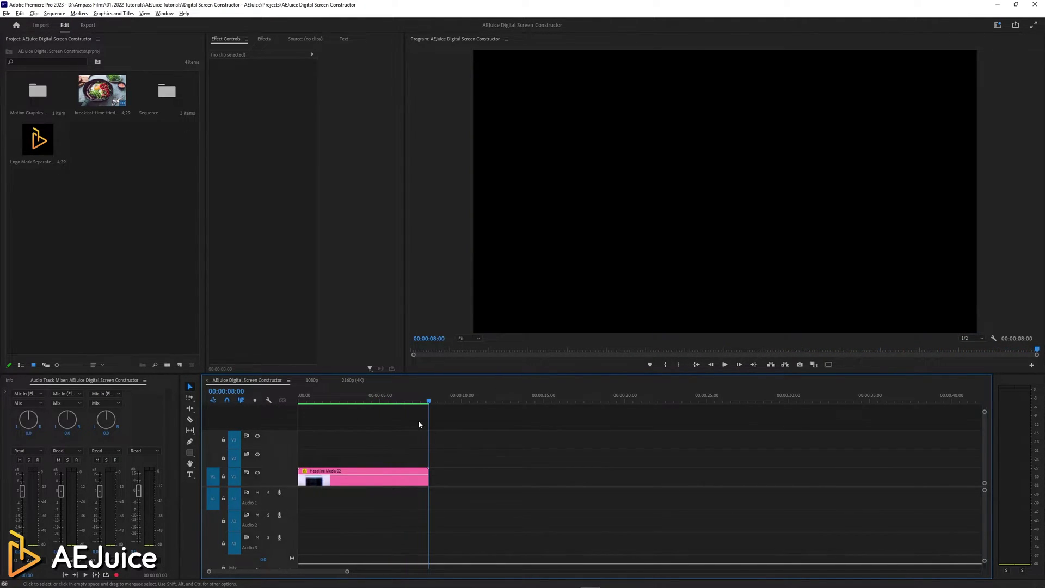
- Play the headline demo from the start, then switch to the empty 2160p (4K) sequence
left_click_drag(386, 401, 301, 401)
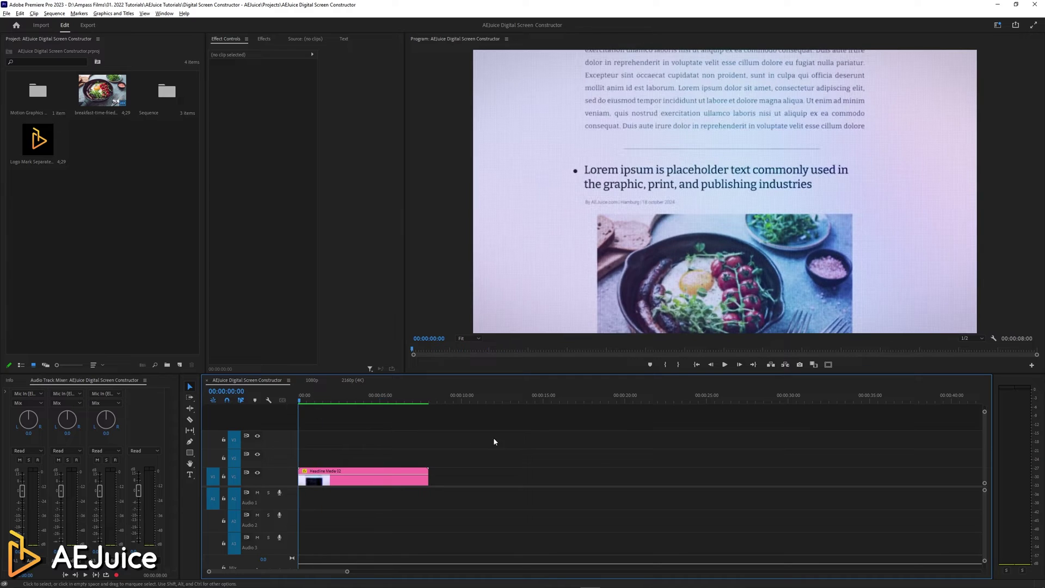
key("space")
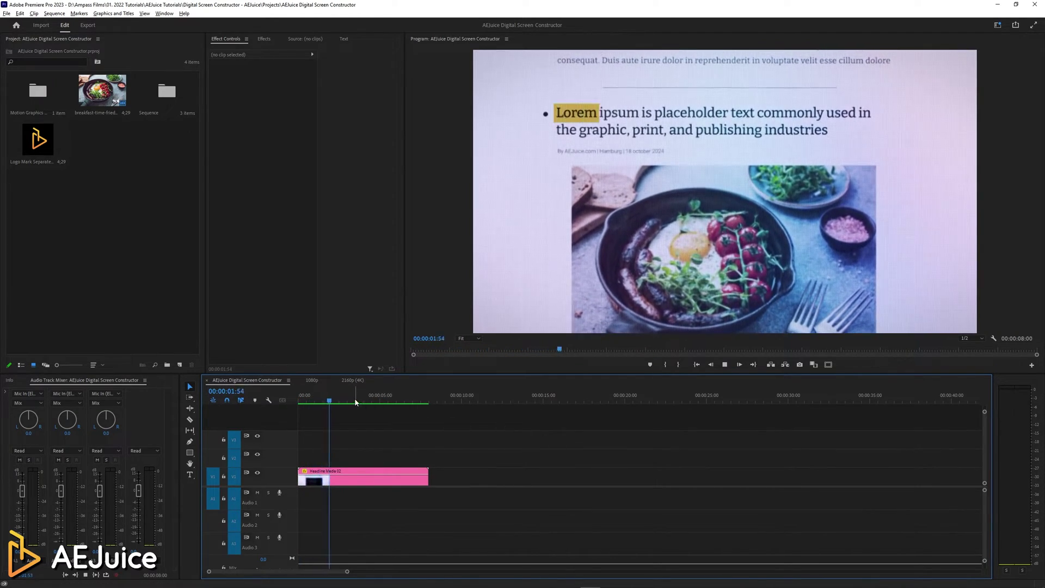
key("space")
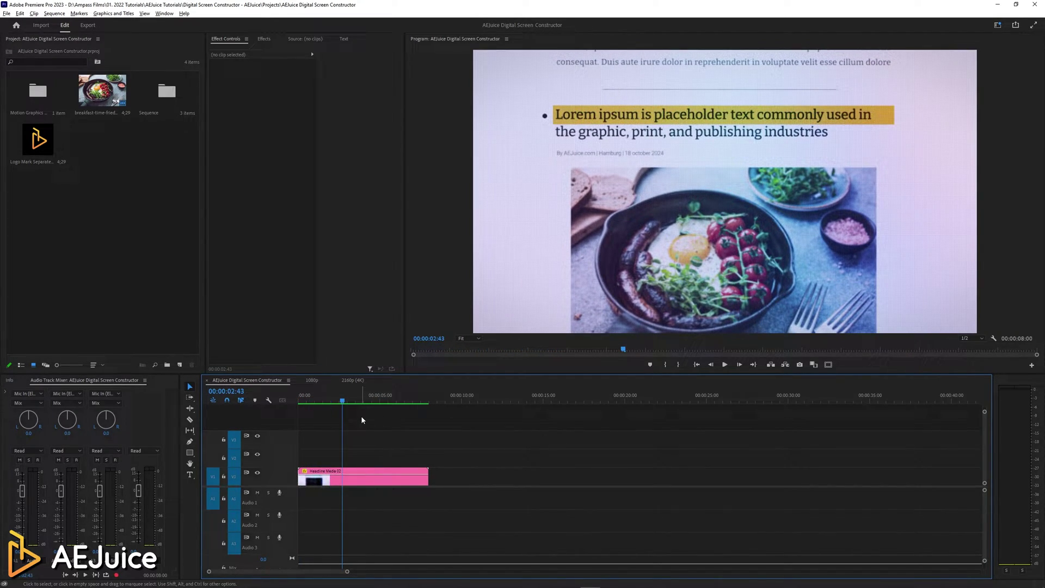
left_click(353, 382)
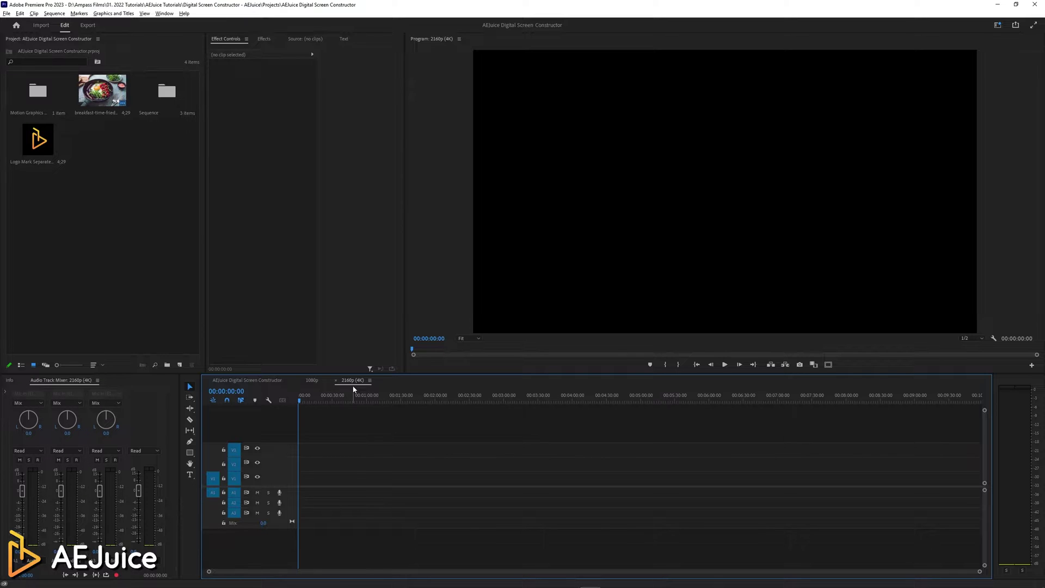
left_click(312, 380)
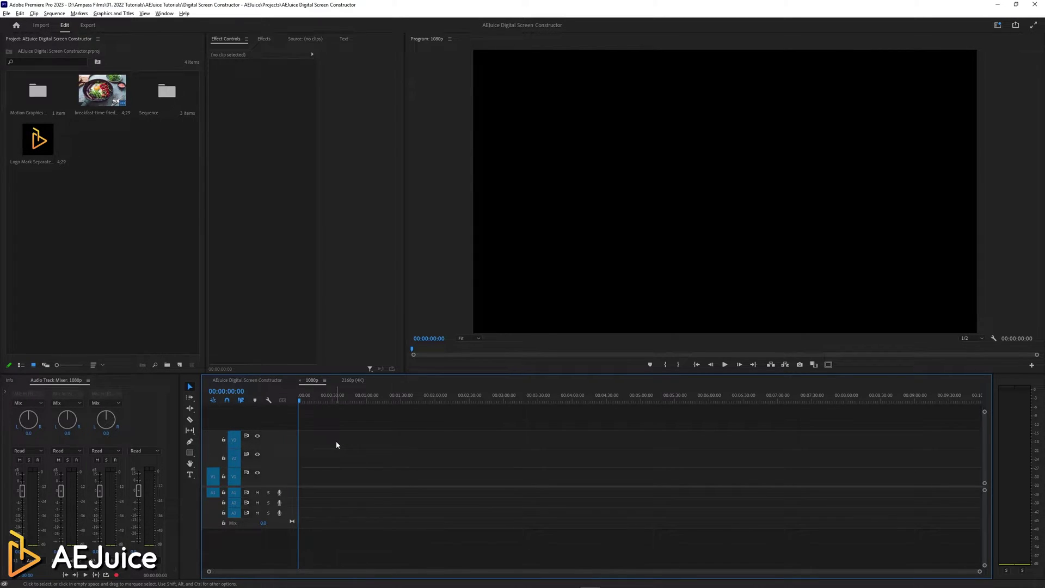
left_click(351, 380)
- Launch AEJuice Pack Manager 4 from Window > Extensions and scroll its product grid
left_click(164, 14)
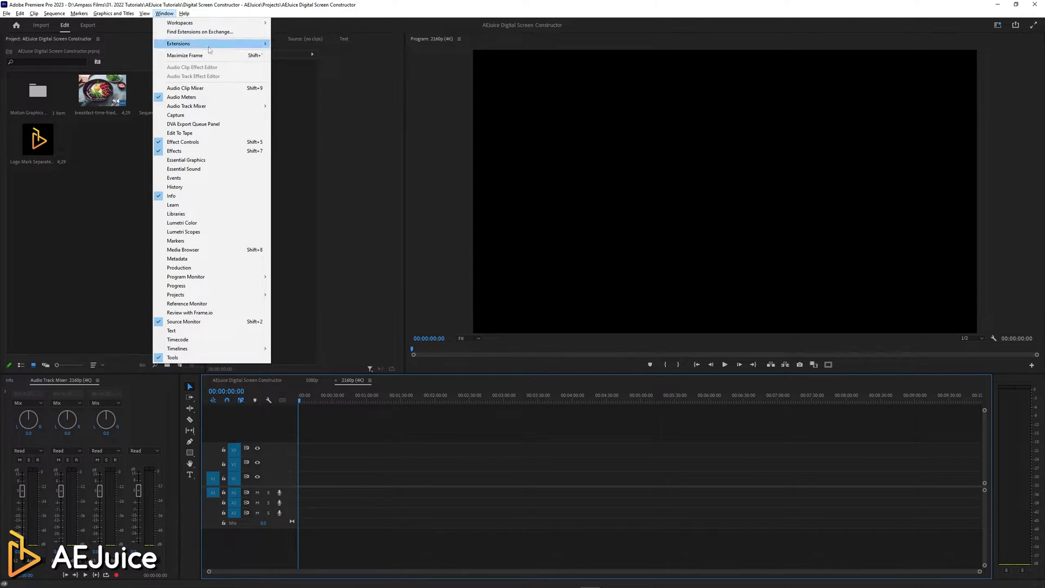
mouse_move(209, 46)
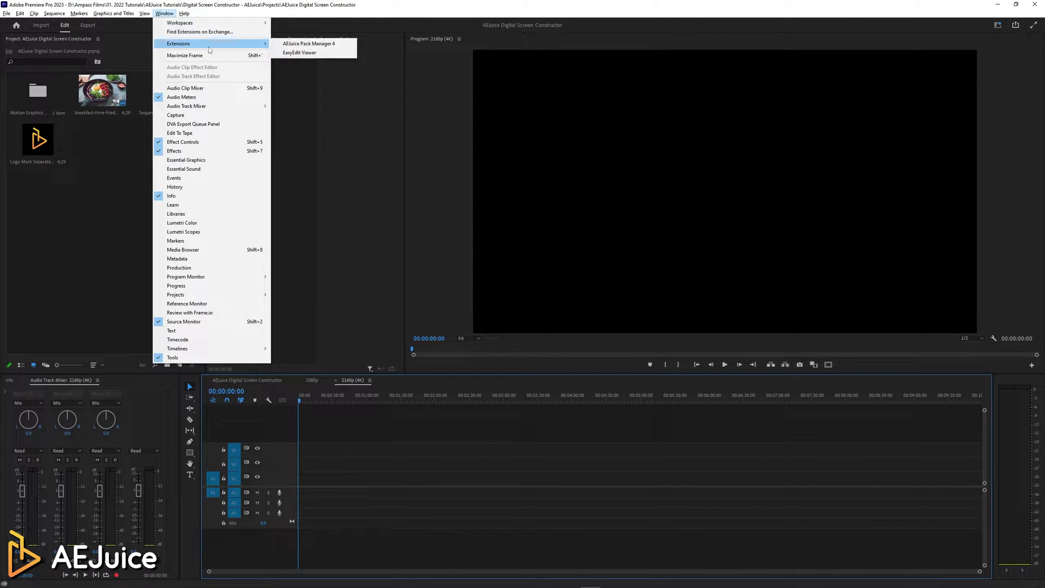
left_click(321, 47)
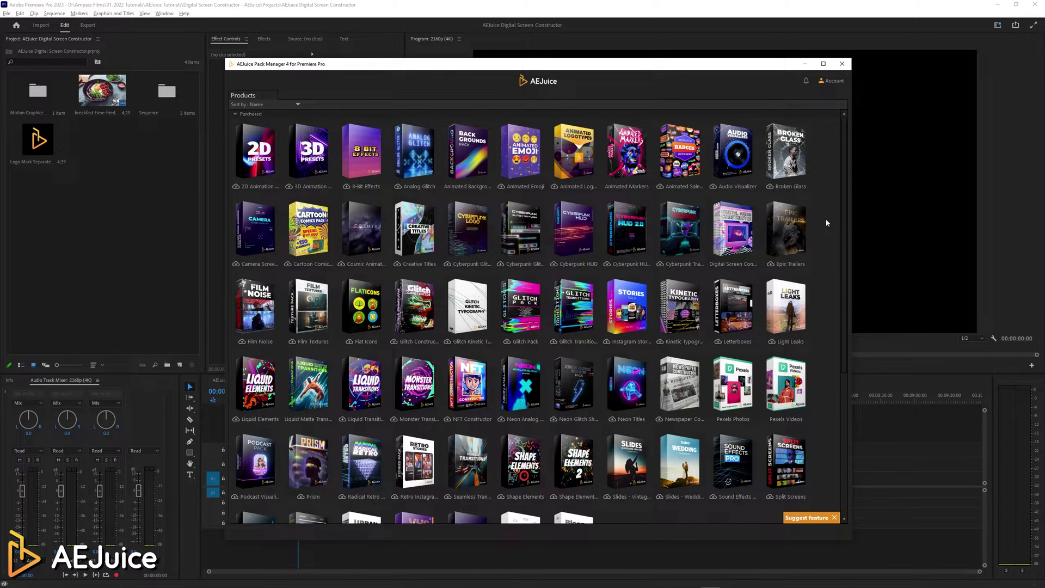
scroll(828, 239, "down", 5)
scroll(829, 266, "up", 5)
- Open the Digital Screen Constructor pack and browse its headline, photo, search and Twitter previews
left_click(725, 233)
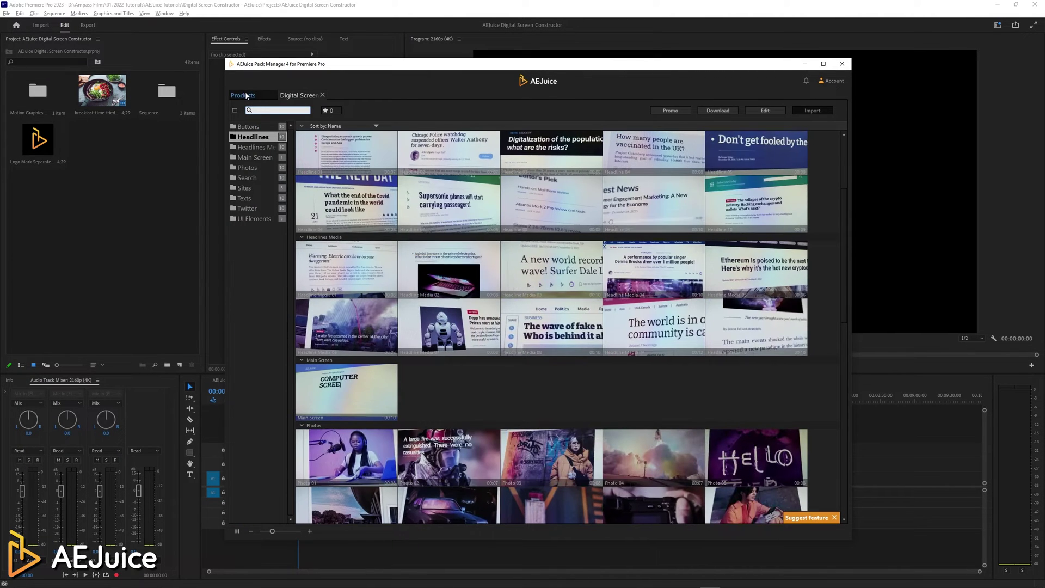
left_click(247, 96)
left_click(744, 230)
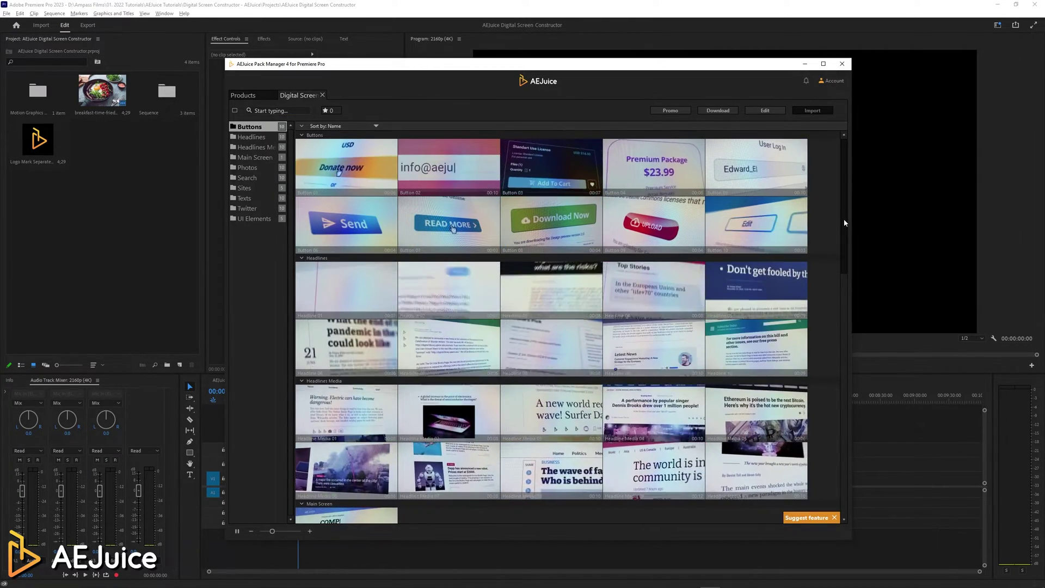
left_click_drag(843, 218, 831, 403)
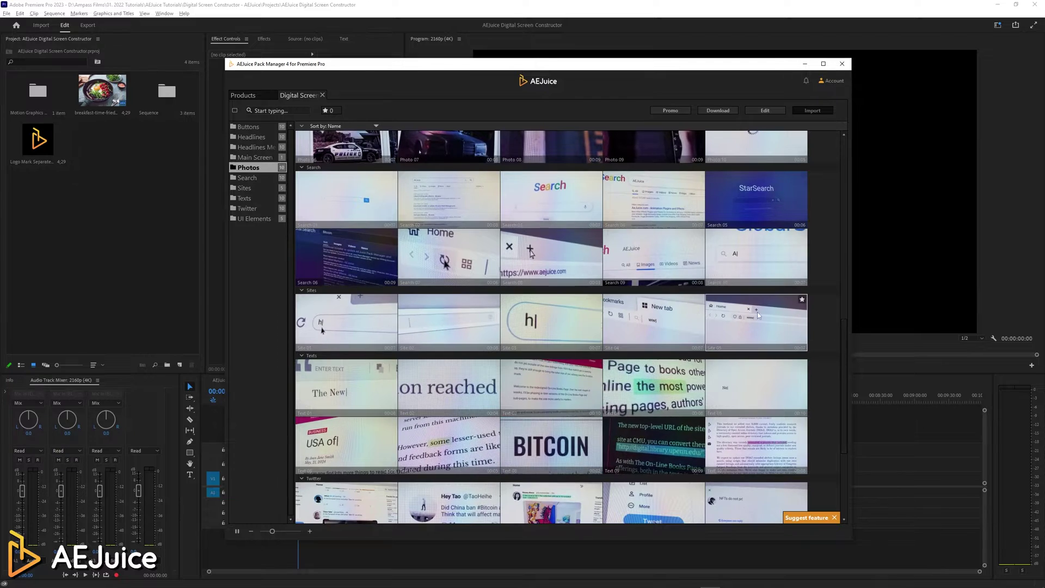
left_click_drag(840, 335, 994, 270)
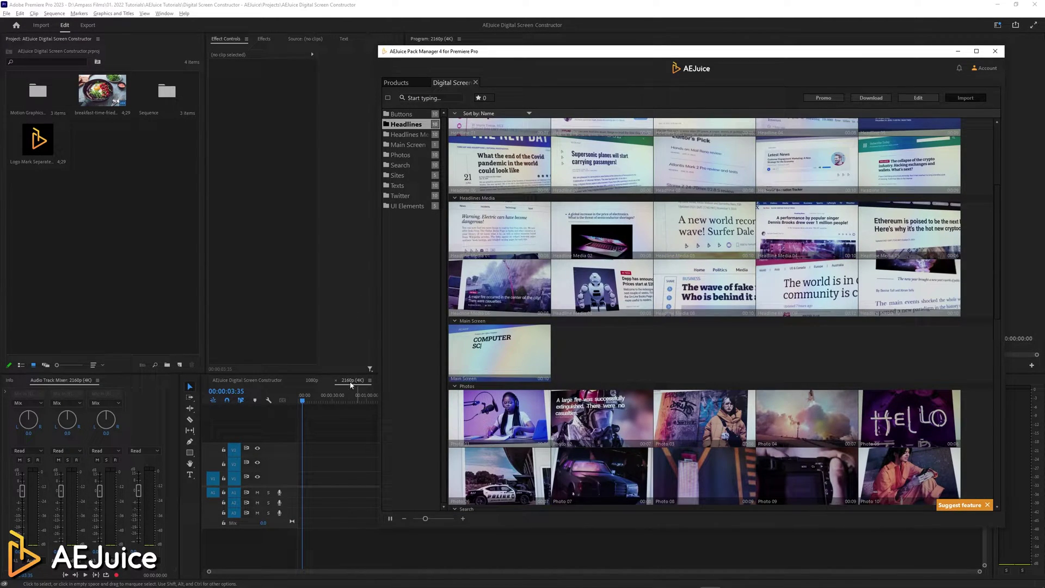
- Add Headline Media 02 to the 2160p (4K) sequence and scrub to the headline frame
left_click_drag(602, 228, 329, 460)
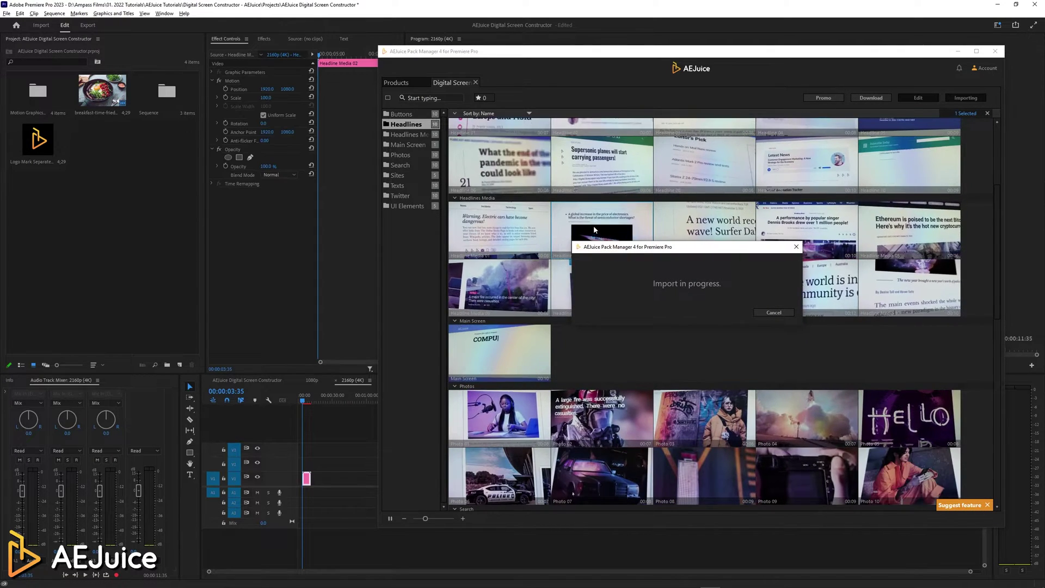
left_click(297, 472)
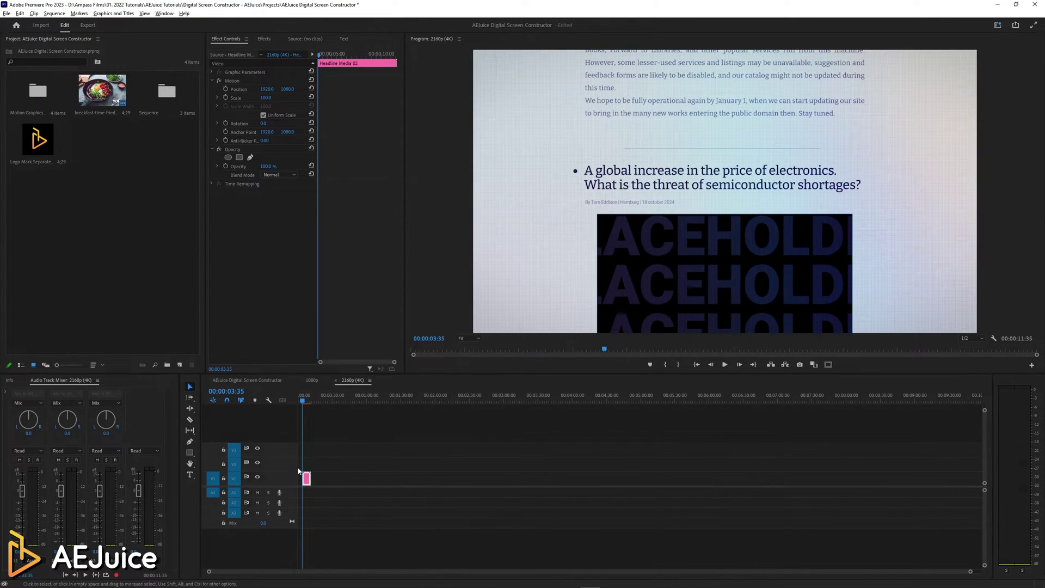
left_click(308, 401)
scroll(307, 401, "up", 5)
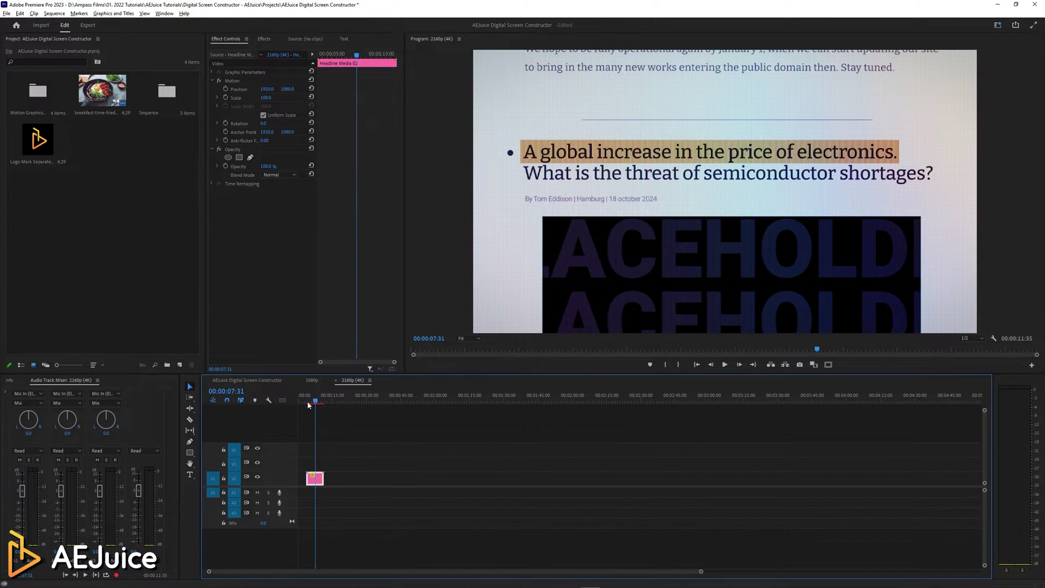
left_click(316, 400)
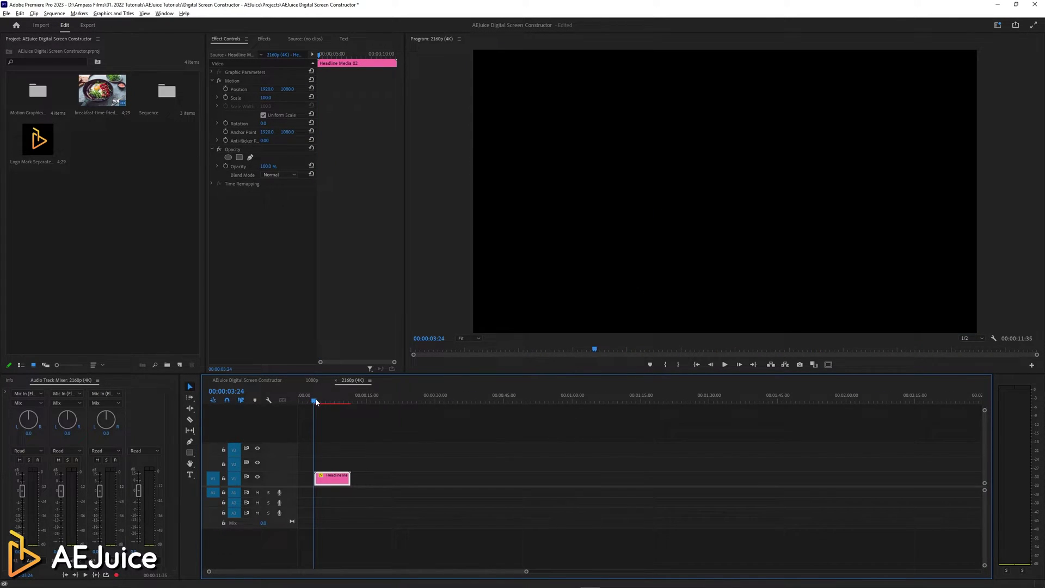
left_click_drag(316, 402, 319, 409)
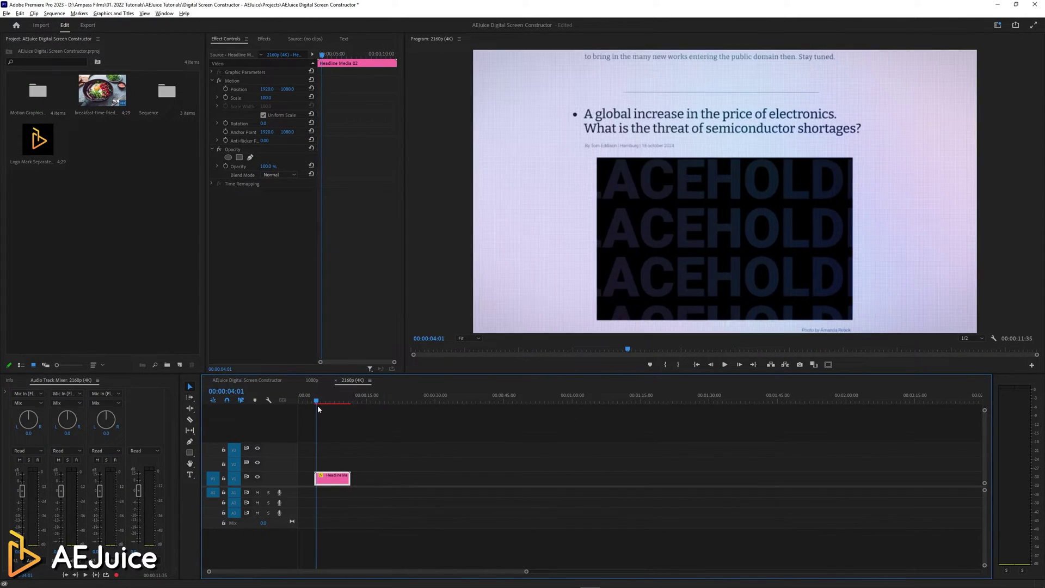
- Delete the gap before the clip so it starts at zero
left_click(307, 479)
key("Delete")
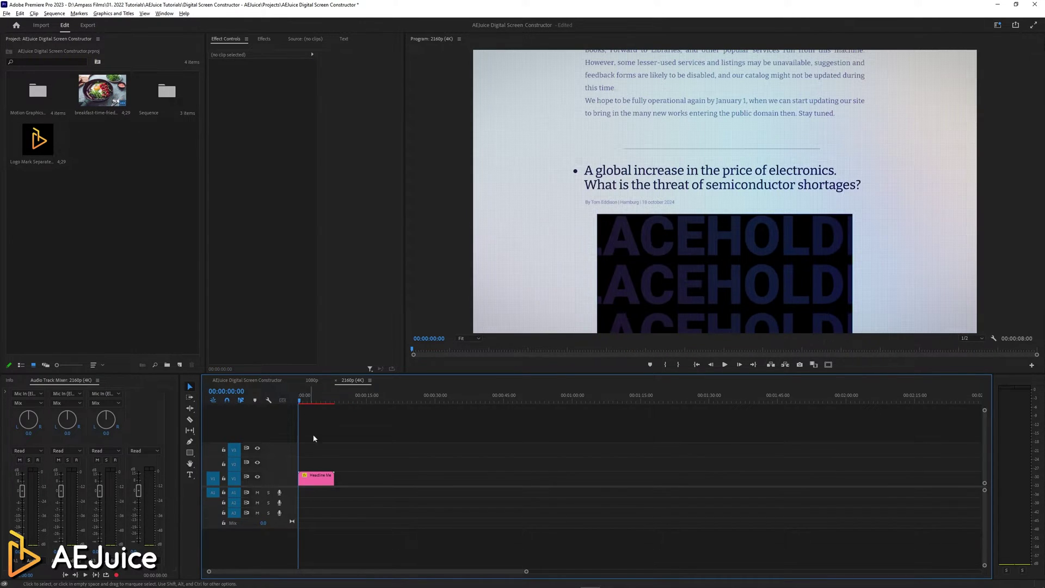
left_click(313, 399)
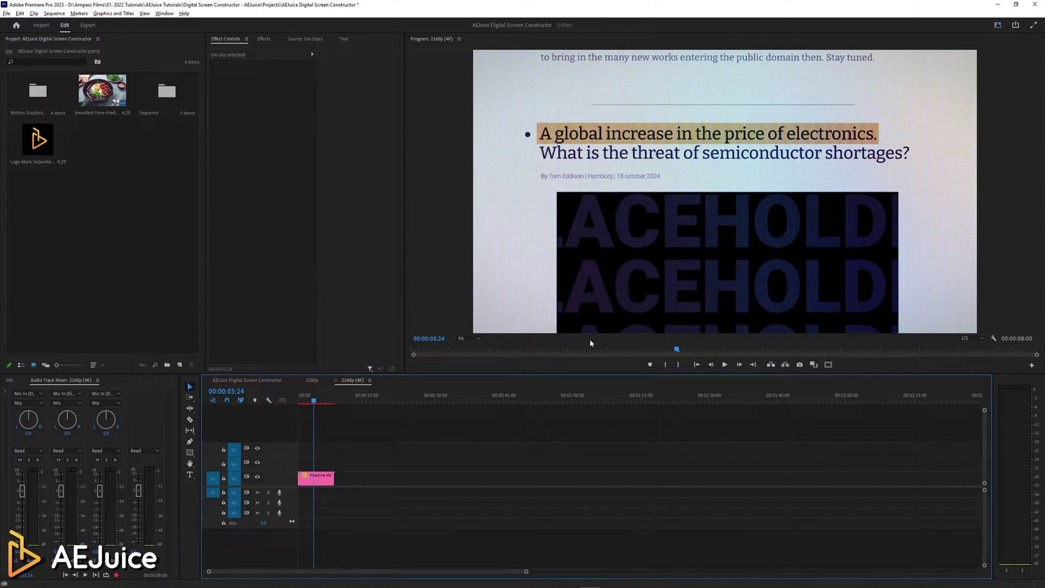
- Import Headline Media 02 into the 1080p sequence and scrub to around 00:00:03:35
left_click(313, 381)
key("alt+Tab")
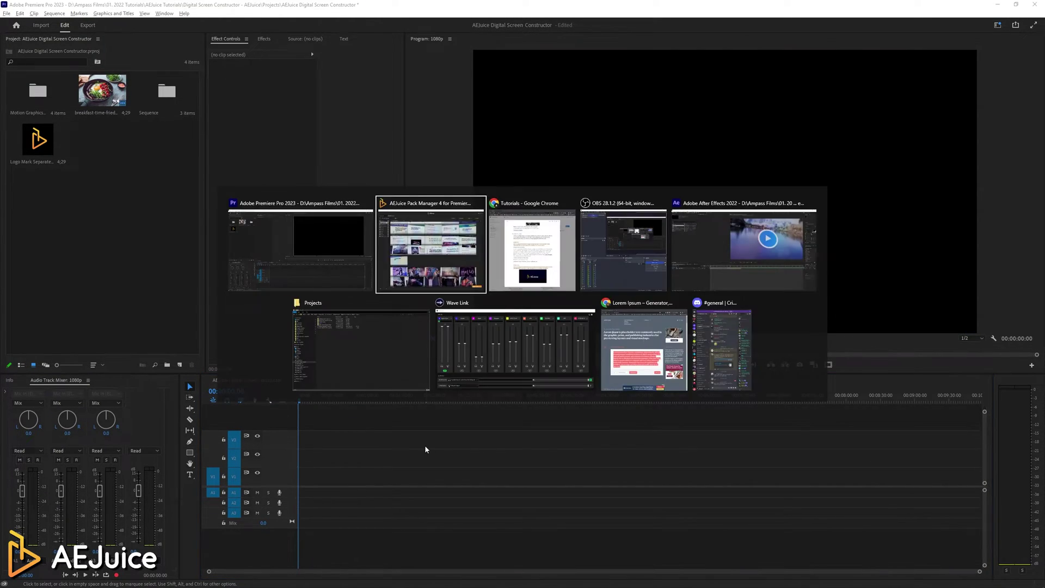
double_click(610, 228)
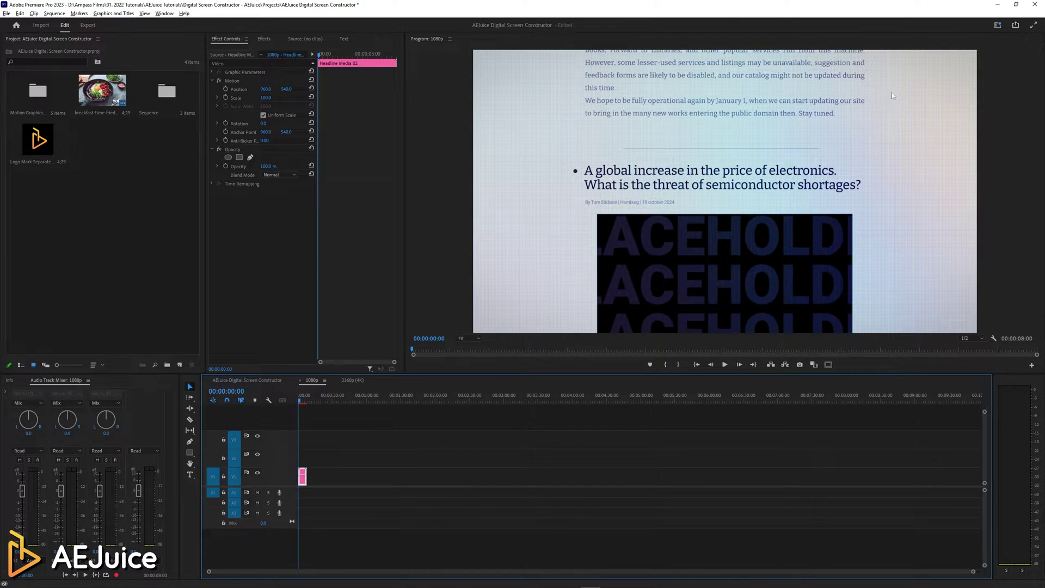
left_click(304, 400)
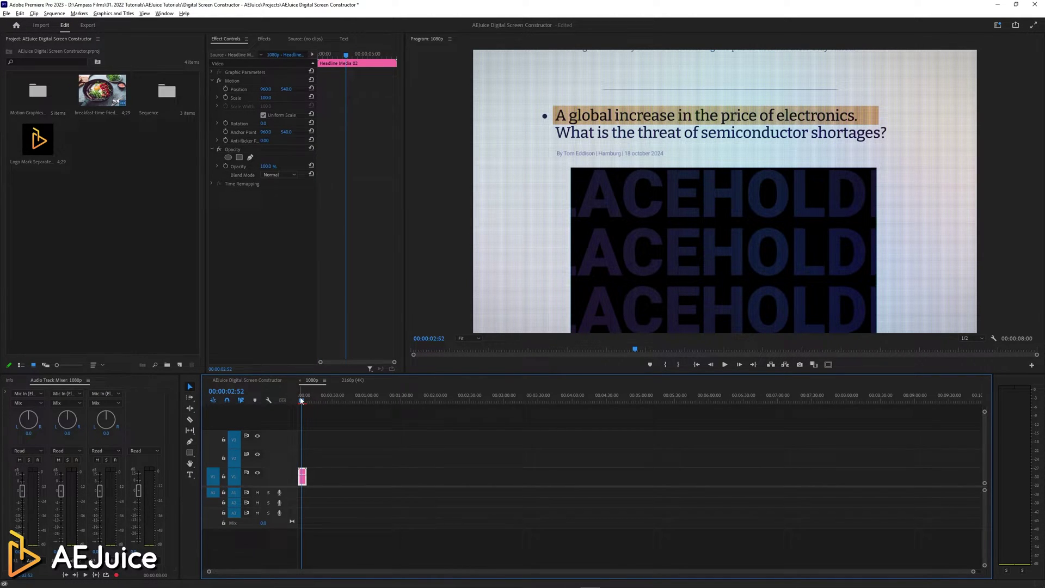
left_click_drag(301, 400, 303, 401)
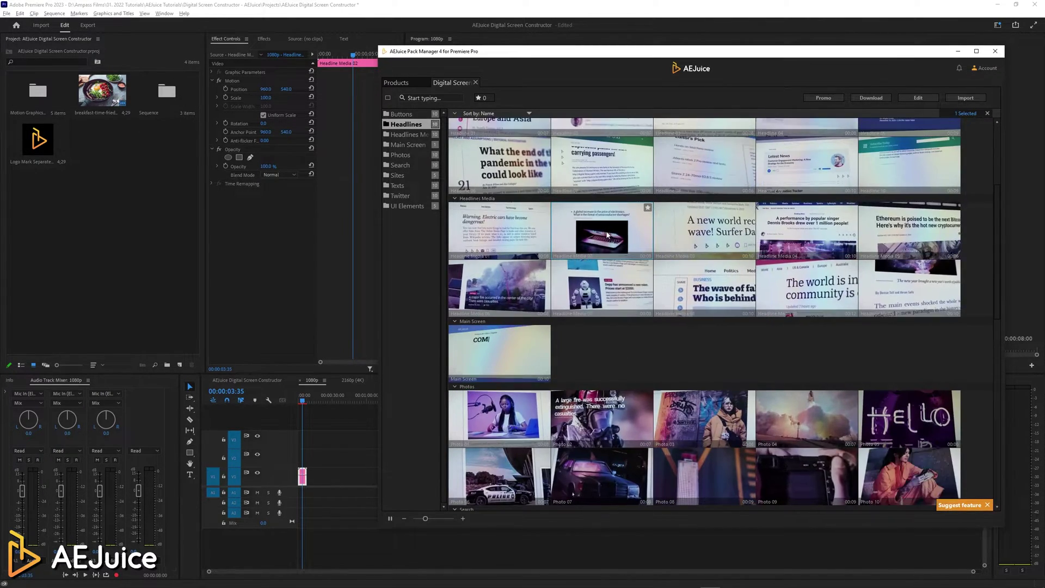
- Preview the Twitter 10 animation in the pack manager, then return to Premiere Pro
scroll(776, 373, "down", 10)
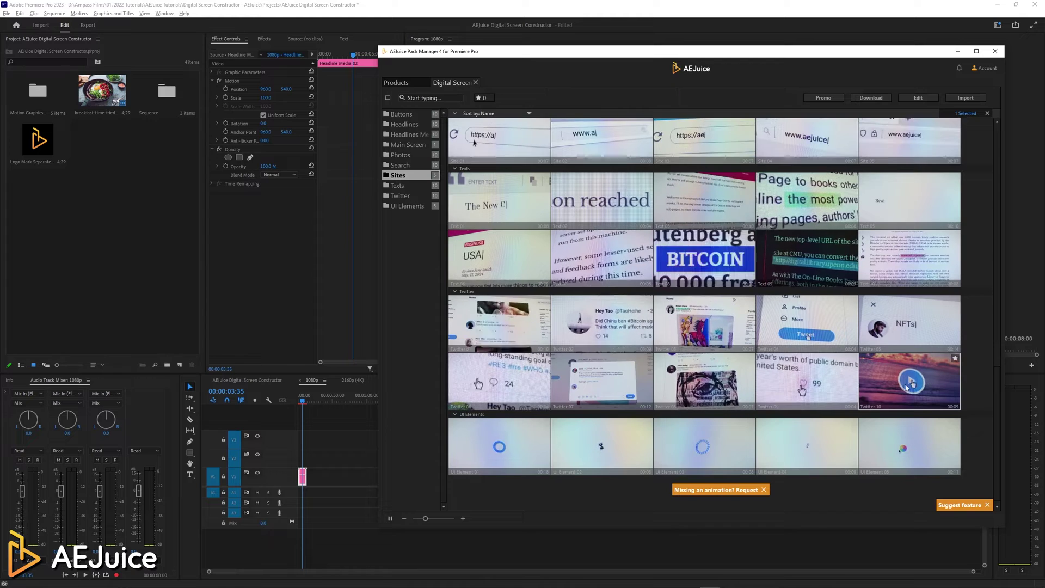
left_click(904, 384)
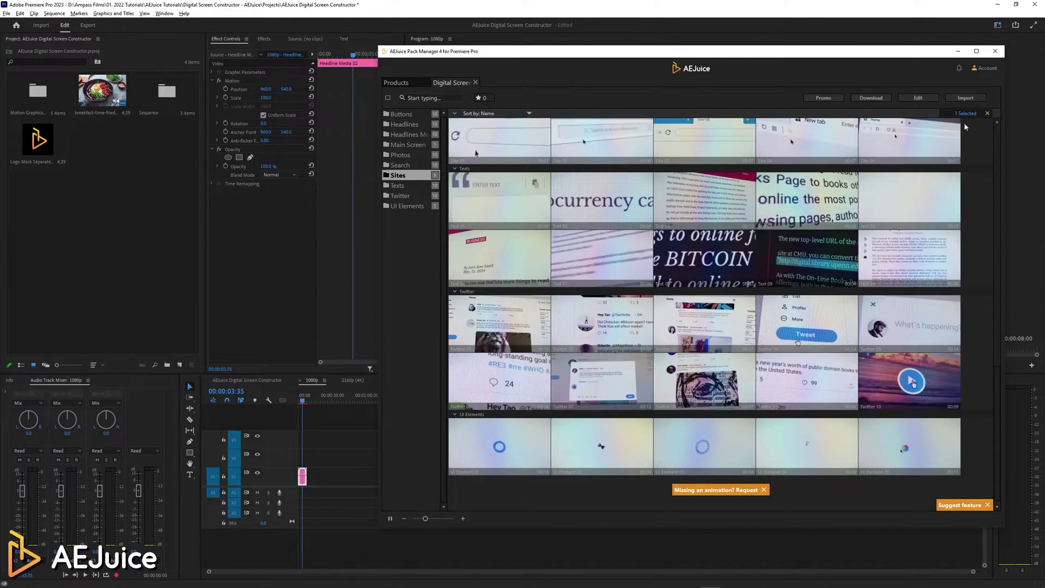
left_click(375, 437)
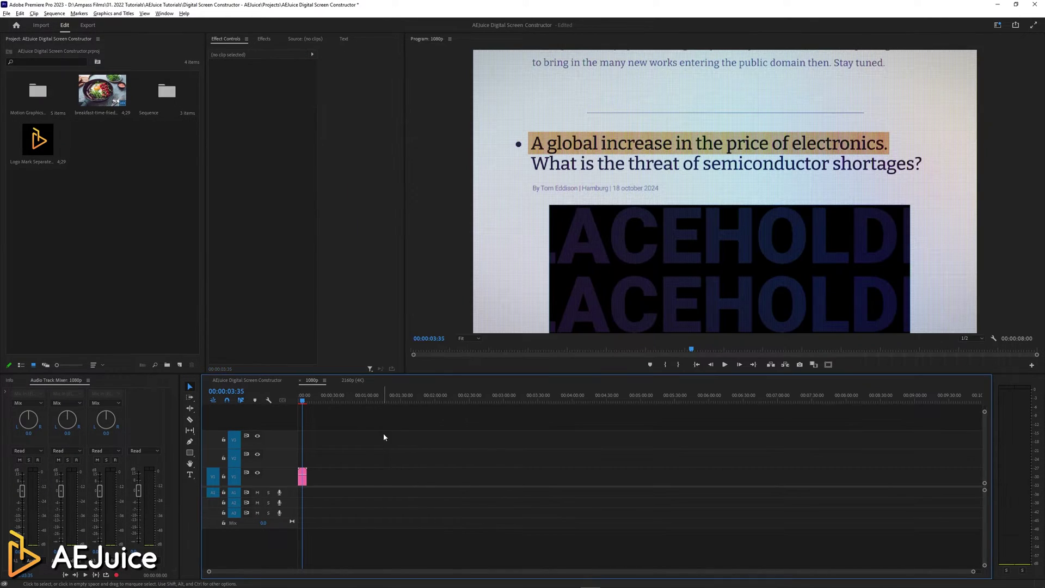
- Zoom in on the Headline Media 02 clip and dock Essential Graphics beside the Program monitor
left_click(304, 481)
key("equal")
key("equal")
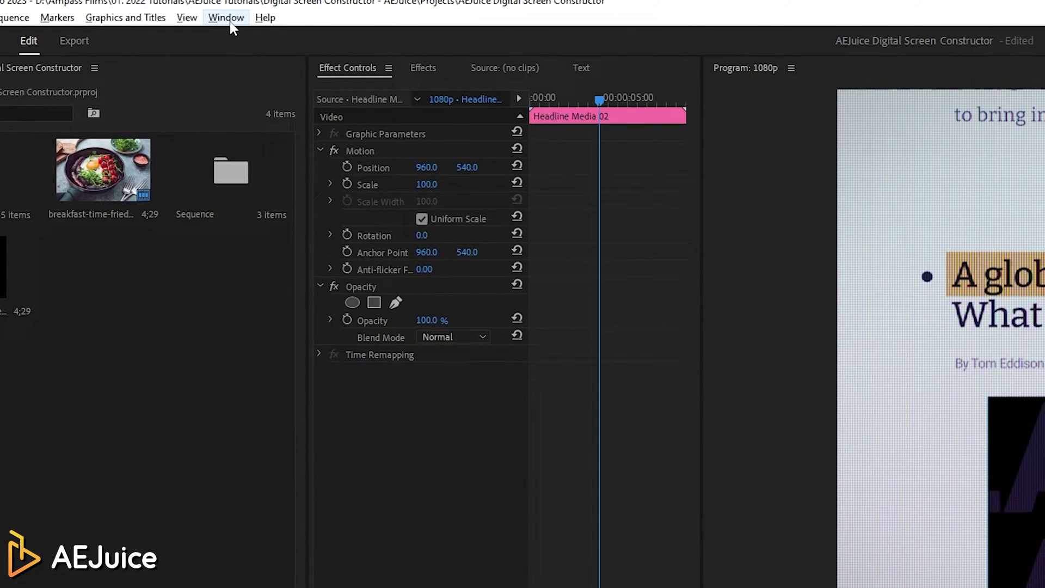
left_click(165, 15)
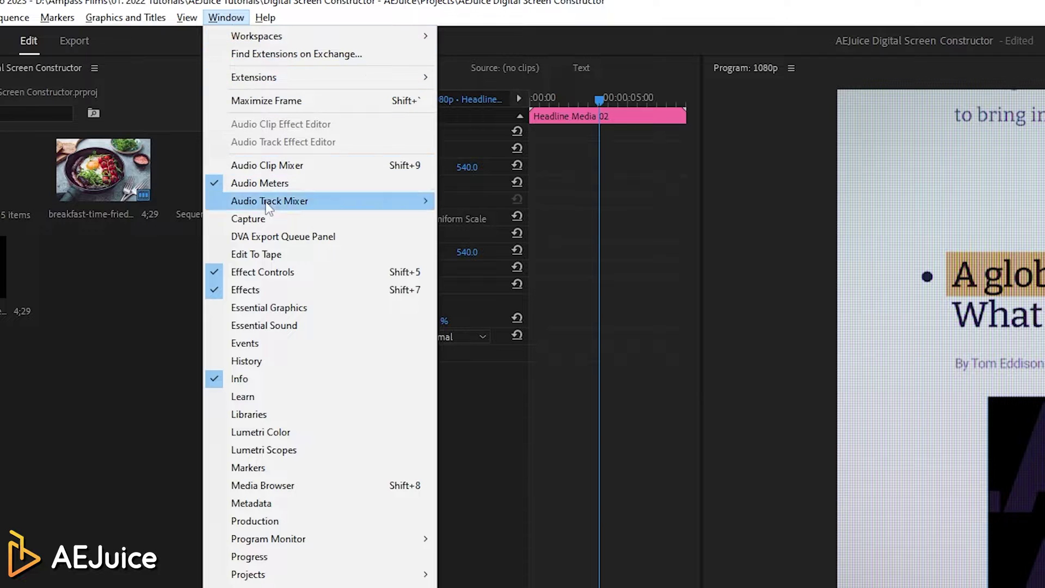
left_click(289, 308)
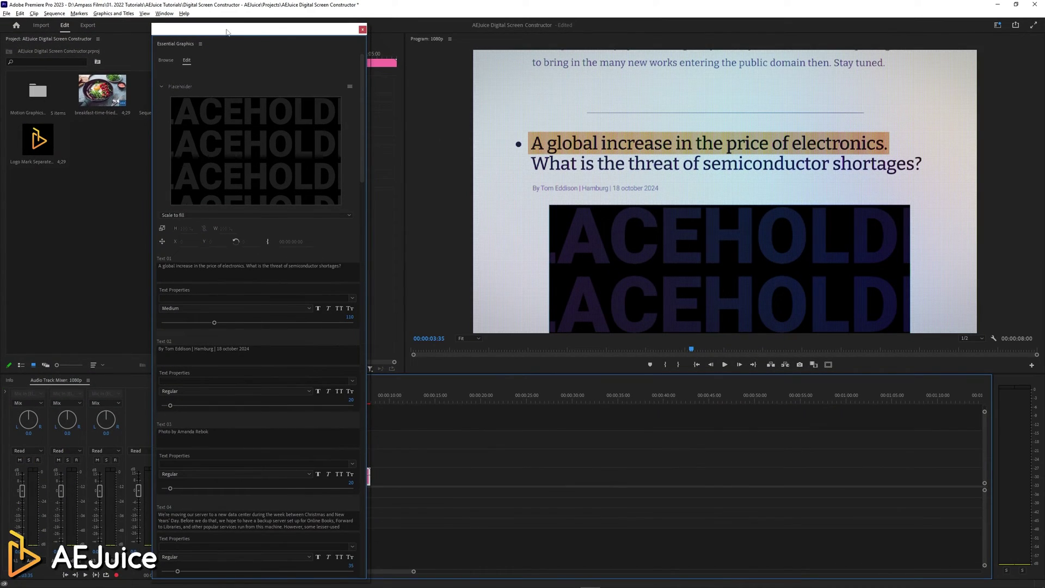
left_click_drag(227, 31, 1031, 144)
- Widen the Program monitor and the timeline panel, then drag out the breakfast photo
left_click_drag(521, 203, 727, 211)
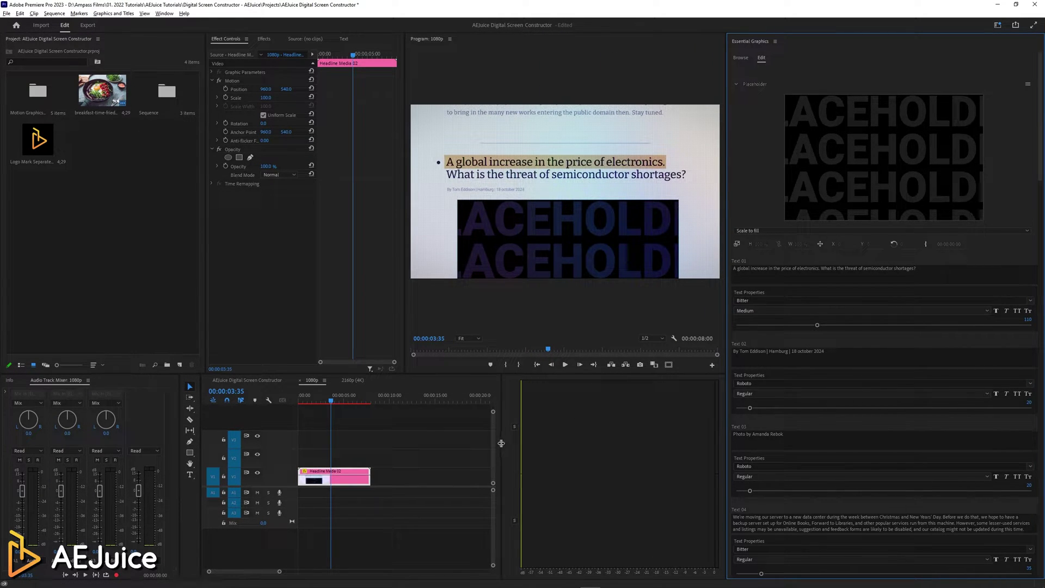
left_click_drag(501, 444, 687, 449)
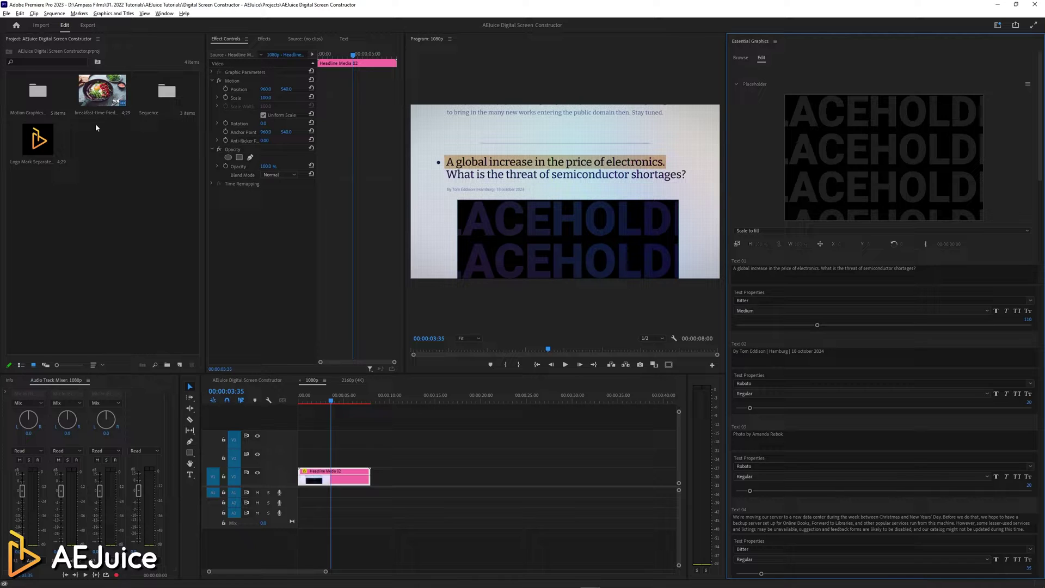
left_click_drag(96, 91, 717, 186)
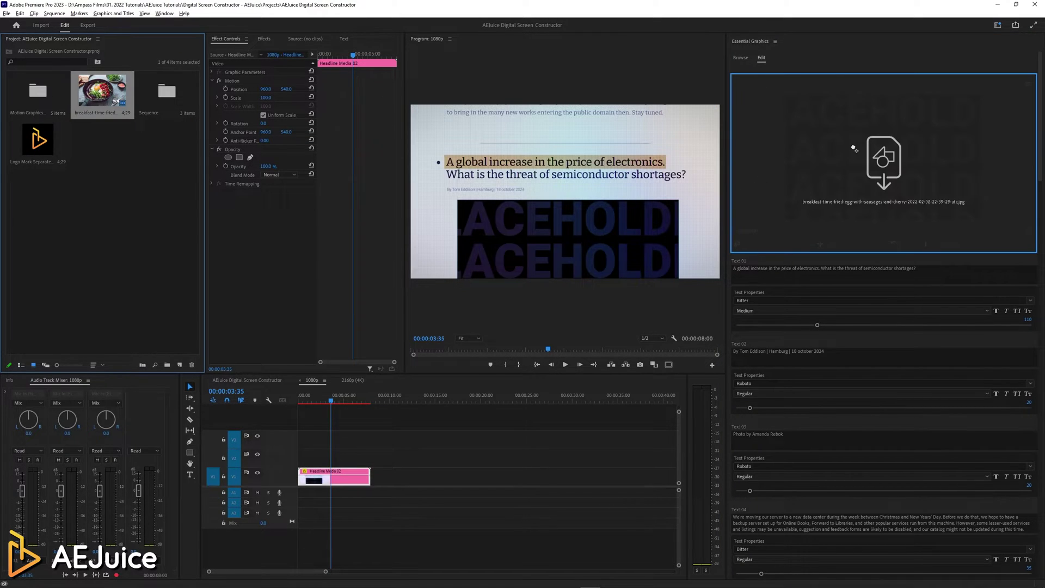
- Drop the breakfast photo into the template's image placeholder and check it in the preview
left_click_drag(854, 148, 869, 160)
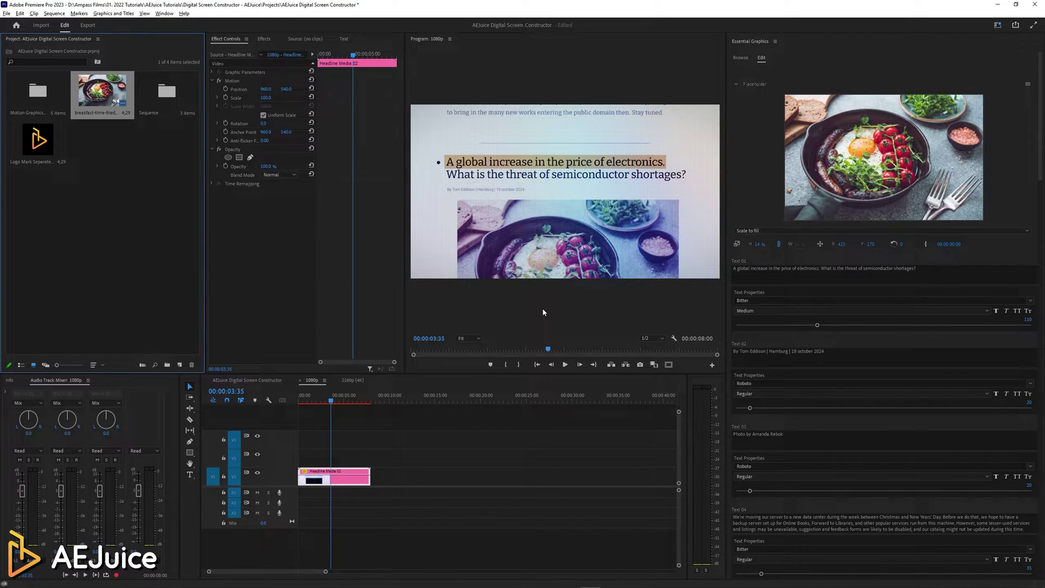
left_click_drag(339, 400, 313, 406)
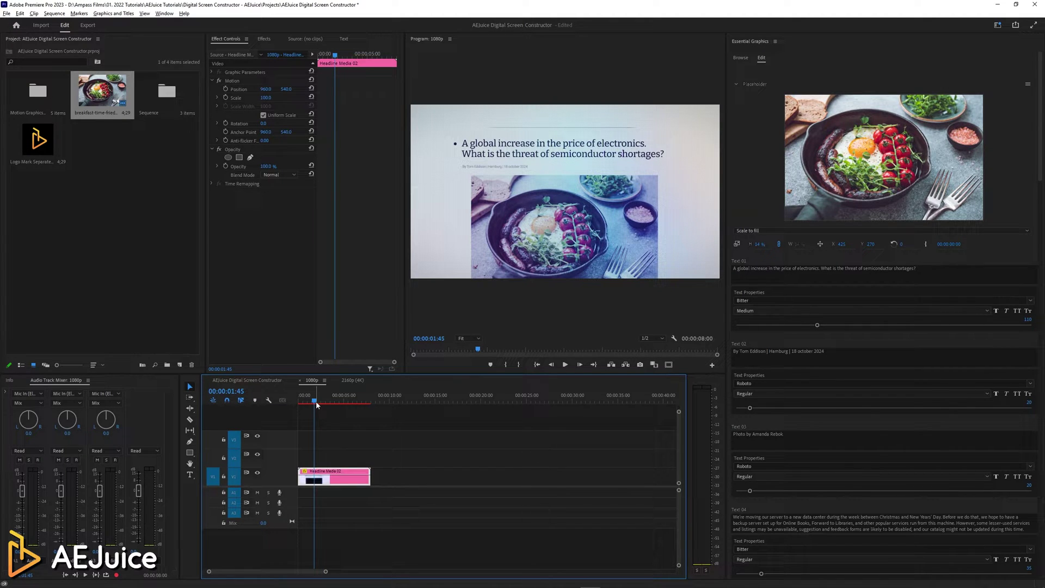
left_click_drag(728, 304, 785, 306)
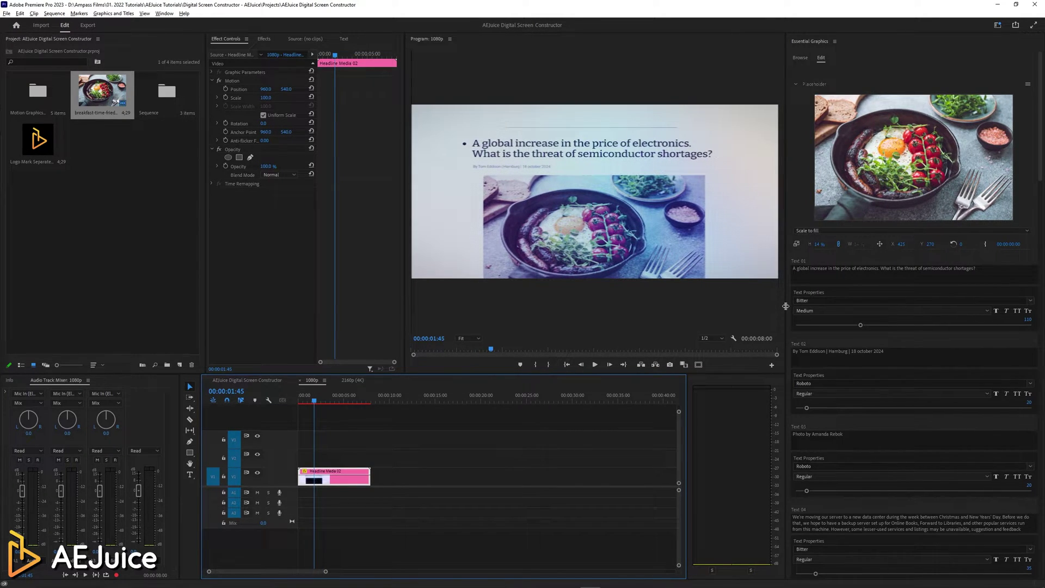
- Copy a lorem ipsum headline sentence from loremipsum.io for the Text 01 field
left_click(820, 271)
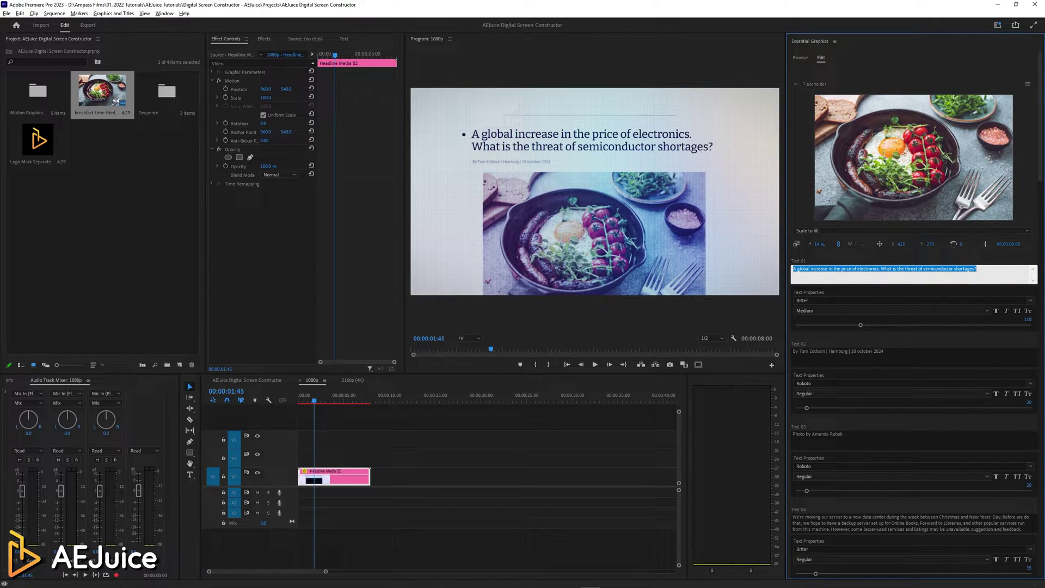
key("alt+Tab")
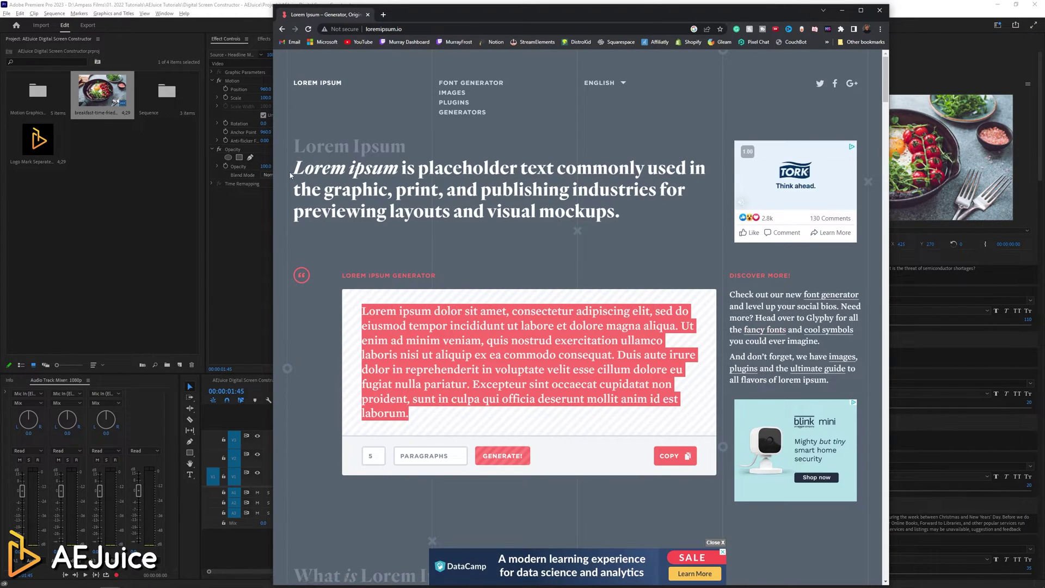
left_click_drag(295, 167, 561, 185)
key("ctrl+c")
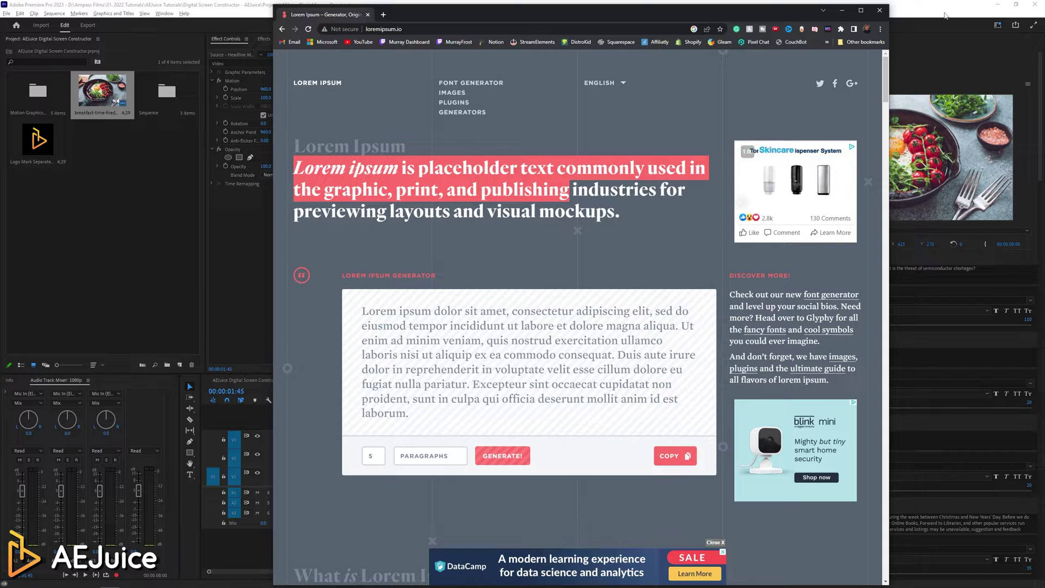
key("alt+Tab")
left_click(859, 273)
- Paste the lorem ipsum sentence into Text 01 and adjust the headline's size
key("ctrl+v")
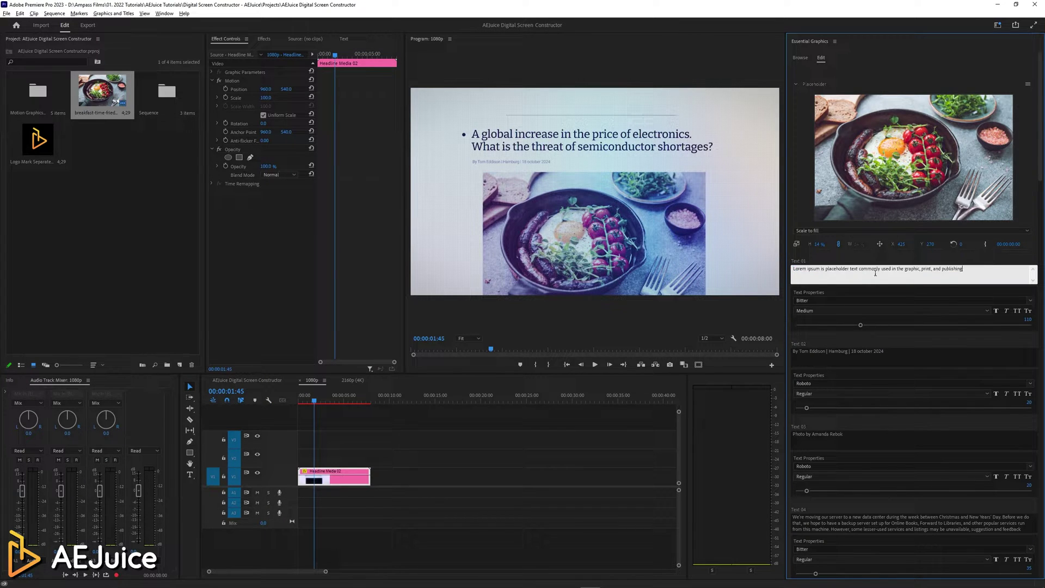
left_click(860, 260)
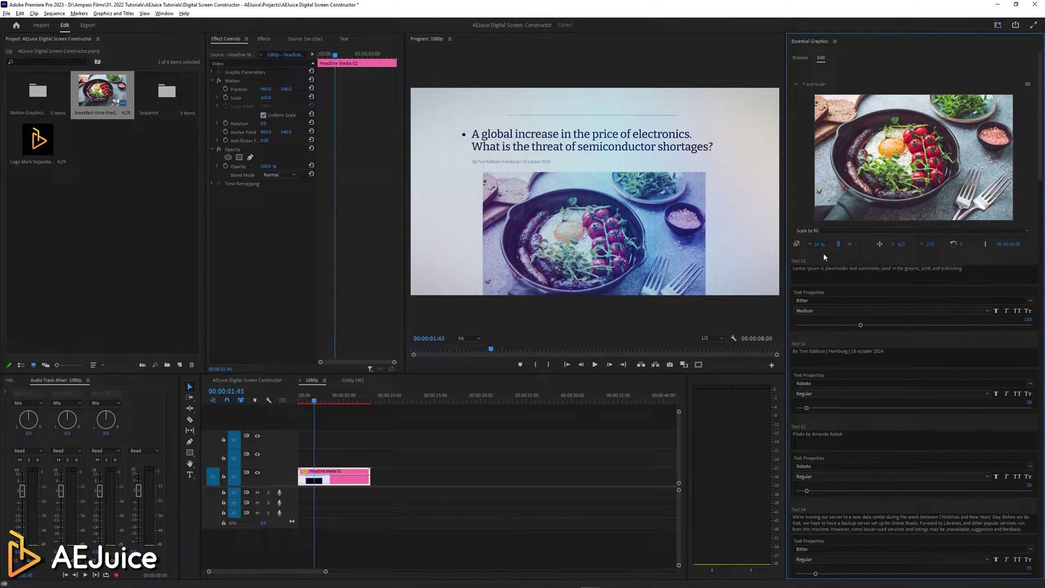
left_click(847, 281)
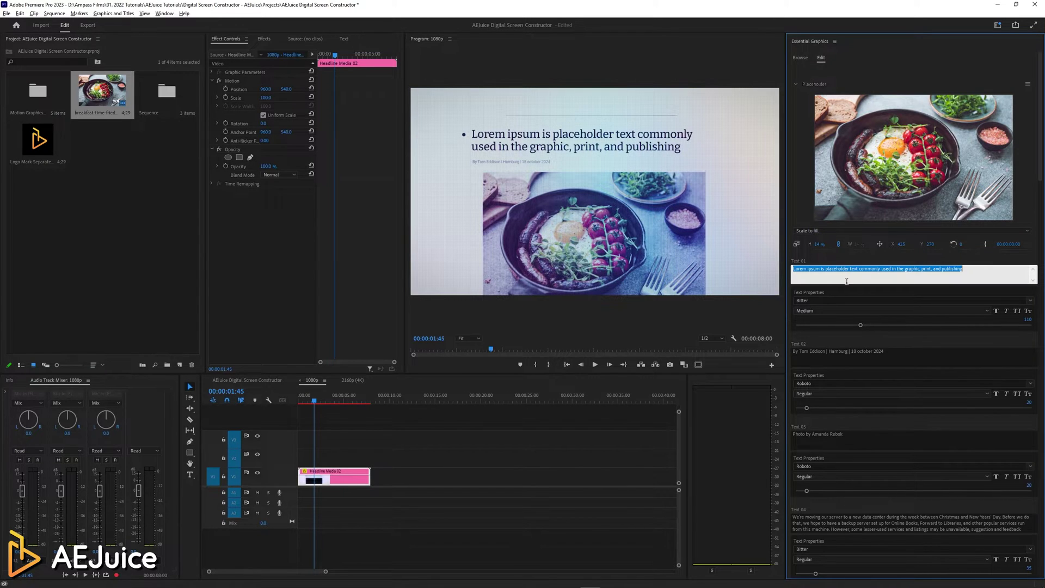
left_click_drag(861, 325, 879, 326)
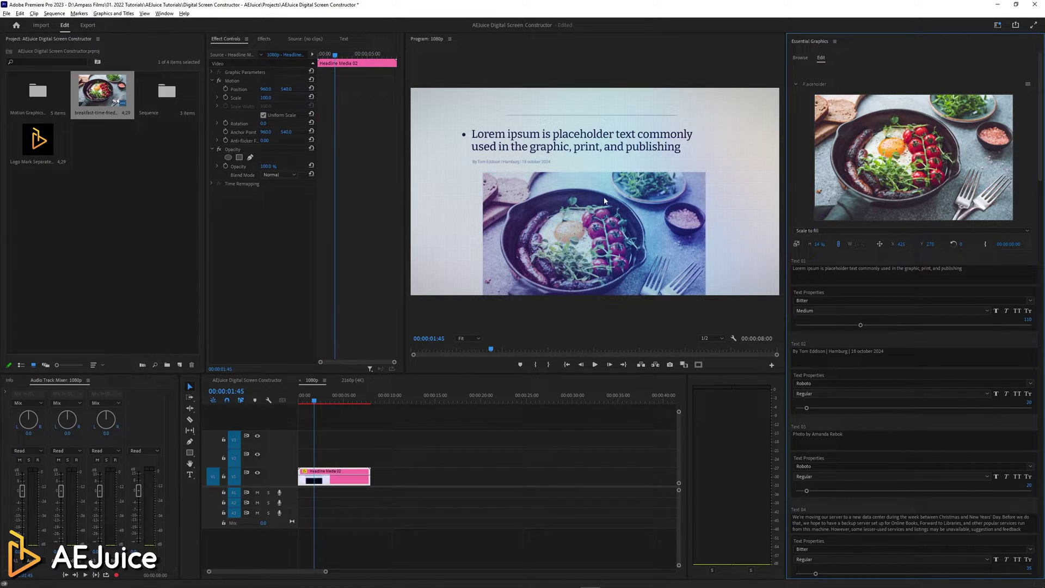
- Replace the author's name in the Text 02 byline with AEJuice.com
left_click(803, 352)
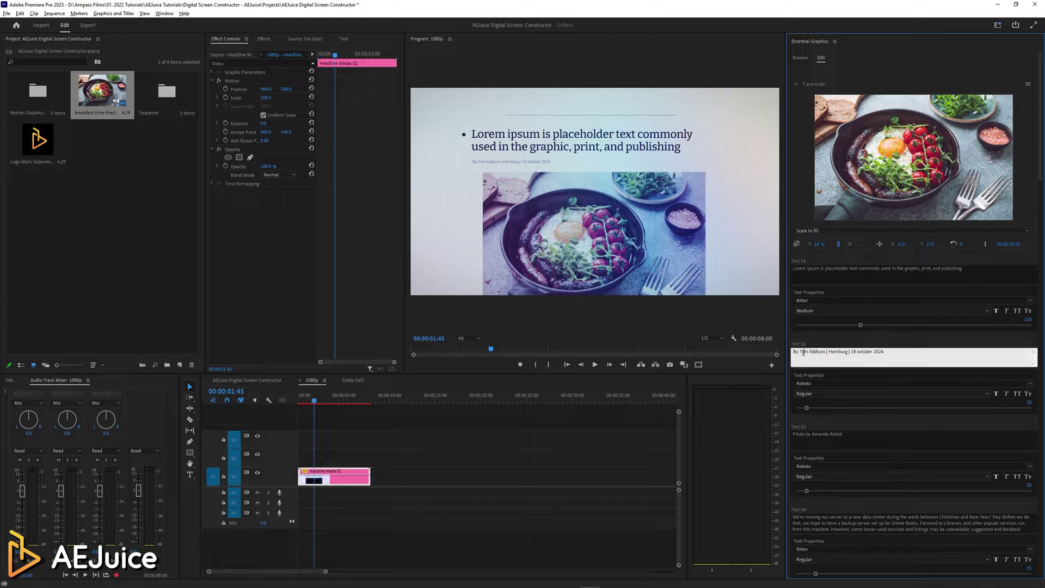
left_click_drag(804, 352, 825, 357)
type("AEJuice.com")
left_click(836, 347)
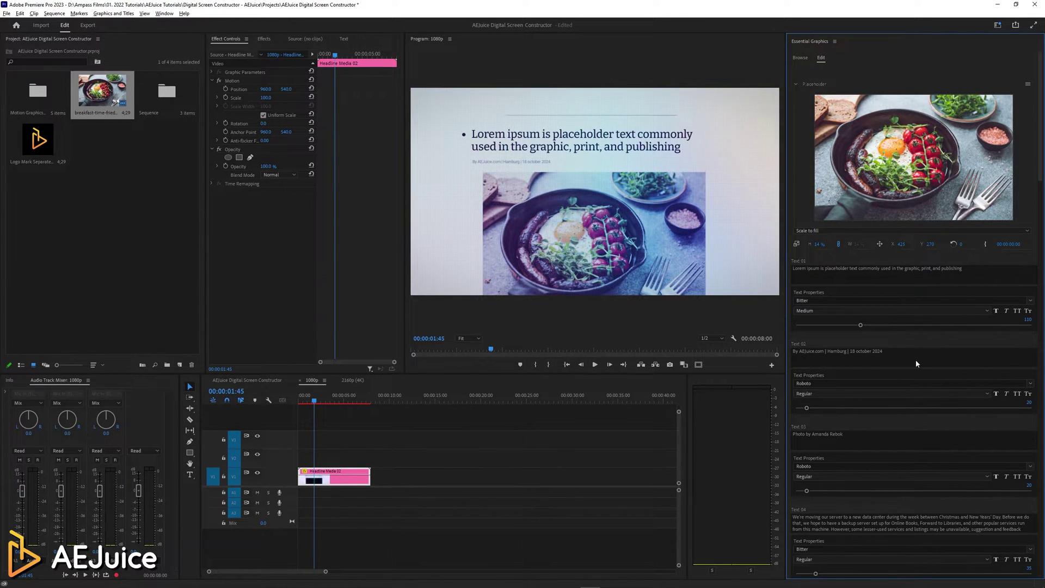
- Change the Text 03 photo credit to read "Photo by AEJuice.com"
scroll(851, 433, "down", 1)
left_click(815, 435)
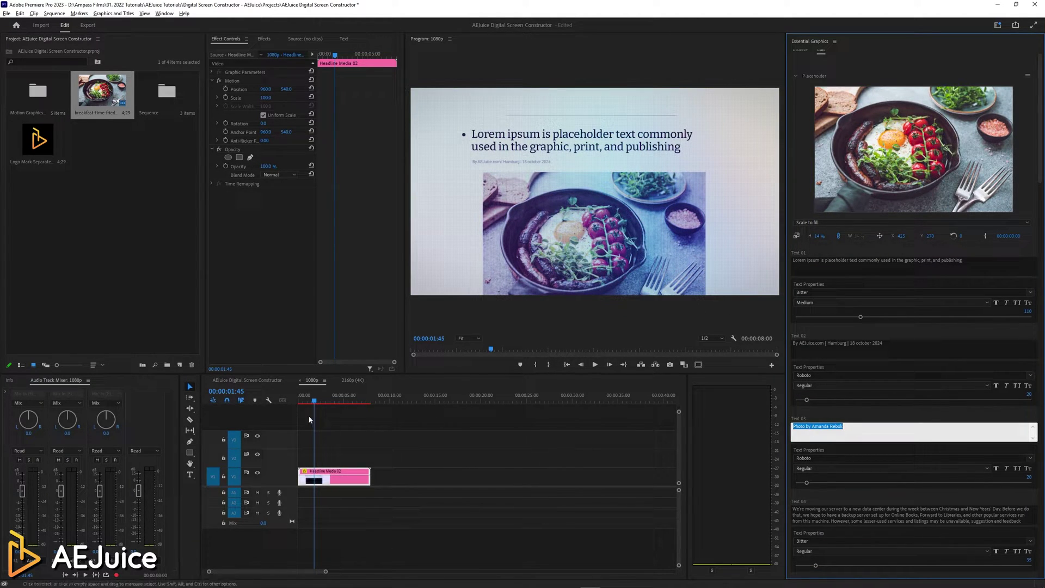
left_click(320, 401)
left_click_drag(320, 401, 307, 401)
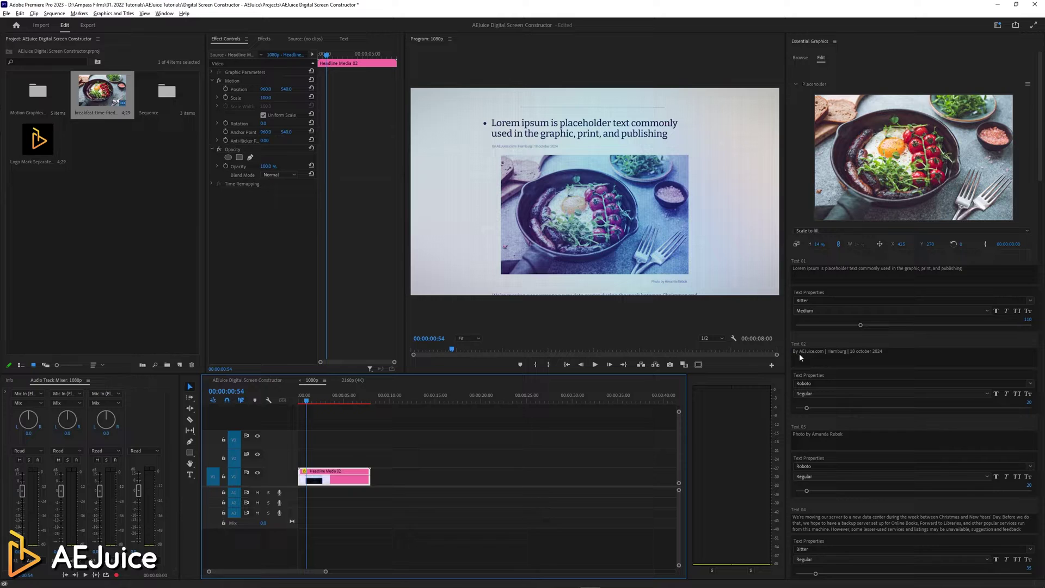
left_click(823, 437)
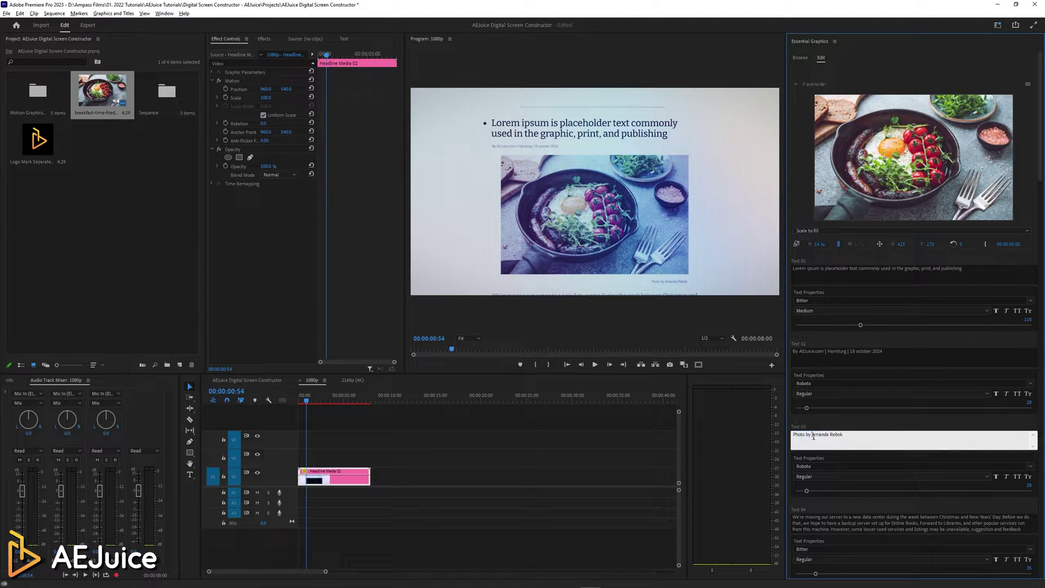
left_click_drag(813, 435, 861, 436)
key("ctrl+v")
left_click(864, 417)
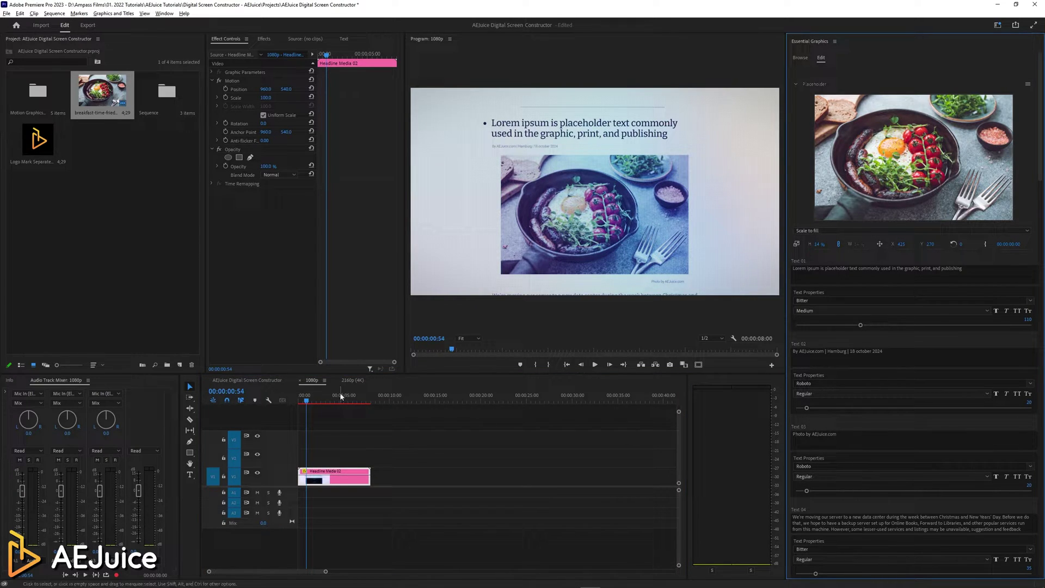
left_click_drag(306, 402, 290, 402)
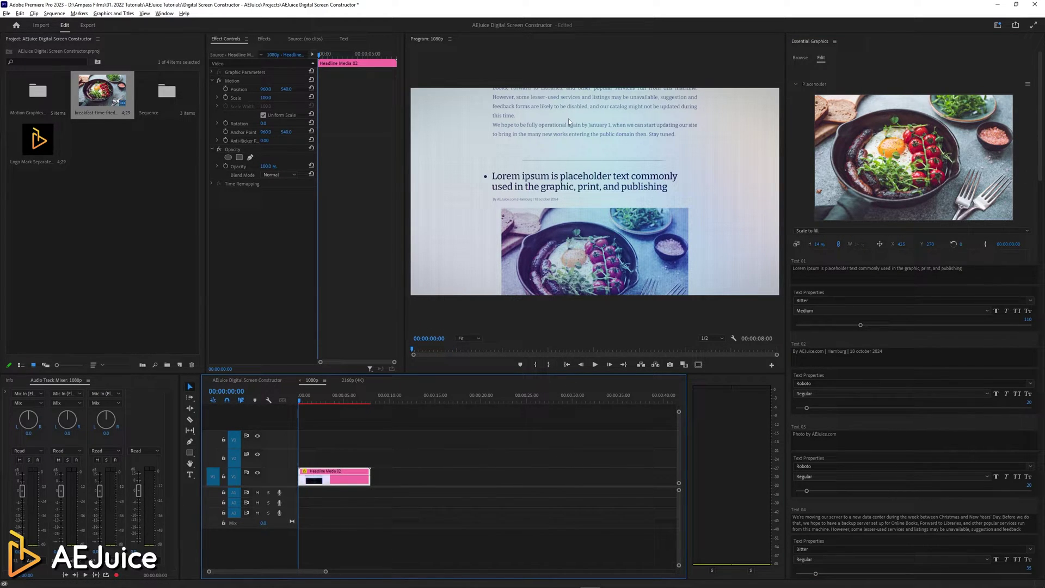
- Paste a lorem ipsum paragraph from loremipsum.io as the Text 04 body text
key("alt+Tab")
left_click_drag(362, 309, 436, 433)
key("alt+Tab")
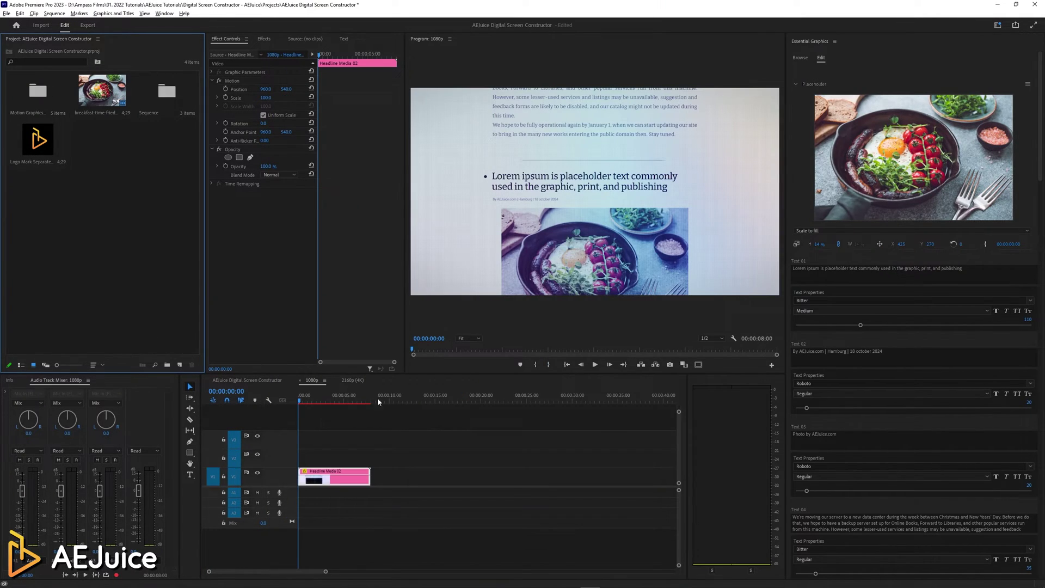
left_click(825, 521)
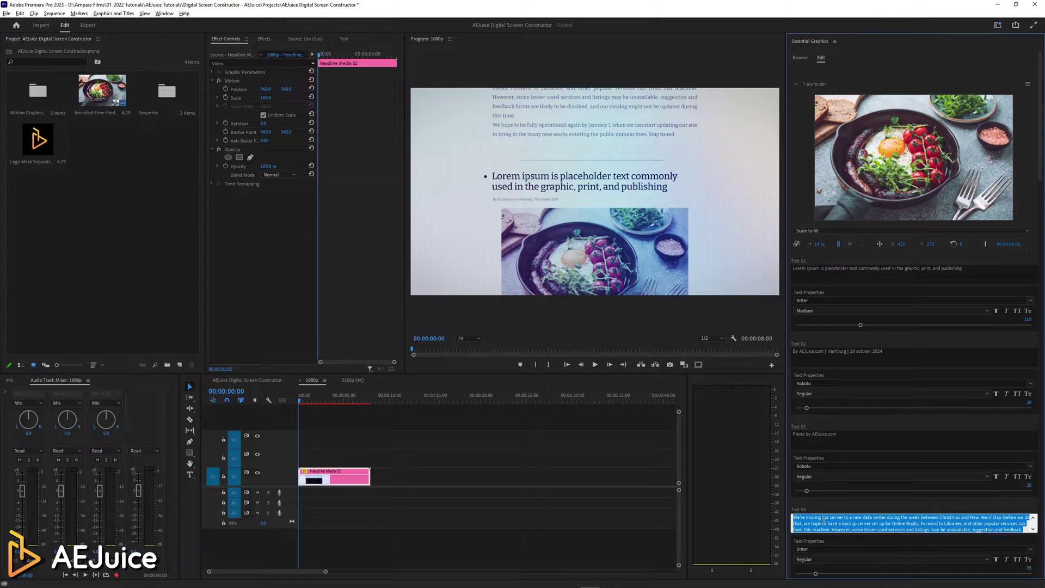
key("ctrl+v")
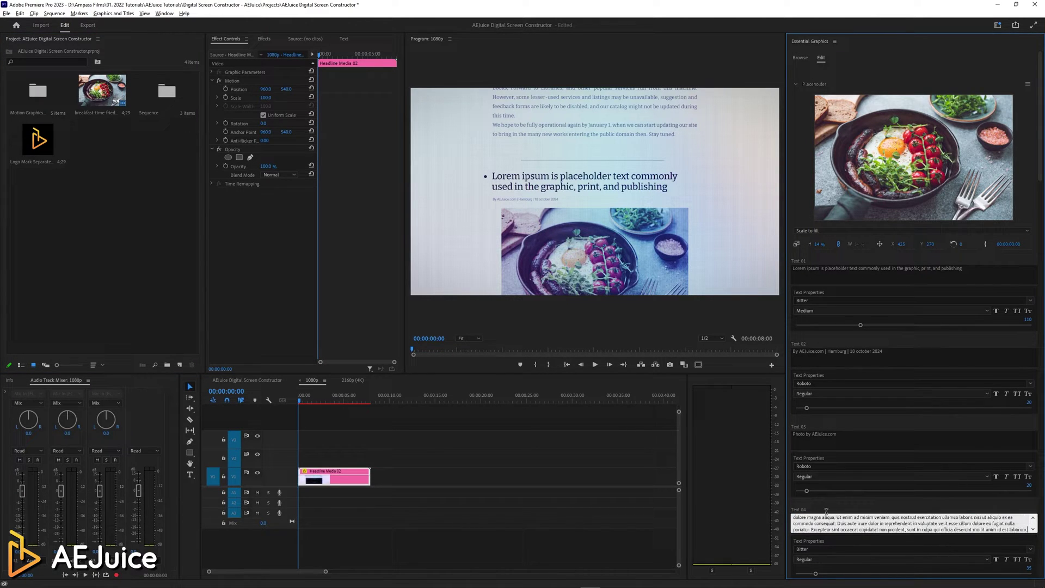
left_click(828, 509)
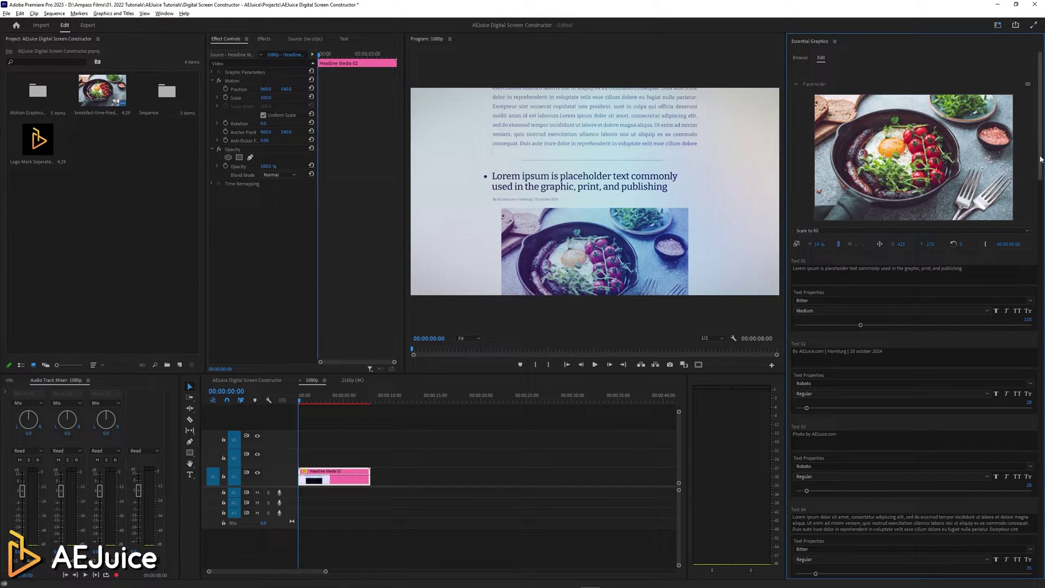
left_click_drag(1038, 159, 1039, 190)
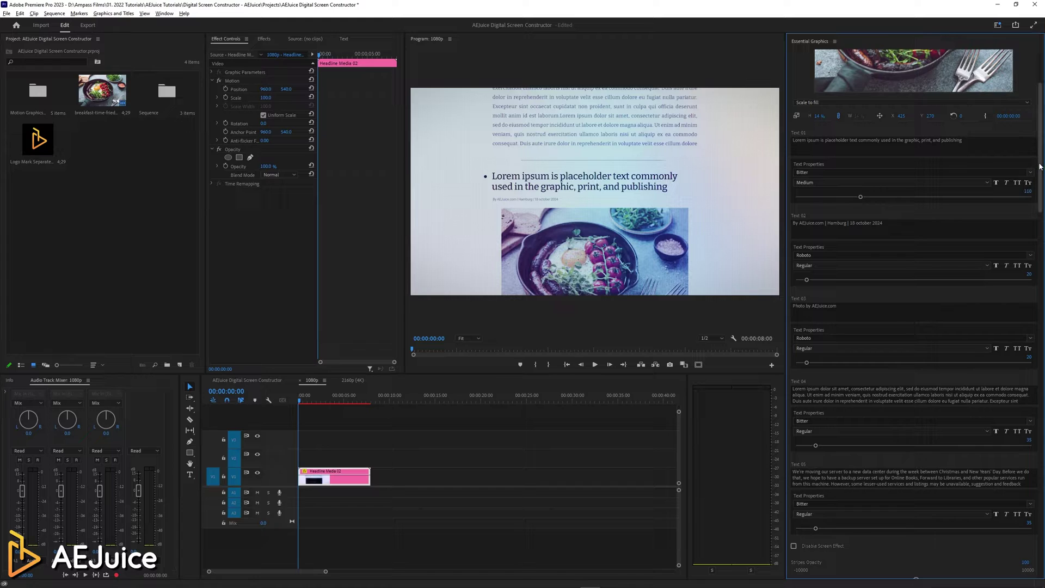
left_click_drag(1040, 165, 1041, 220)
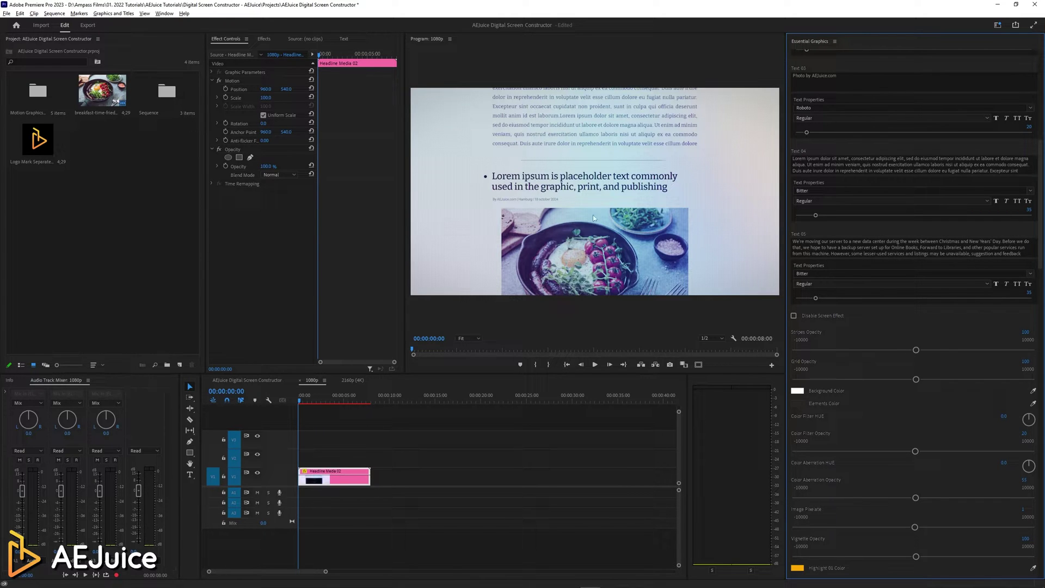
key("grave")
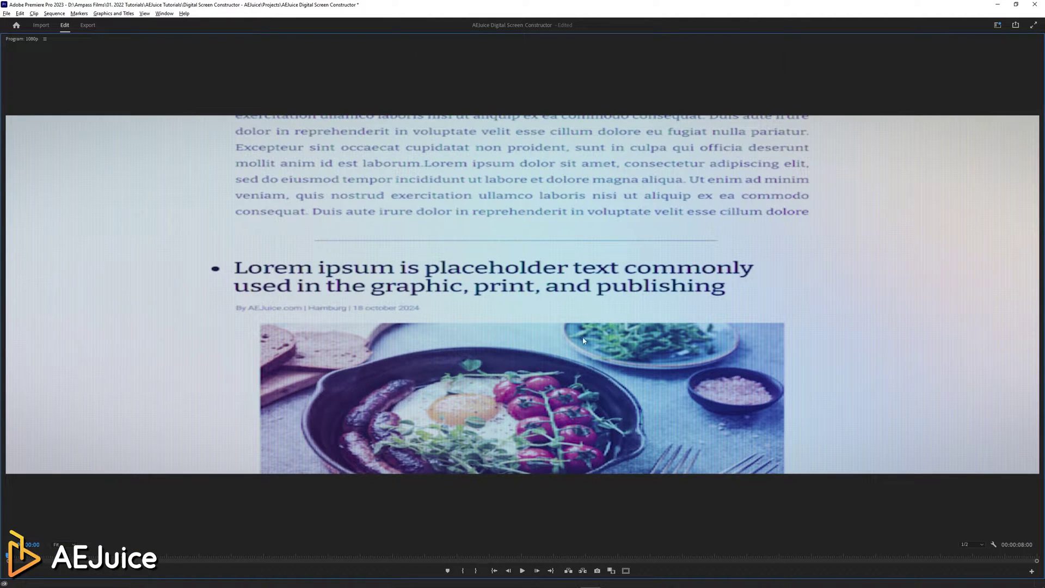
key("grave")
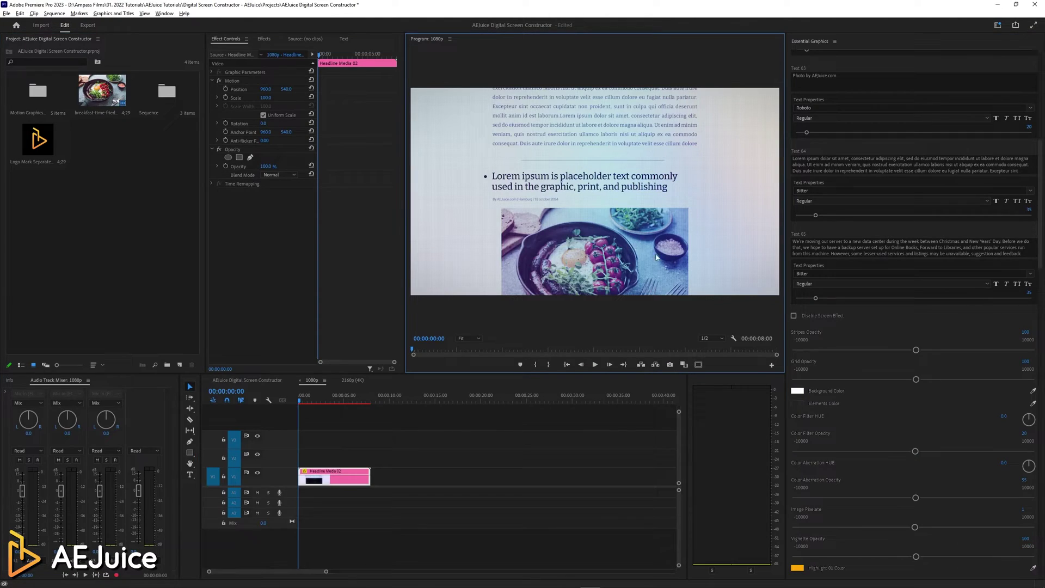
left_click(794, 316)
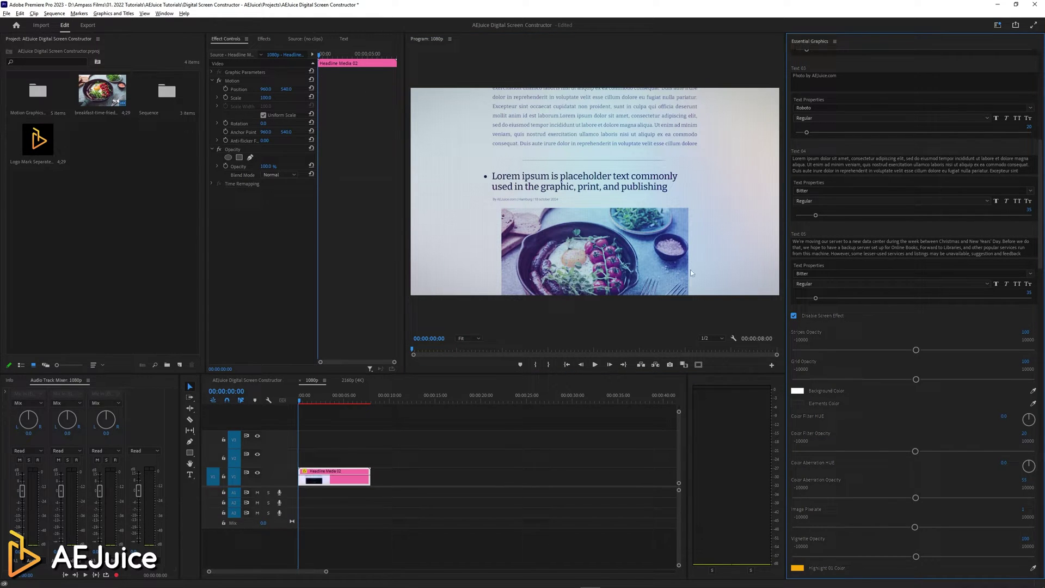
key("grave")
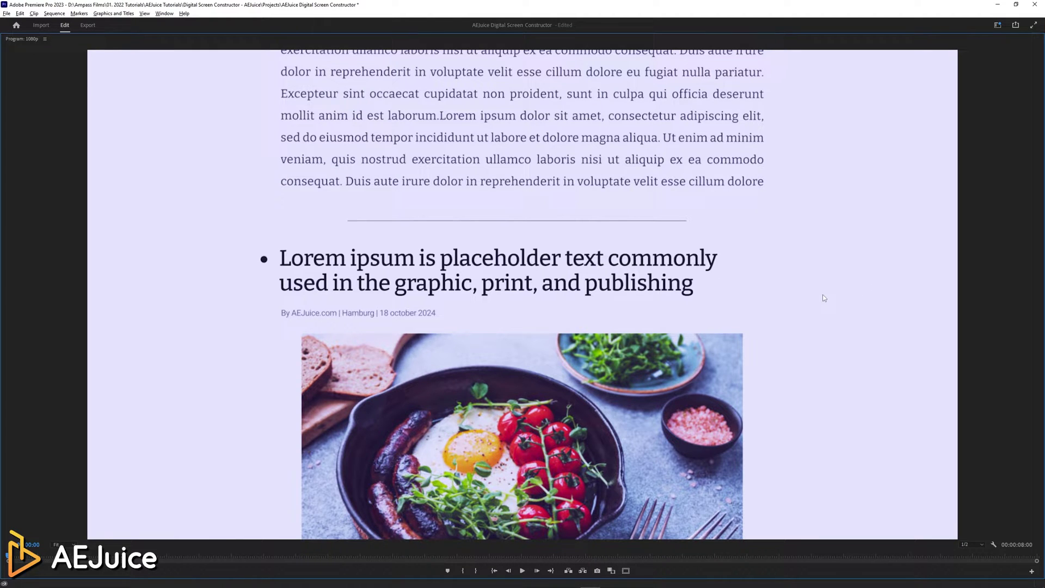
key("grave")
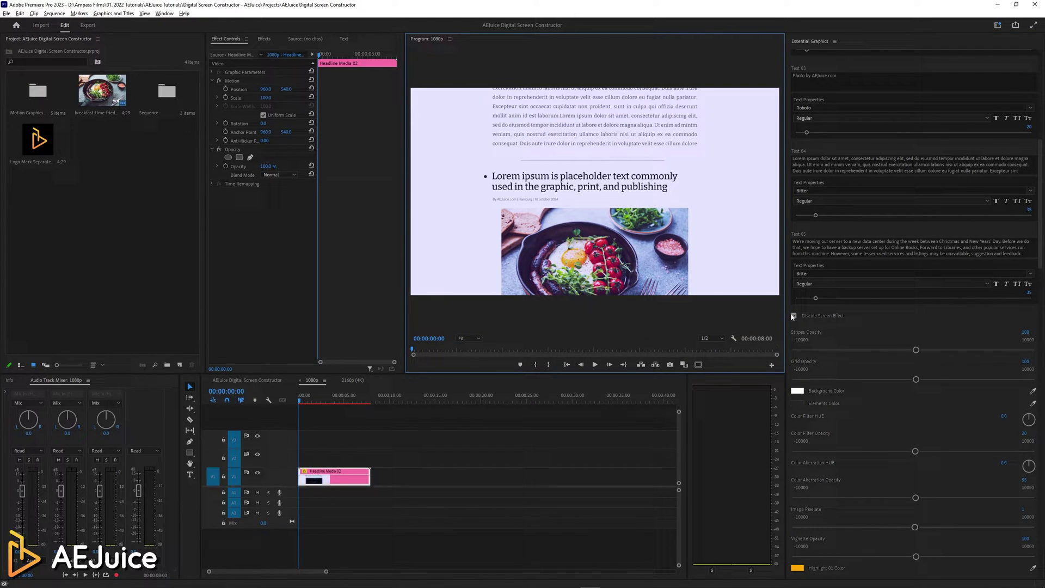
left_click(793, 316)
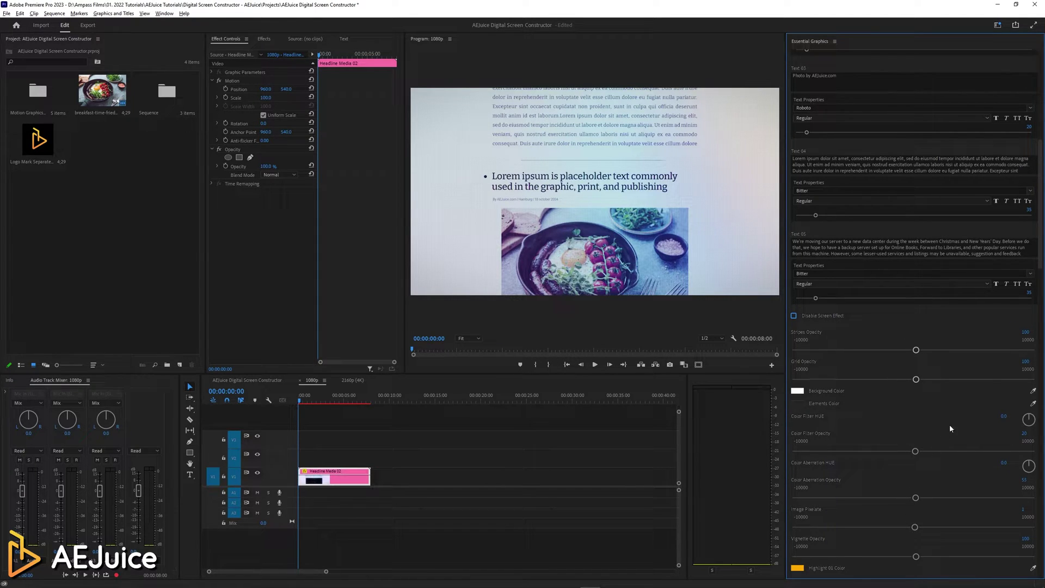
left_click_drag(1038, 213, 1039, 248)
left_click(796, 252)
left_click(426, 259)
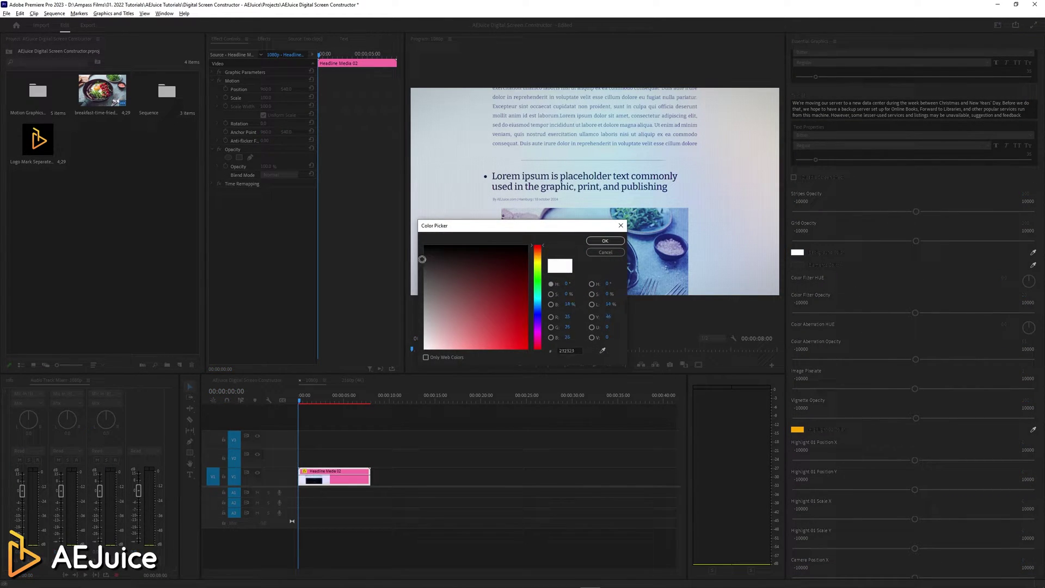
left_click(601, 241)
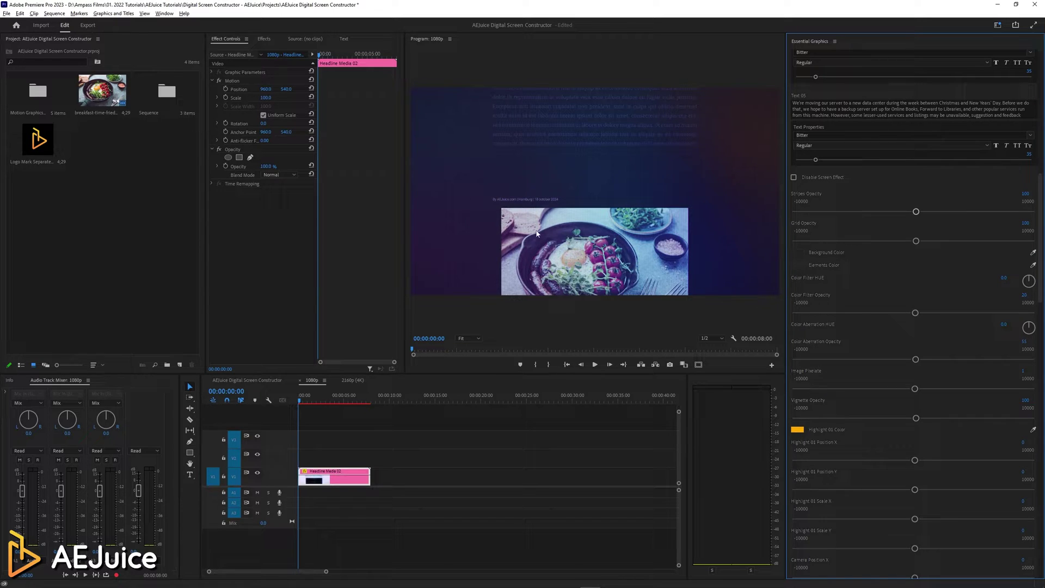
left_click(793, 176)
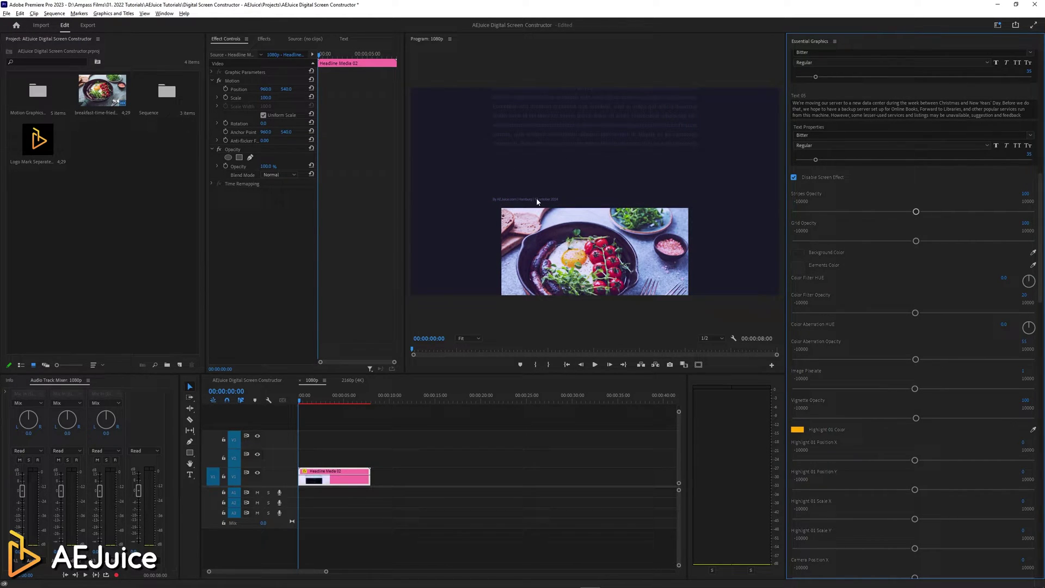
- Re-enable the screen effect and set Elements Color to dark red A41F1F
left_click(793, 177)
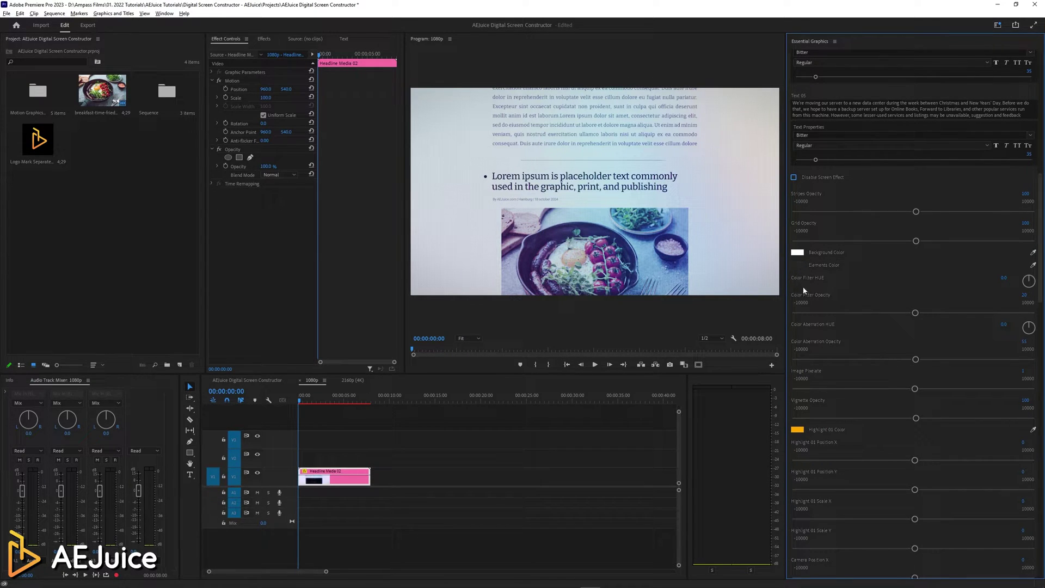
left_click(798, 265)
left_click(507, 312)
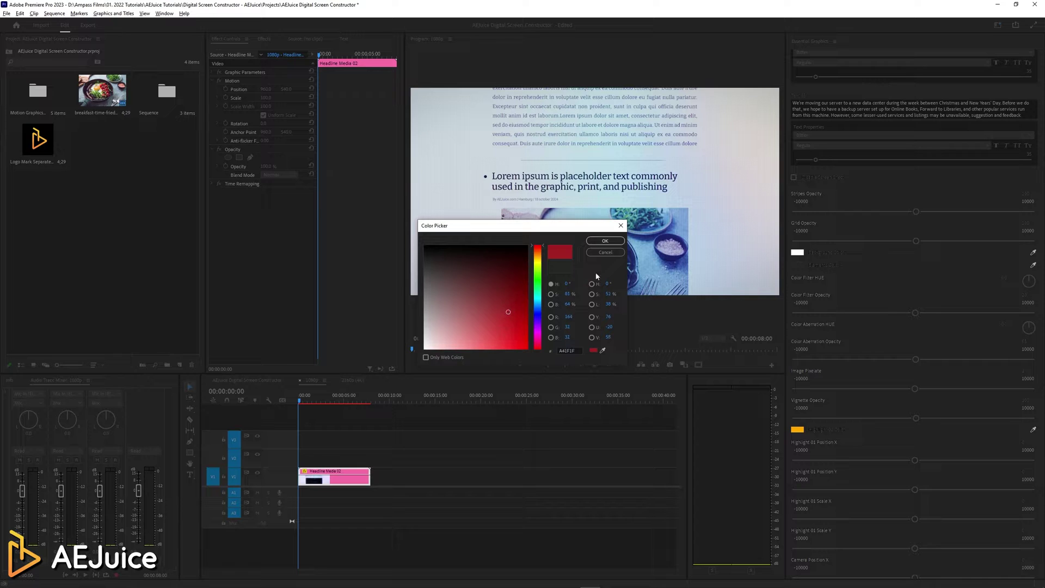
left_click(612, 242)
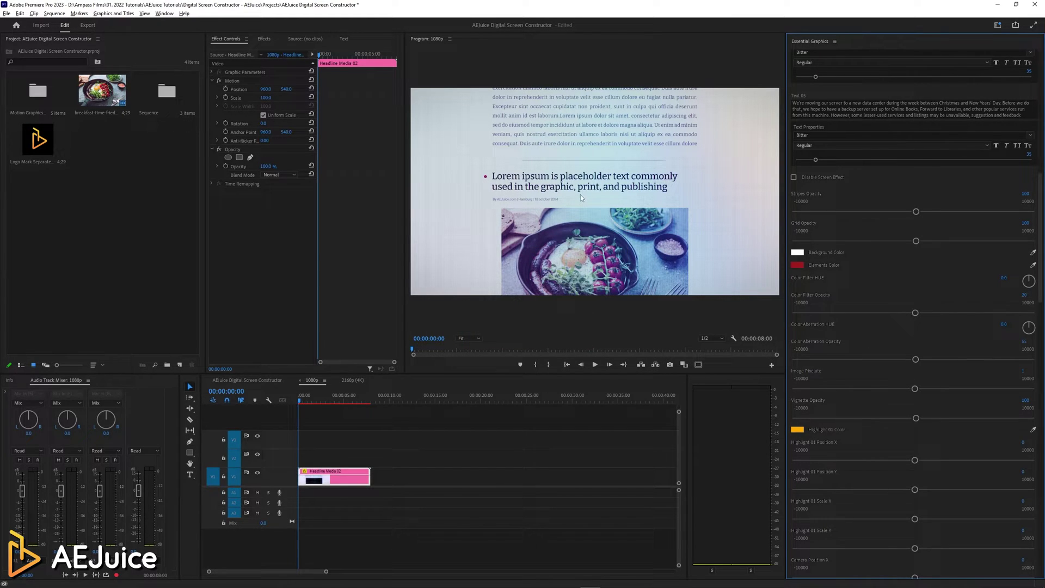
key("grave")
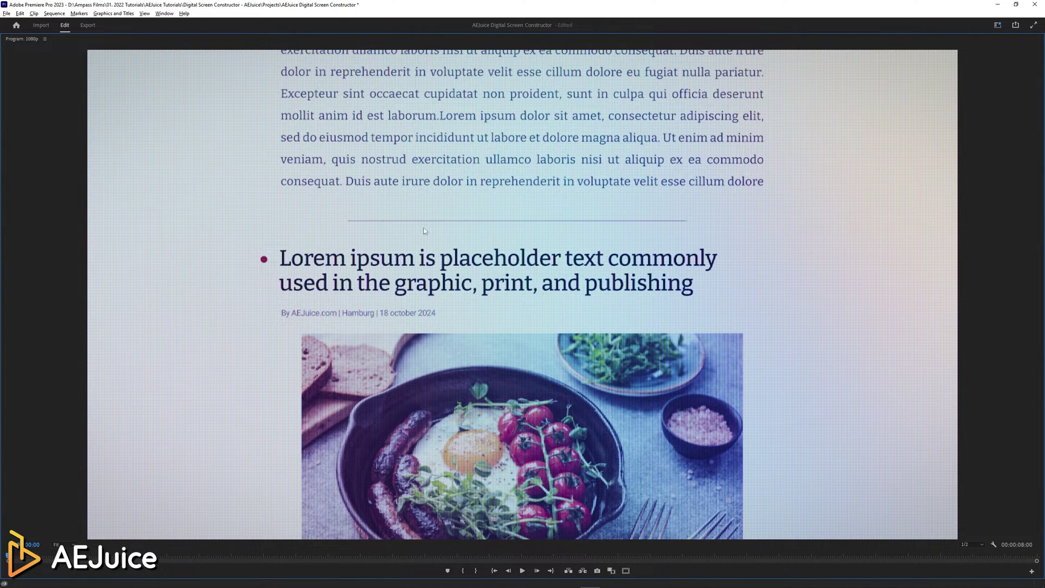
key("grave")
- At 00:00:04:01, set the Highlight 01 Color to pure red FF0000
scroll(919, 353, "down", 5)
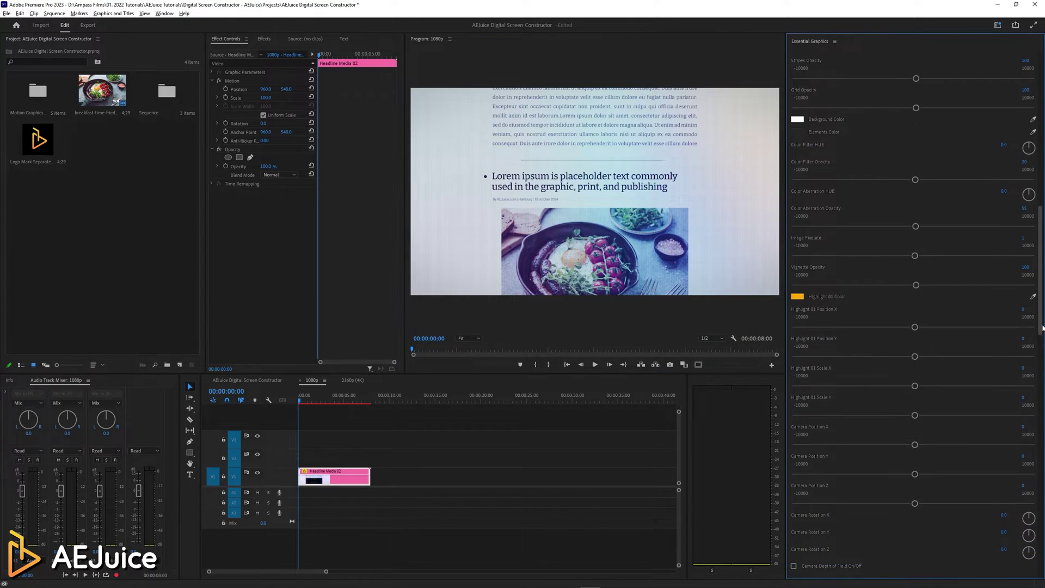
left_click_drag(313, 403, 336, 404)
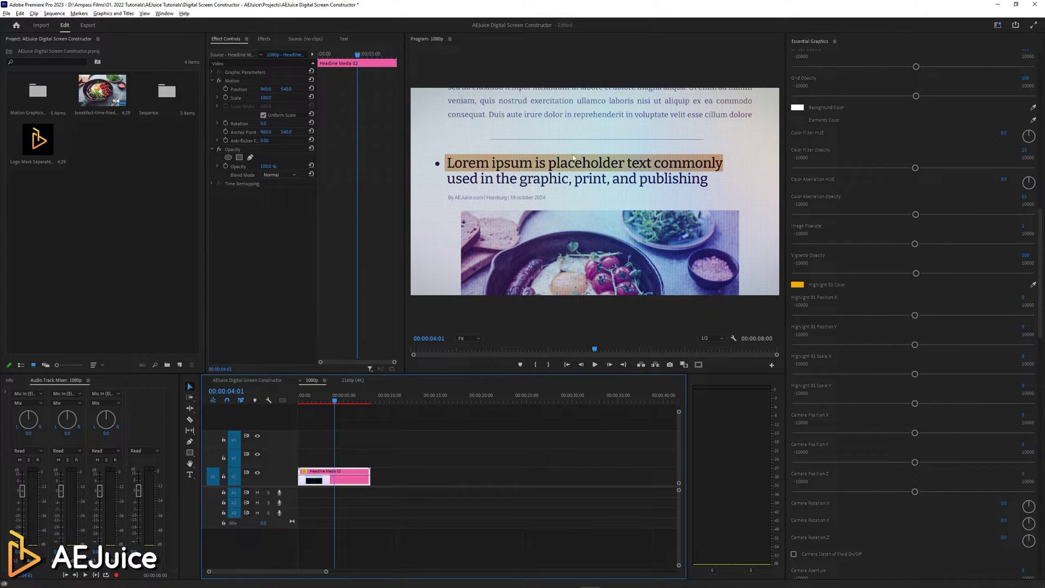
left_click(797, 284)
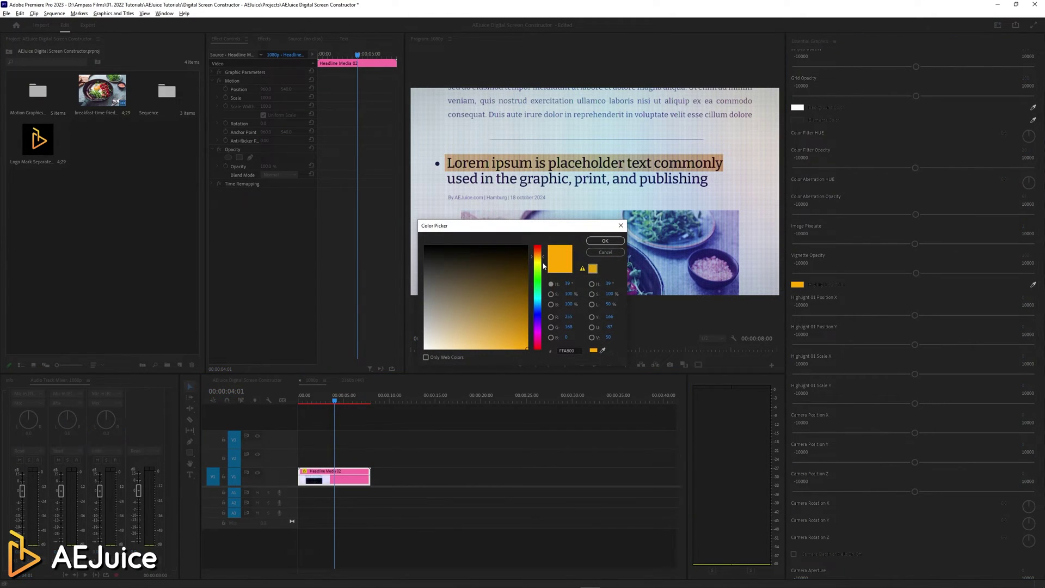
left_click(537, 248)
left_click(605, 241)
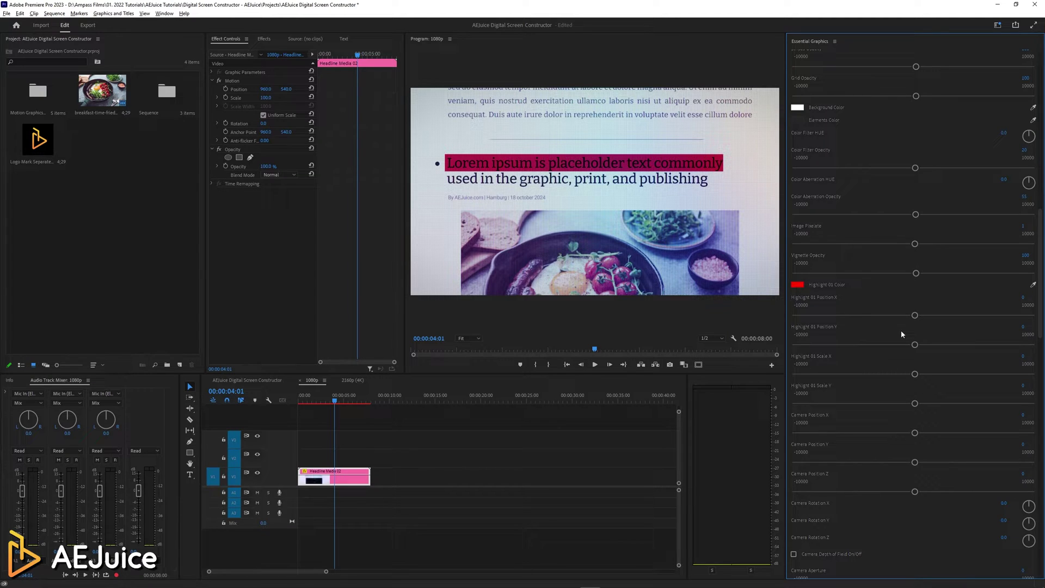
- Try shifting, moving and stretching the Highlight 01 bar with its Position and Scale sliders
left_click_drag(913, 318, 872, 320)
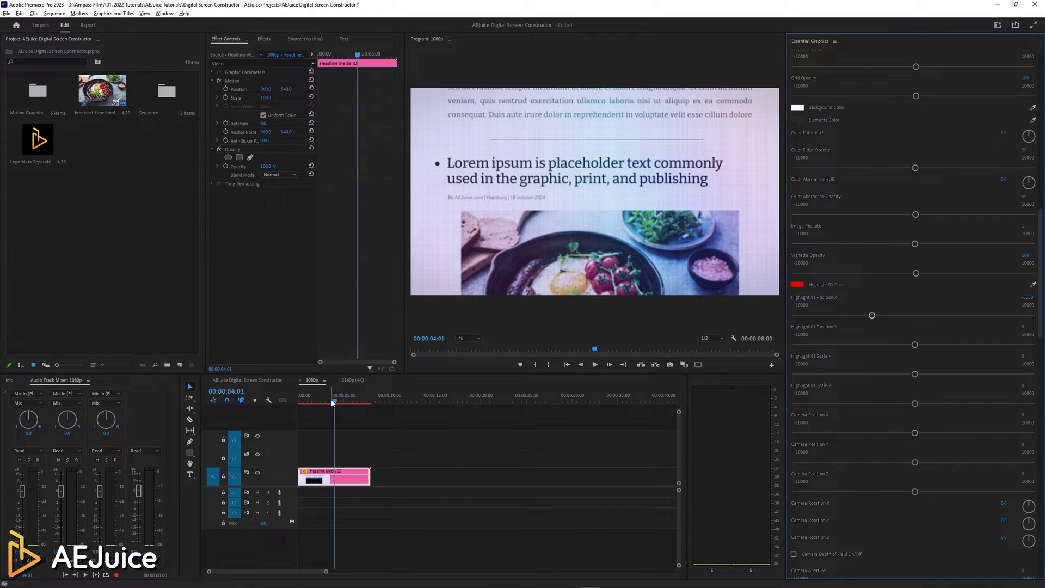
key("ctrl+z")
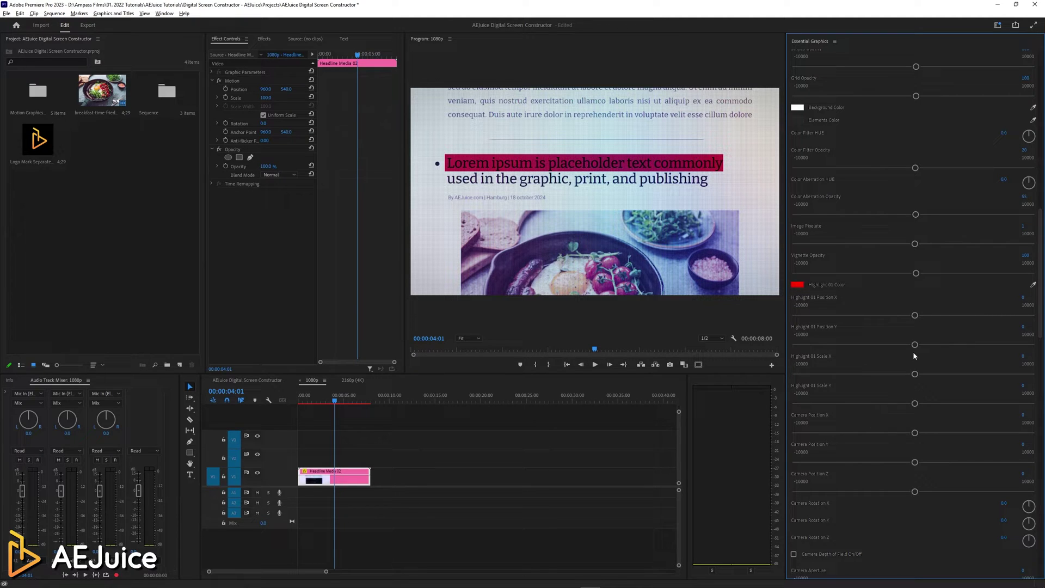
left_click_drag(915, 347, 913, 375)
key("ctrl+z")
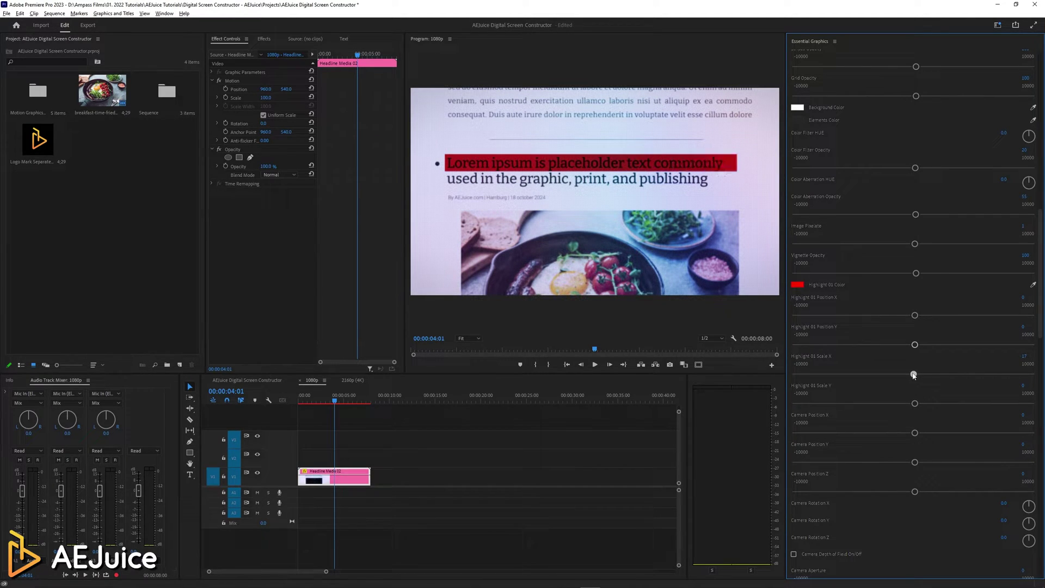
left_click_drag(913, 375, 906, 376)
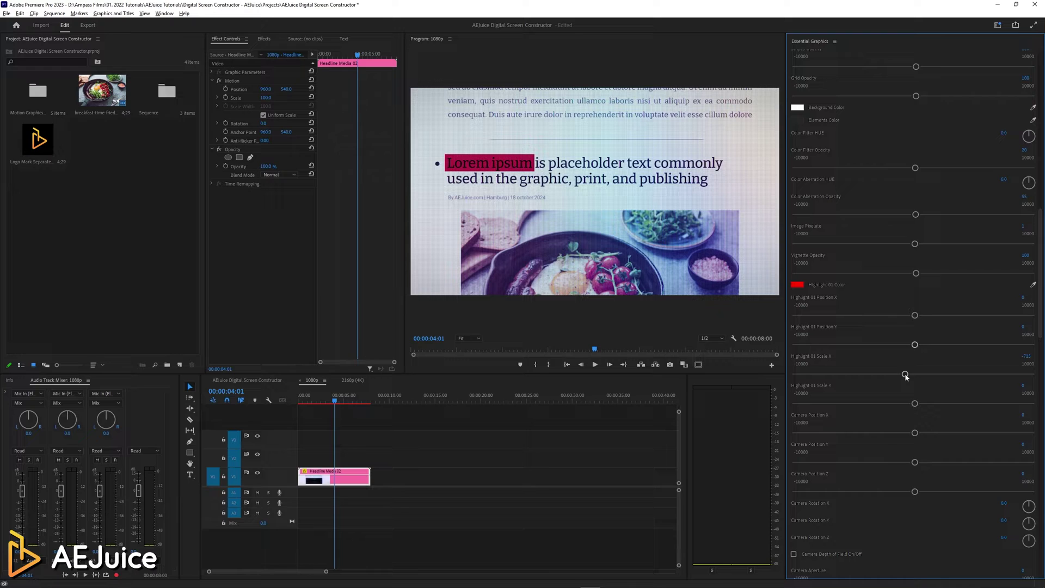
left_click_drag(905, 376, 915, 404)
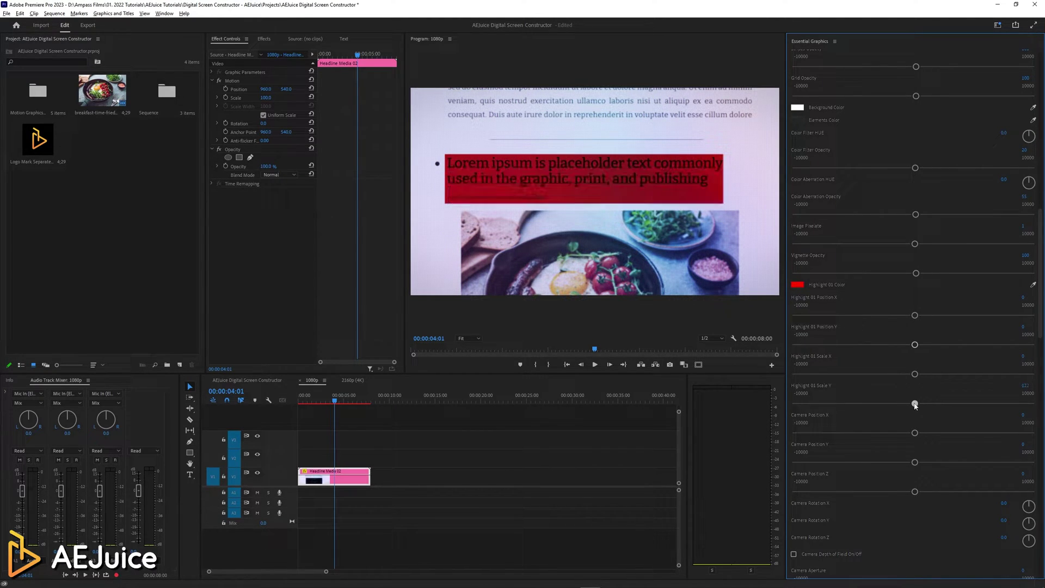
- Set Highlight 01 Scale Y to 56 so the red bar covers both headline lines
left_click(1026, 386)
type("60")
key("Return")
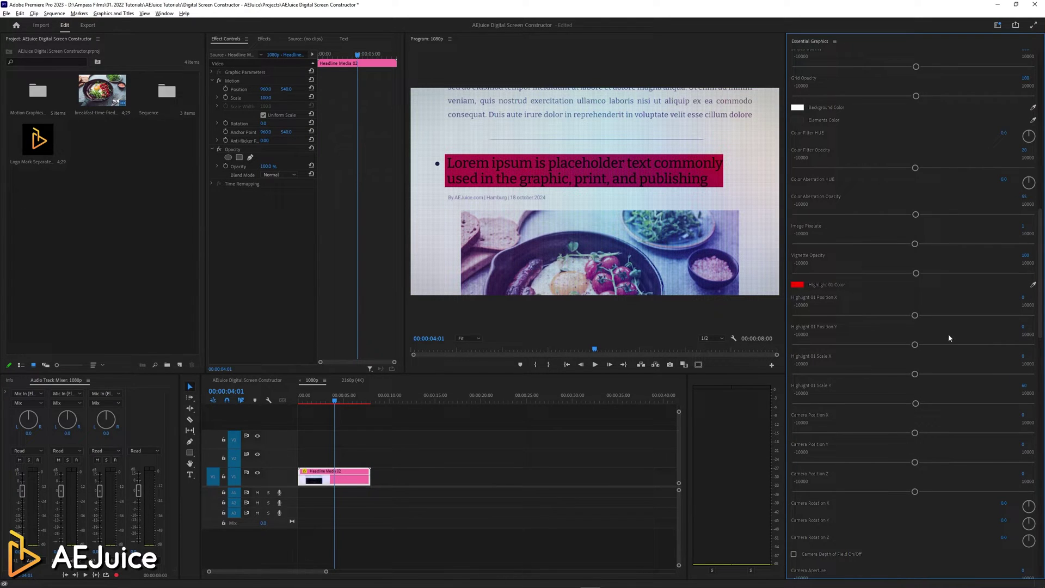
left_click(1023, 387)
type("56")
key("Return")
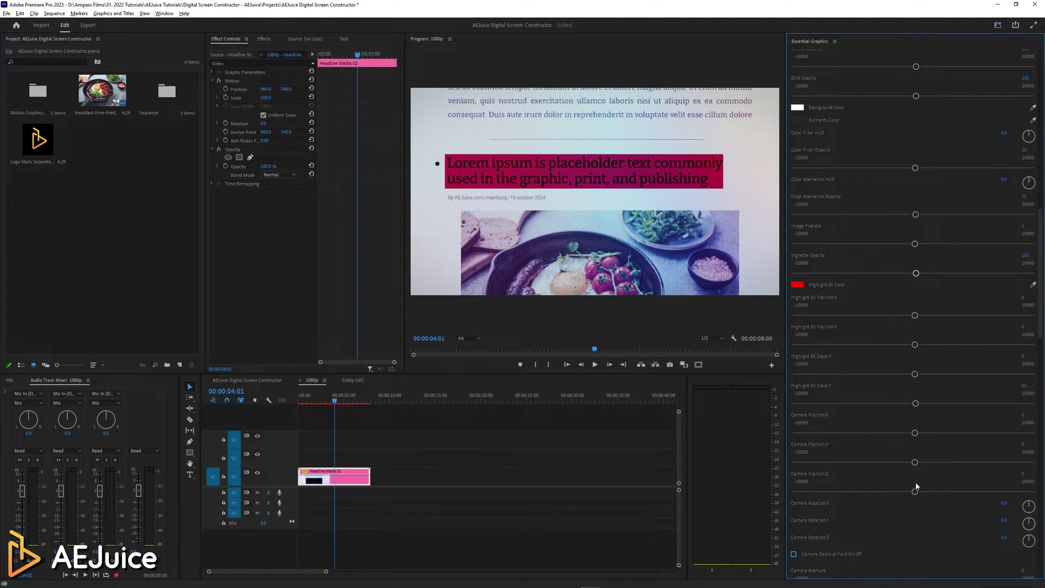
left_click_drag(1038, 239, 1042, 277)
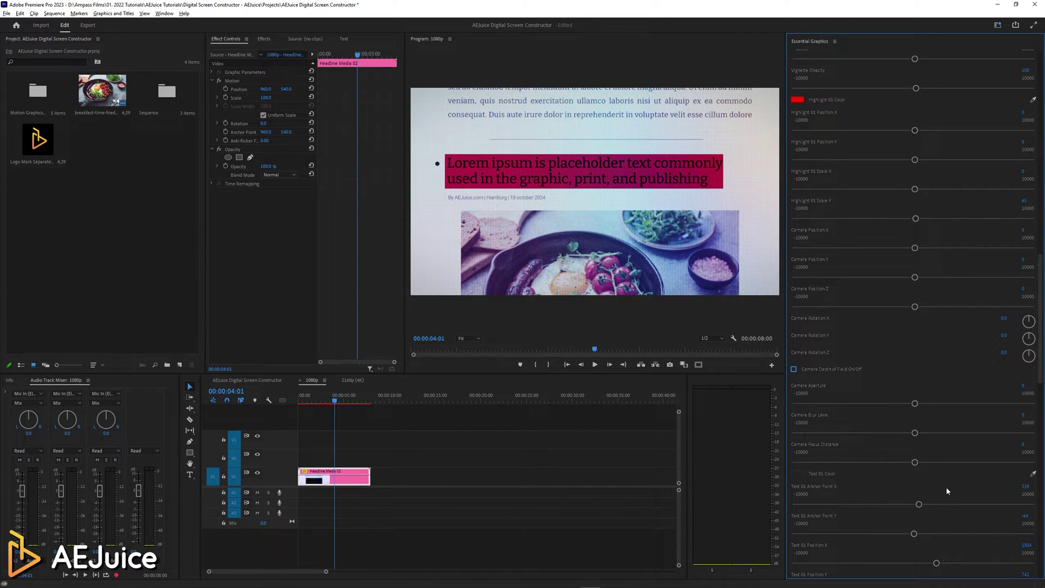
- Try a dark red Text 01 colour on the headline, then undo it to keep it black
left_click_drag(1041, 373, 1040, 416)
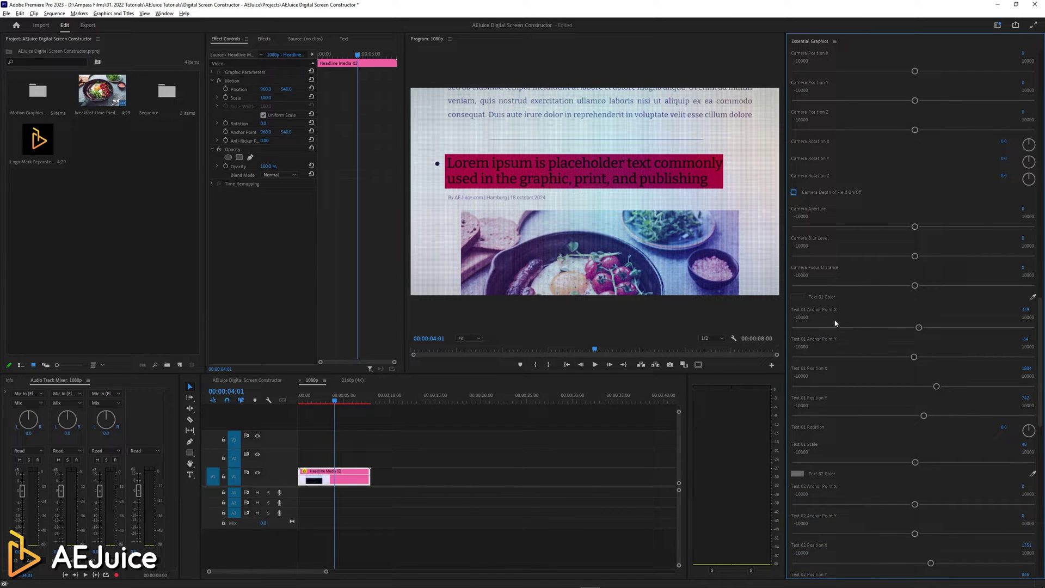
left_click(797, 297)
left_click(517, 314)
left_click(605, 240)
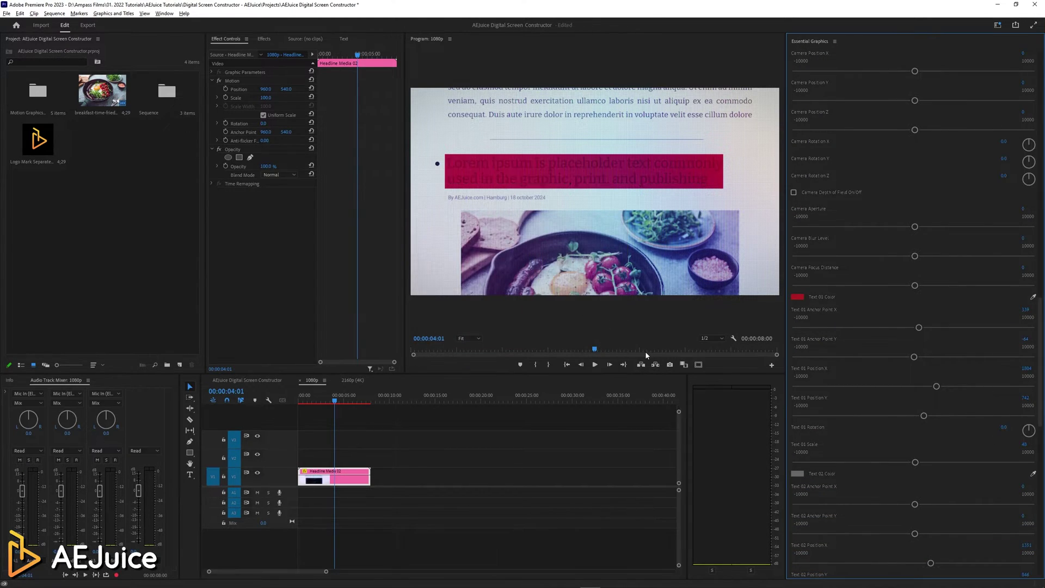
key("ctrl+z")
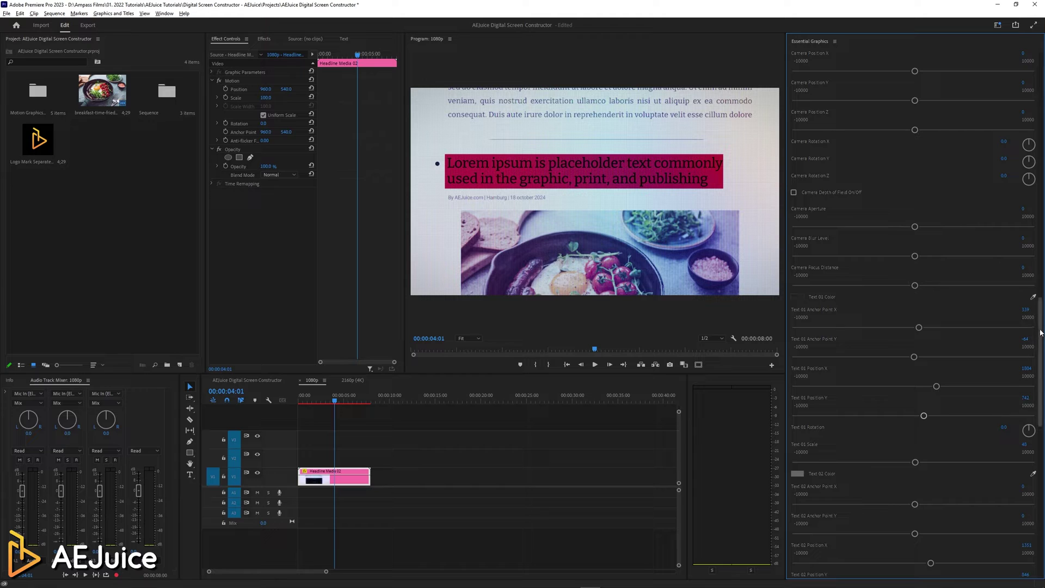
- Return to the top of Essential Graphics and save the customised project
scroll(835, 322, "down", 2)
scroll(839, 347, "down", 8)
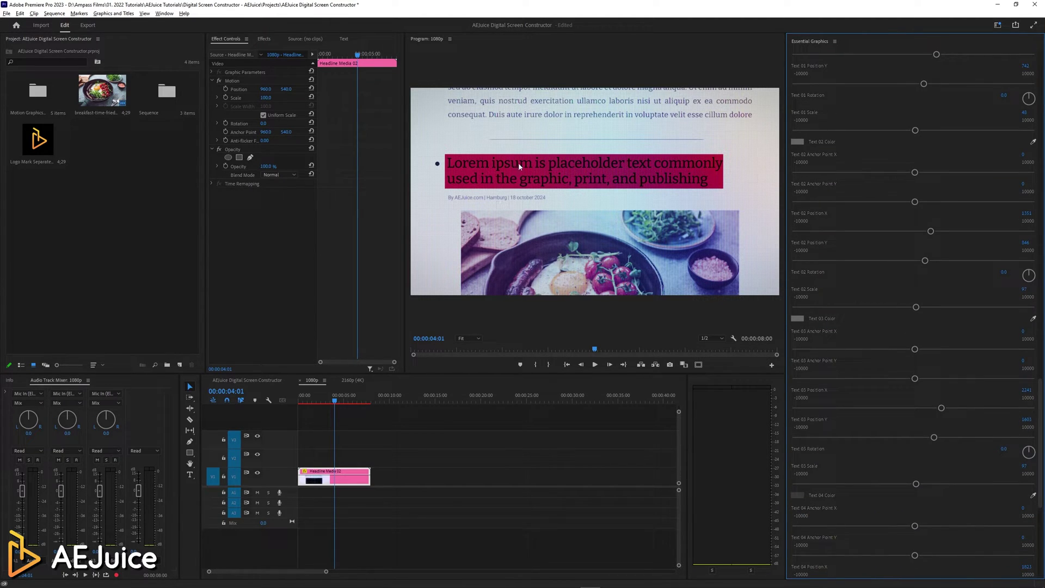
scroll(1020, 287, "down", 7)
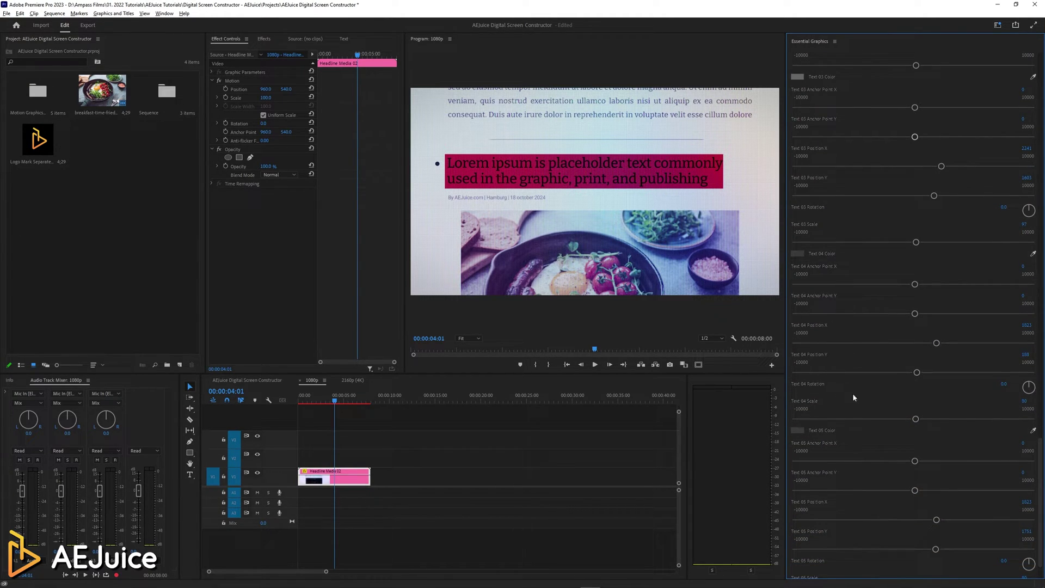
left_click_drag(1033, 438, 1021, 86)
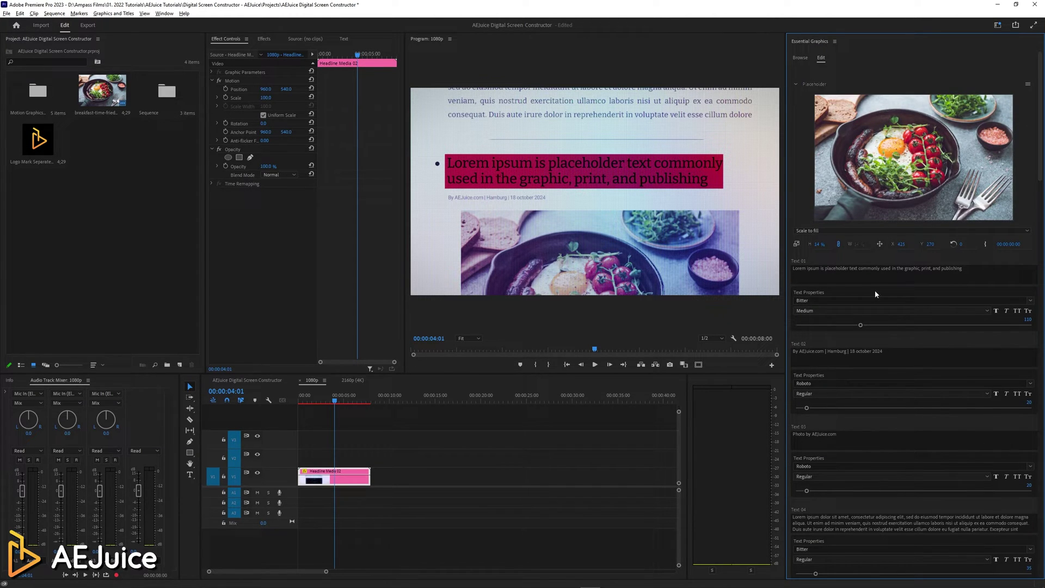
key("ctrl+s")
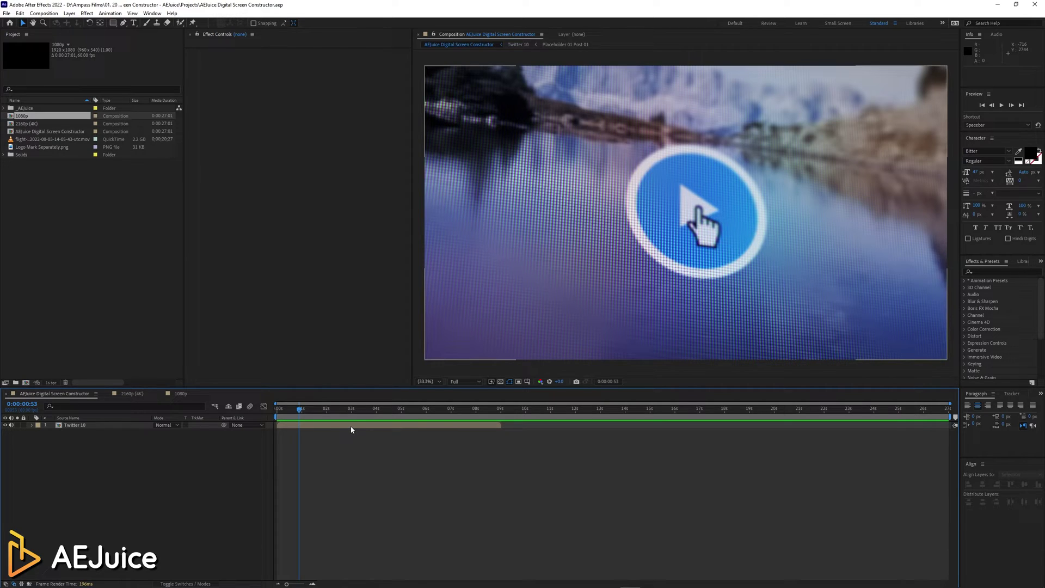
- Play the Twitter post animation from the start, stop it, then switch to the 2160p (4K) composition
key("space")
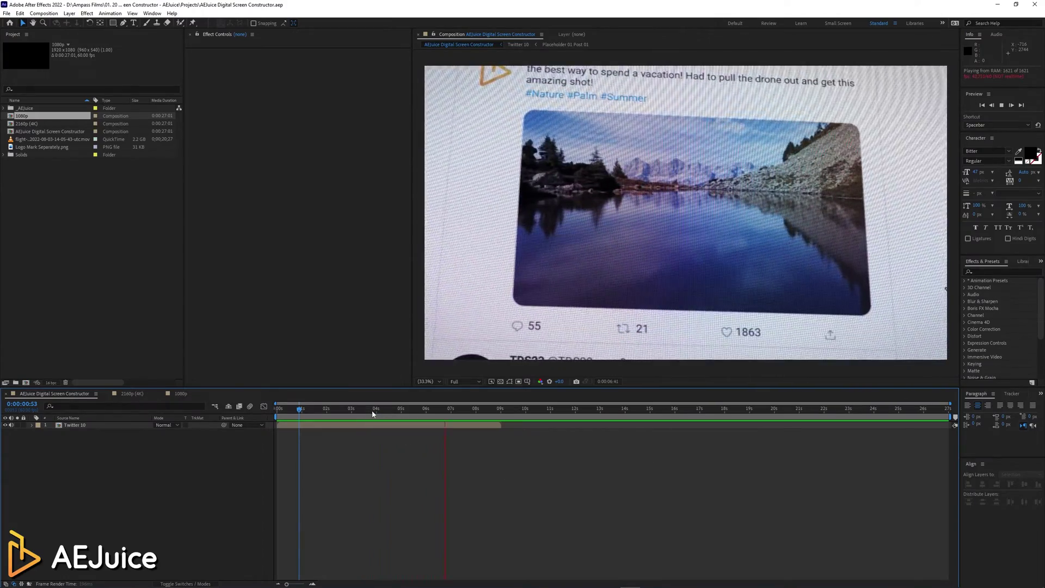
key("Home")
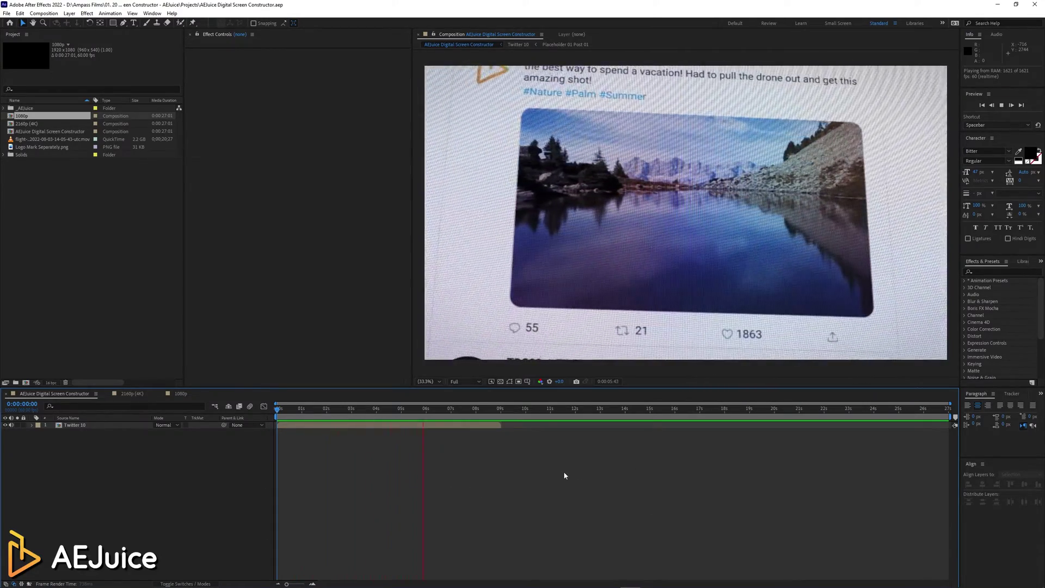
key("space")
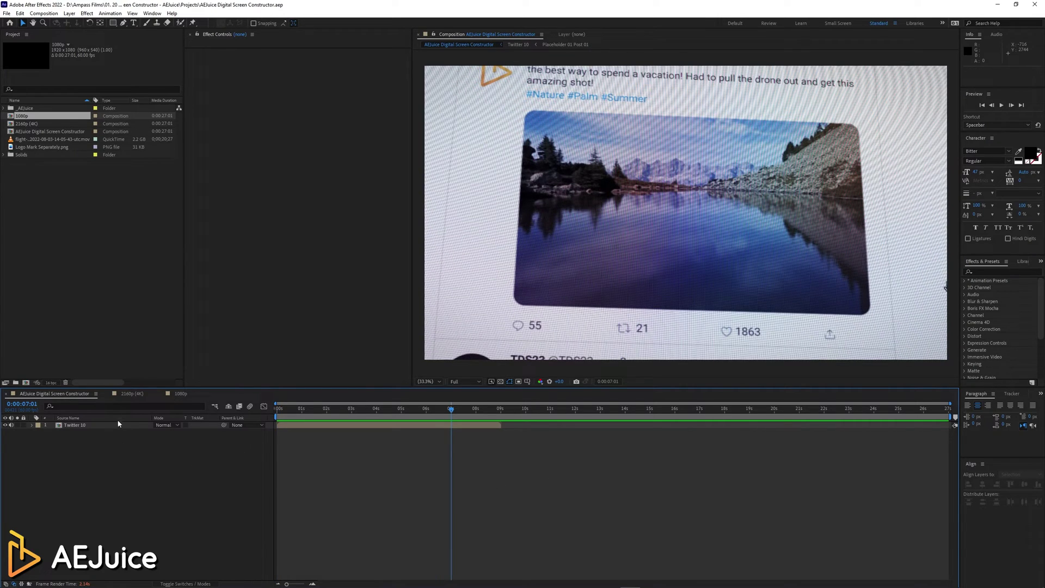
left_click(127, 394)
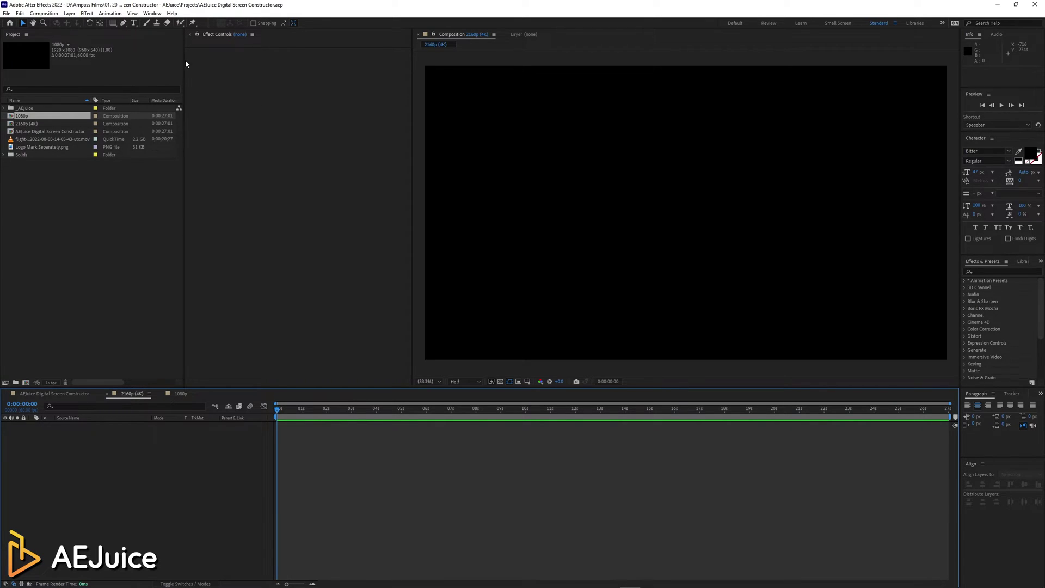
- Open AEJuice Pack Manager 4 from the Window menu and dock it, widened beside the composition view
left_click(152, 13)
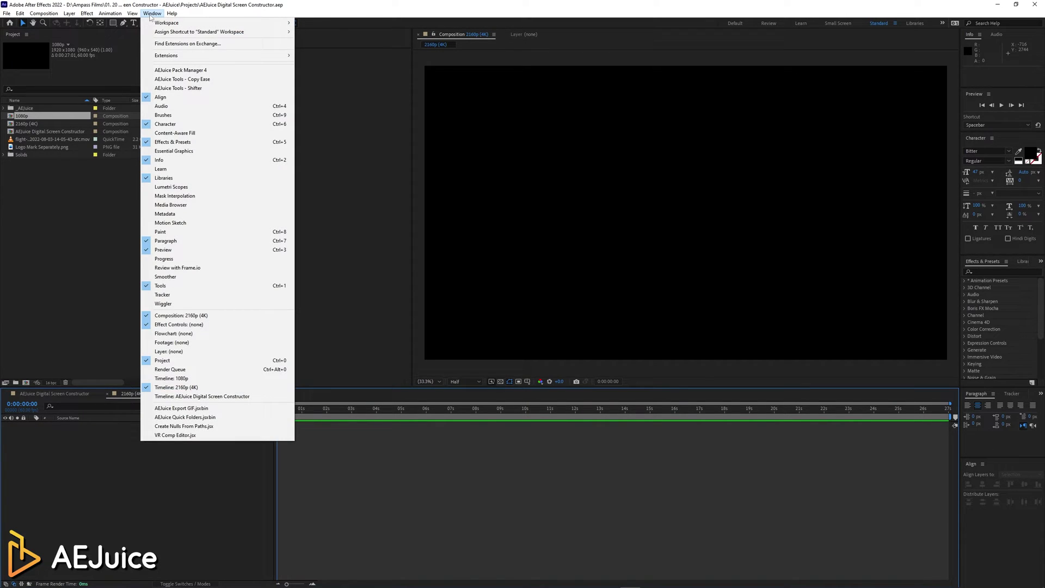
left_click(196, 71)
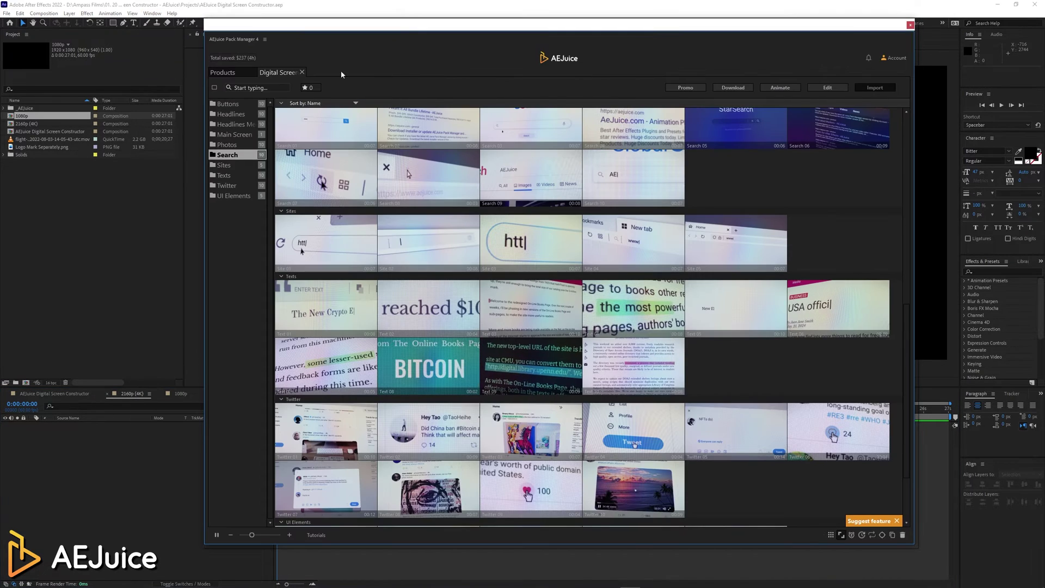
left_click_drag(297, 56, 952, 130)
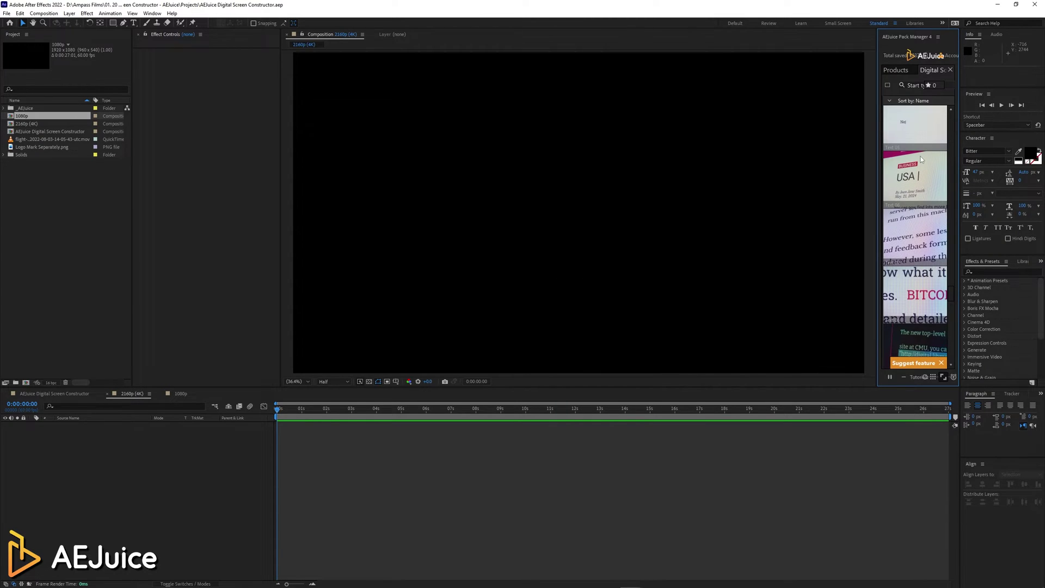
left_click_drag(877, 181, 743, 186)
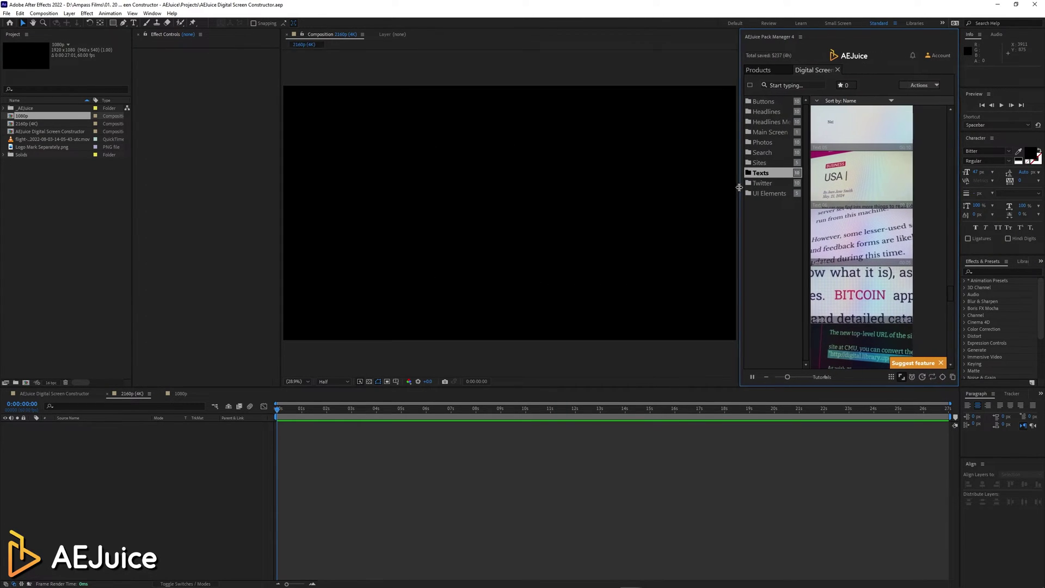
- Undock the Pack Manager panel and enlarge the floating window to show more template thumbnails
right_click(773, 37)
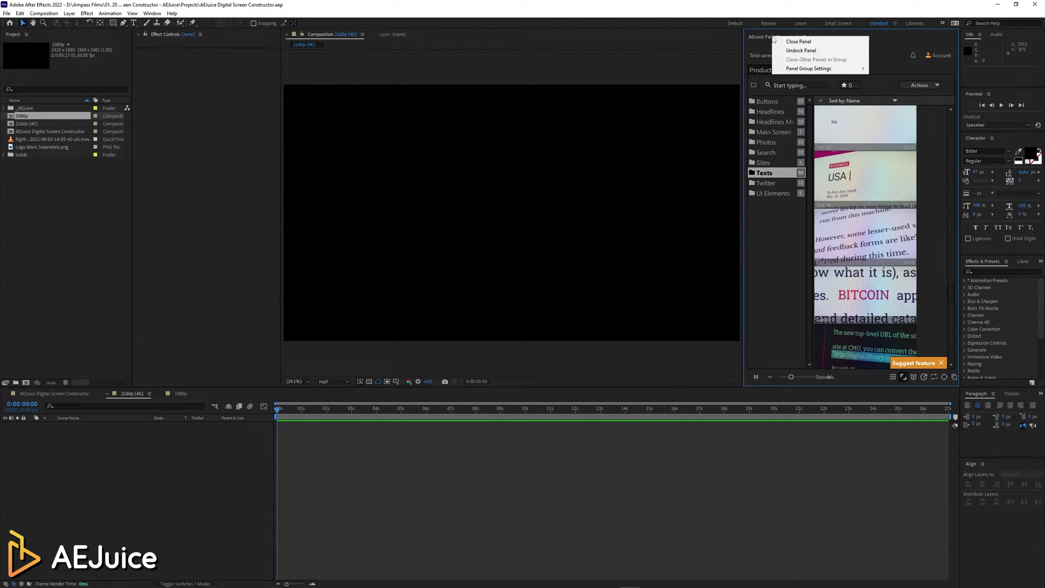
left_click(776, 48)
left_click_drag(778, 22, 457, 81)
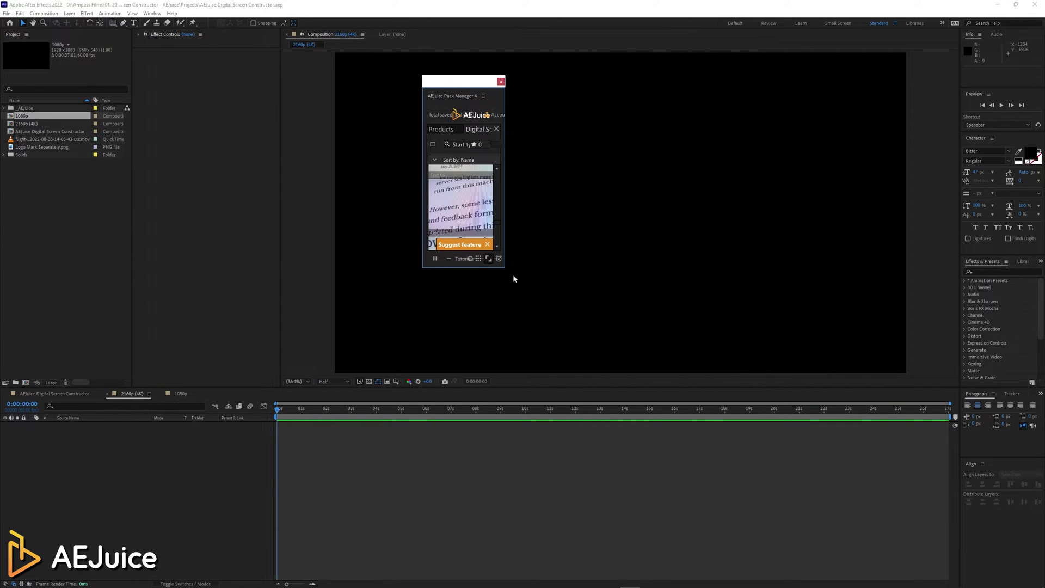
left_click_drag(506, 271, 1017, 517)
left_click_drag(898, 76, 728, 49)
scroll(783, 357, "up", 15)
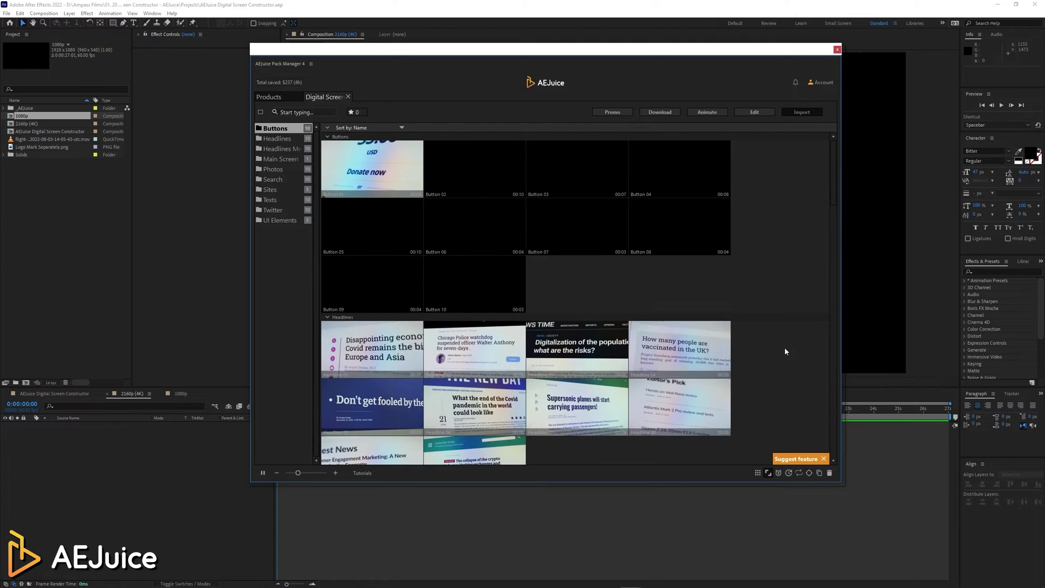
- Import the Twitter 10 template from the Twitter folder, then close the Pack Manager
left_click_drag(835, 174, 842, 436)
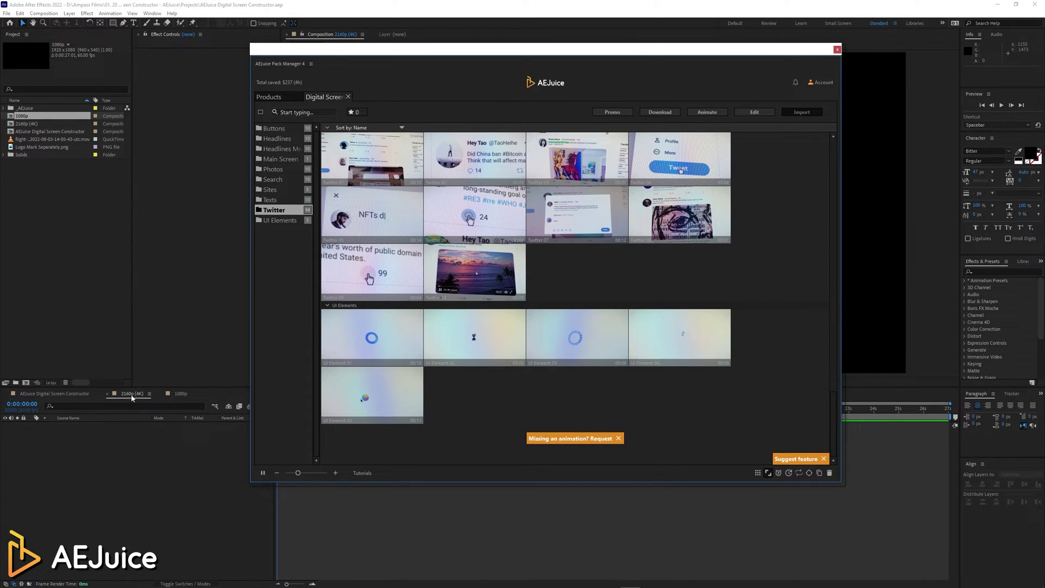
mouse_move(515, 320)
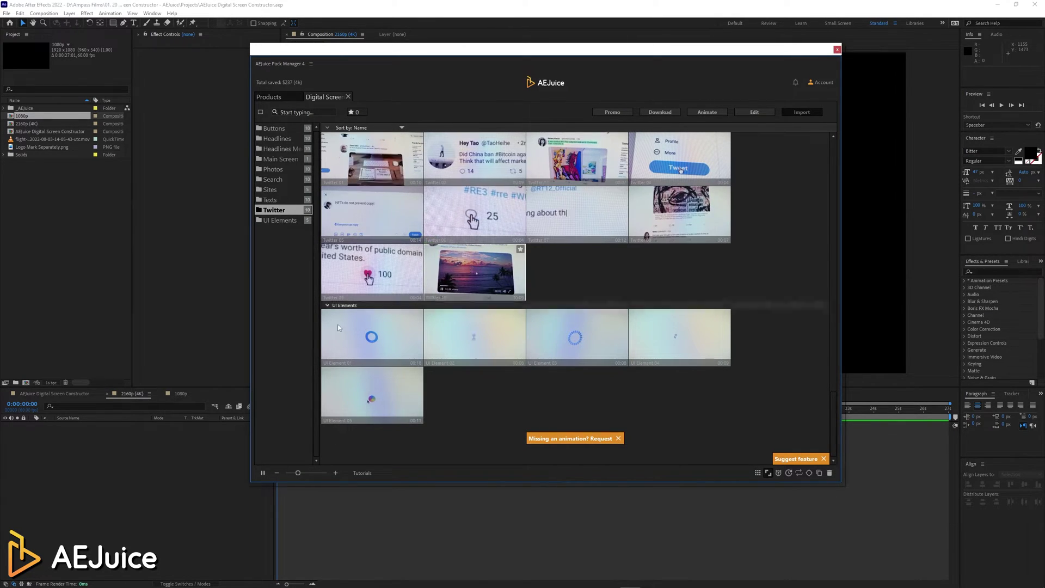
double_click(489, 265)
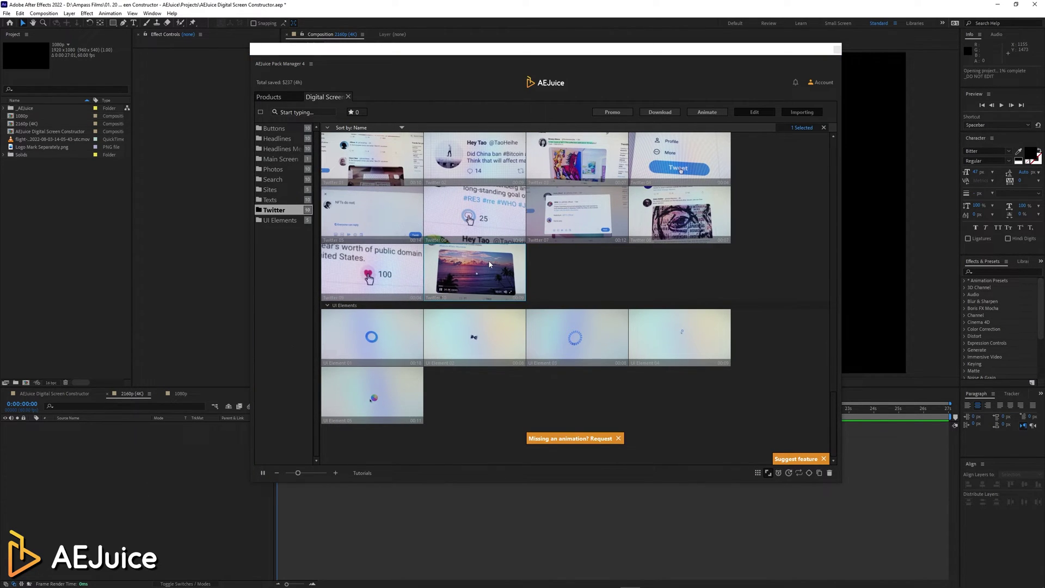
left_click(836, 49)
- Scrub the Twitter post preview to 0:00:05:50, then switch to the AEJuice Digital Screen Constructor composition
left_click_drag(280, 412, 363, 412)
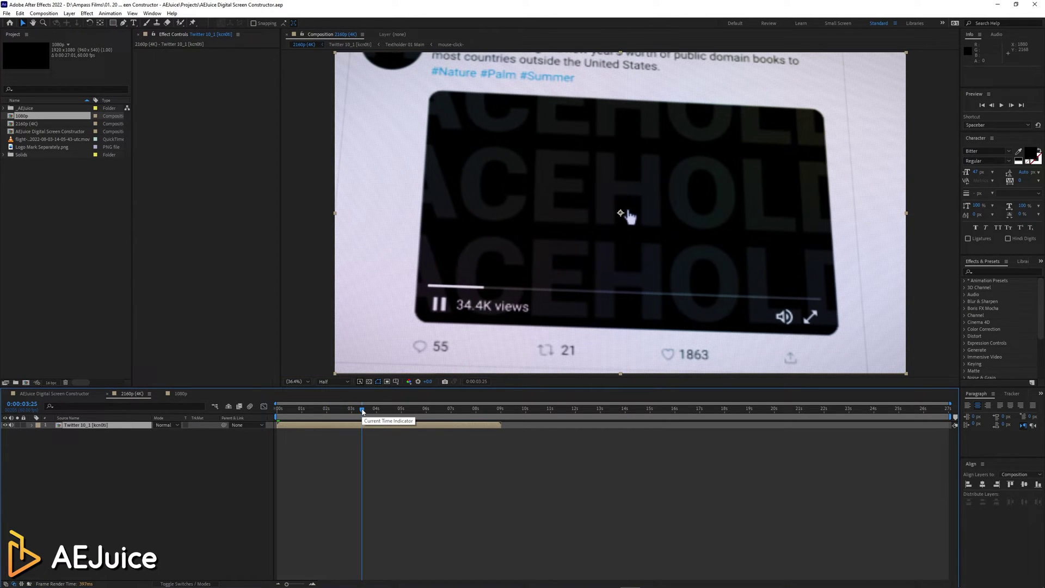
left_click_drag(363, 412, 382, 412)
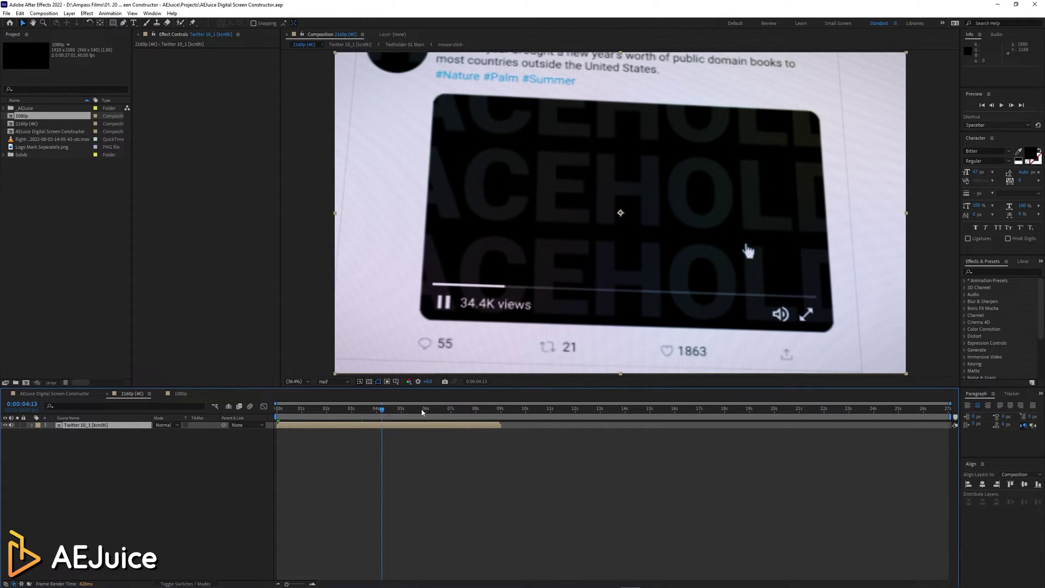
left_click(423, 412)
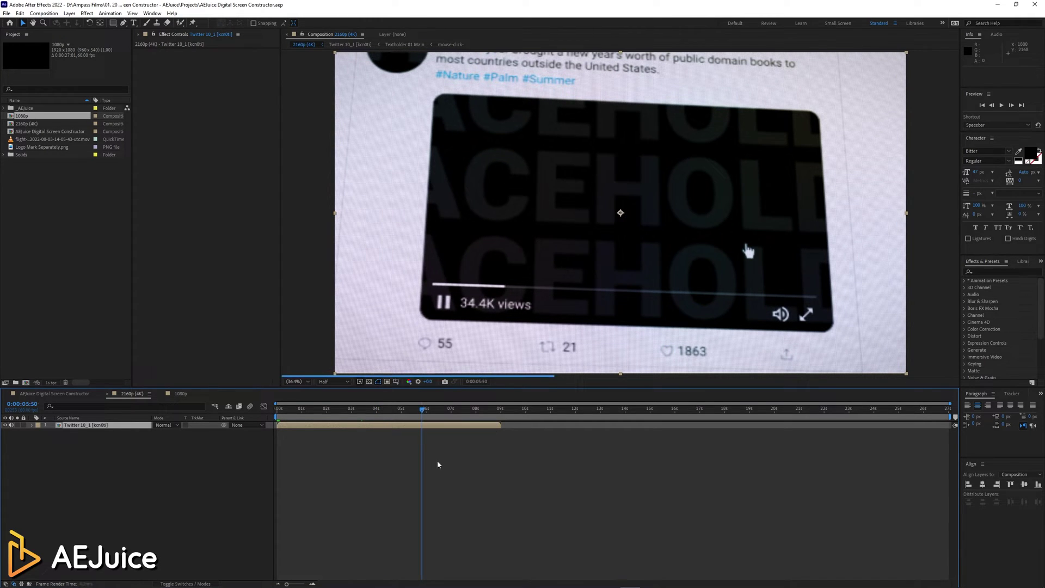
left_click(99, 395)
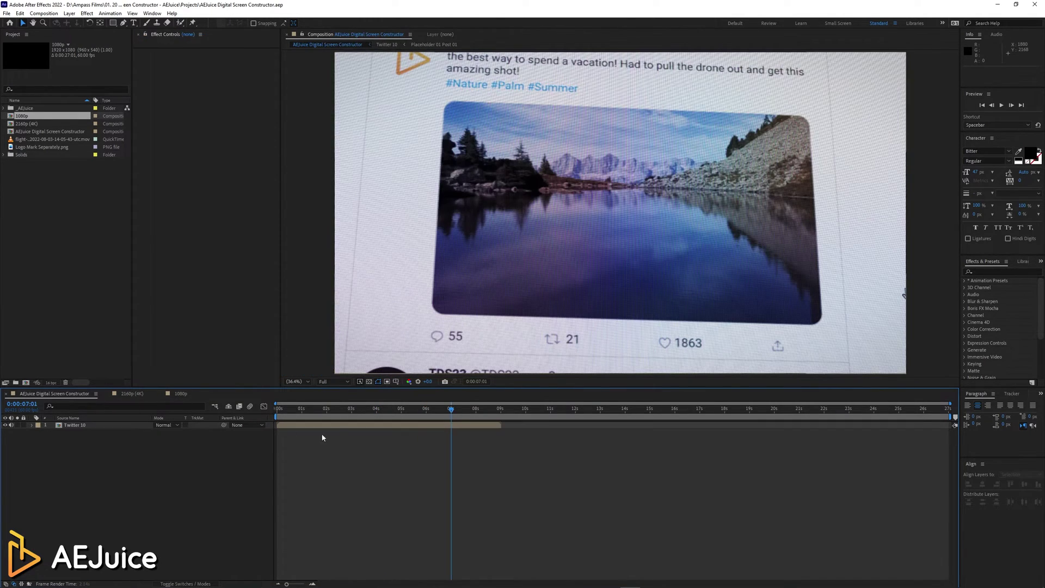
- In the 1080p composition, import Twitter 10 from AEJuice Pack Manager 4, then close the manager
left_click(133, 394)
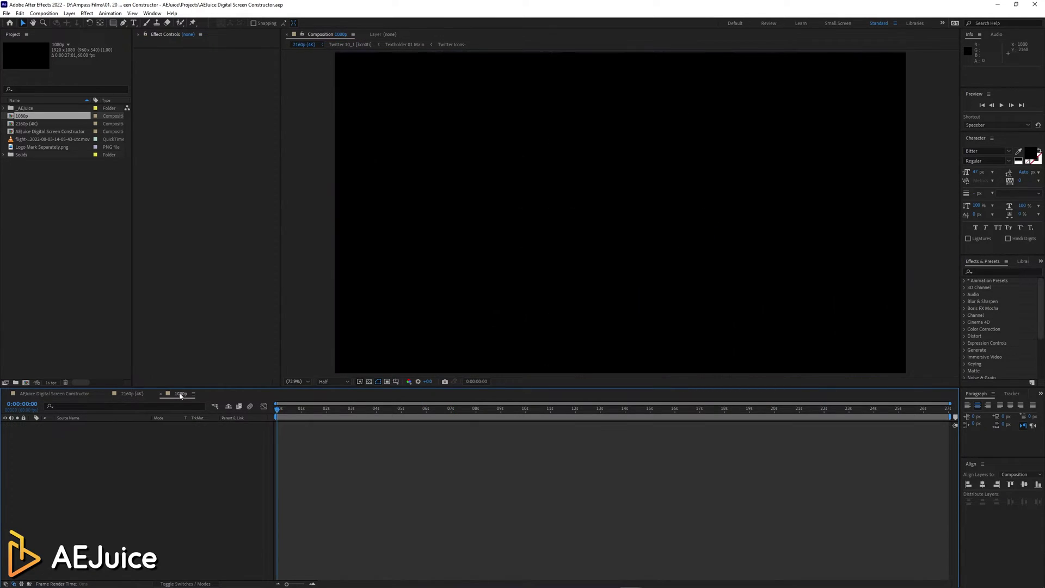
left_click(152, 14)
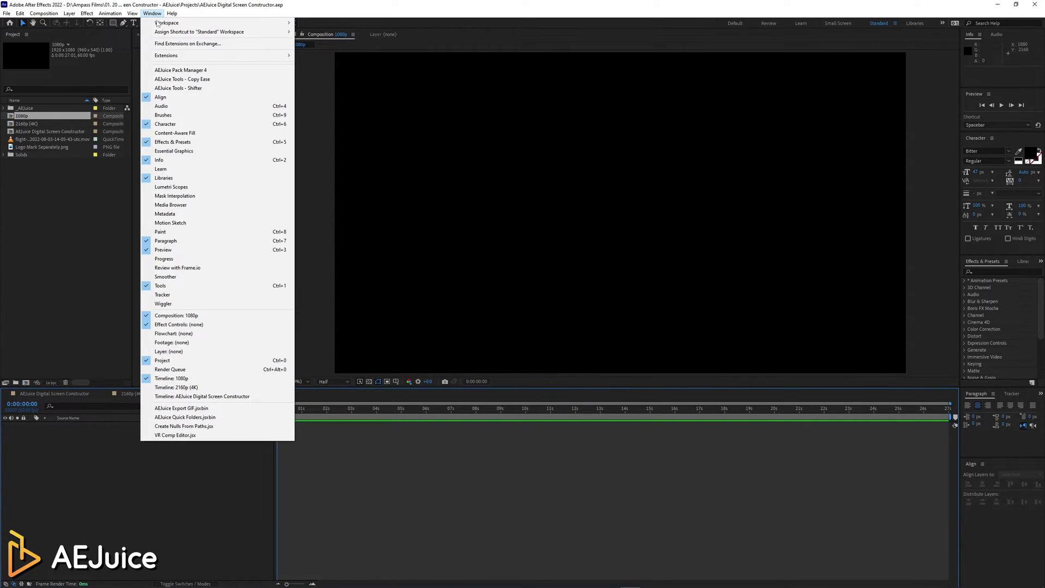
left_click(178, 70)
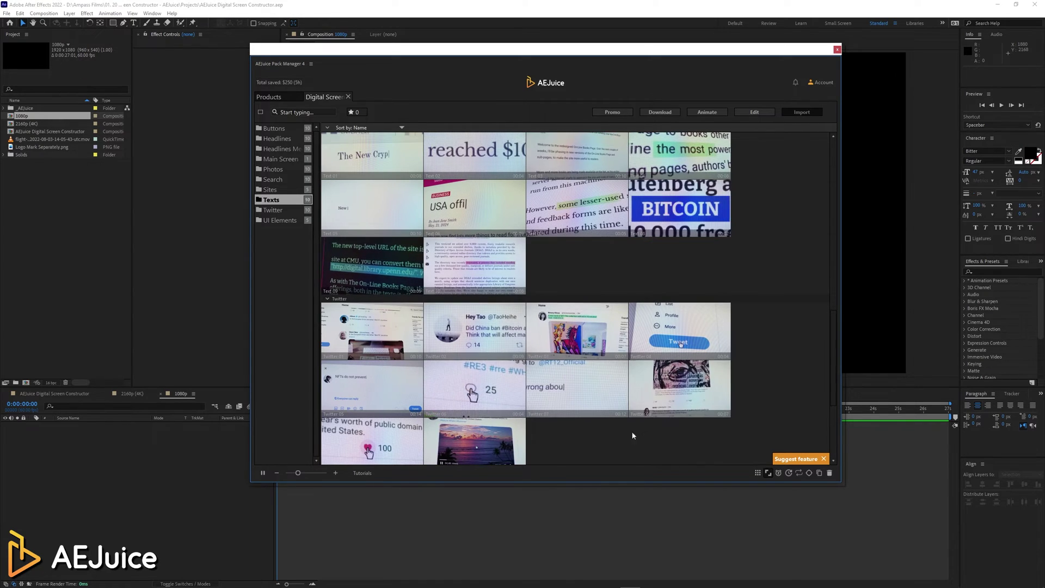
scroll(582, 445, "down", 1)
left_click(483, 388)
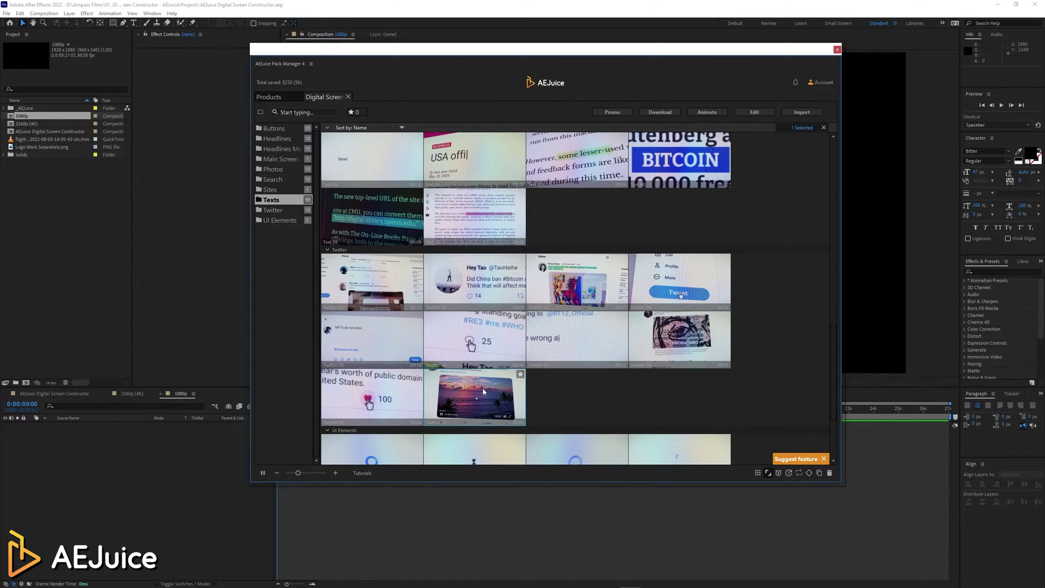
double_click(483, 387)
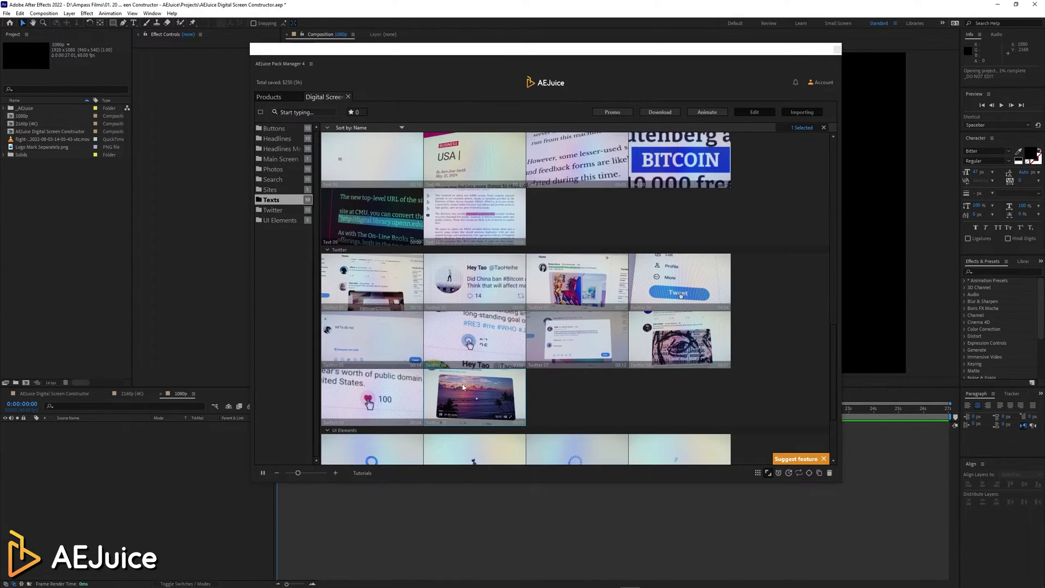
left_click(391, 415)
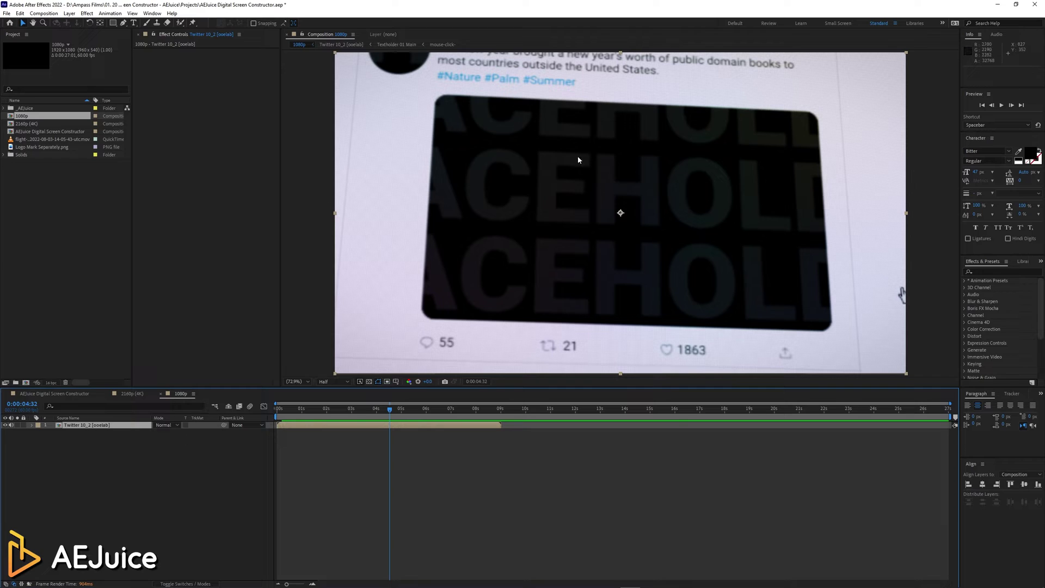
- Open the Twitter 10_2 precomp from the 1080p composition and move the time to 0:00:01:51
left_click(129, 393)
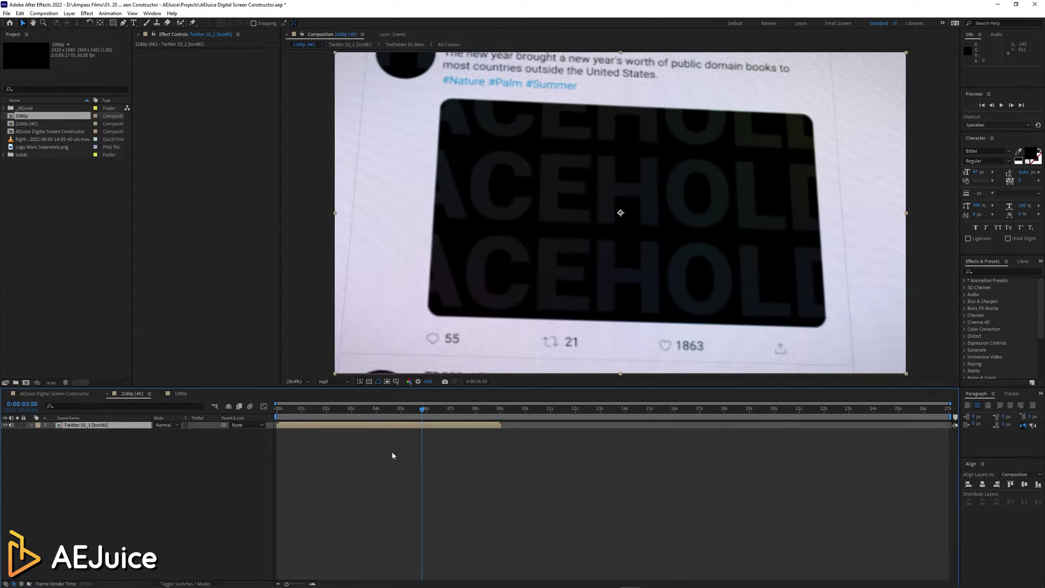
key("shift+period")
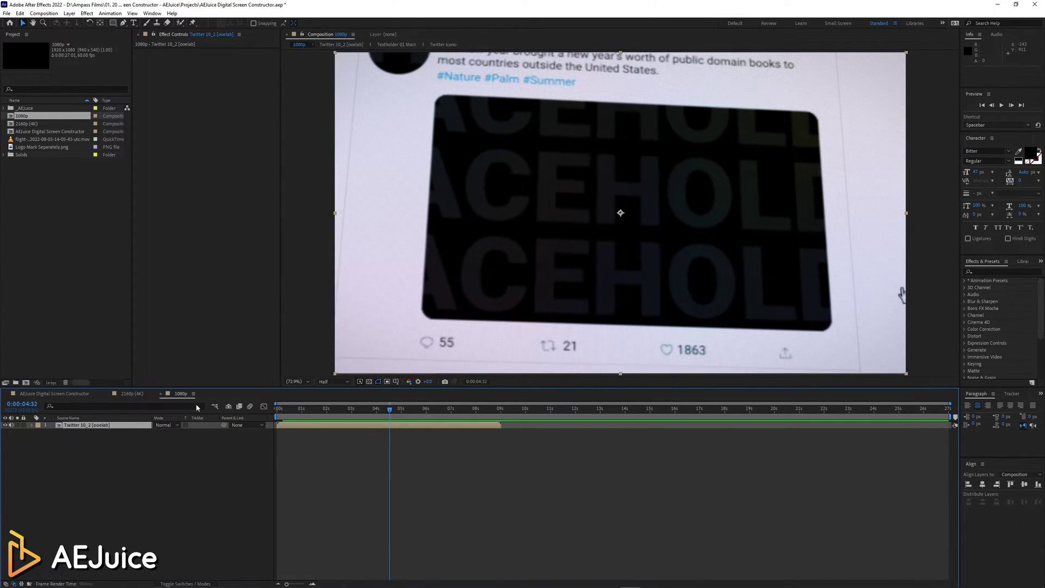
left_click(460, 472)
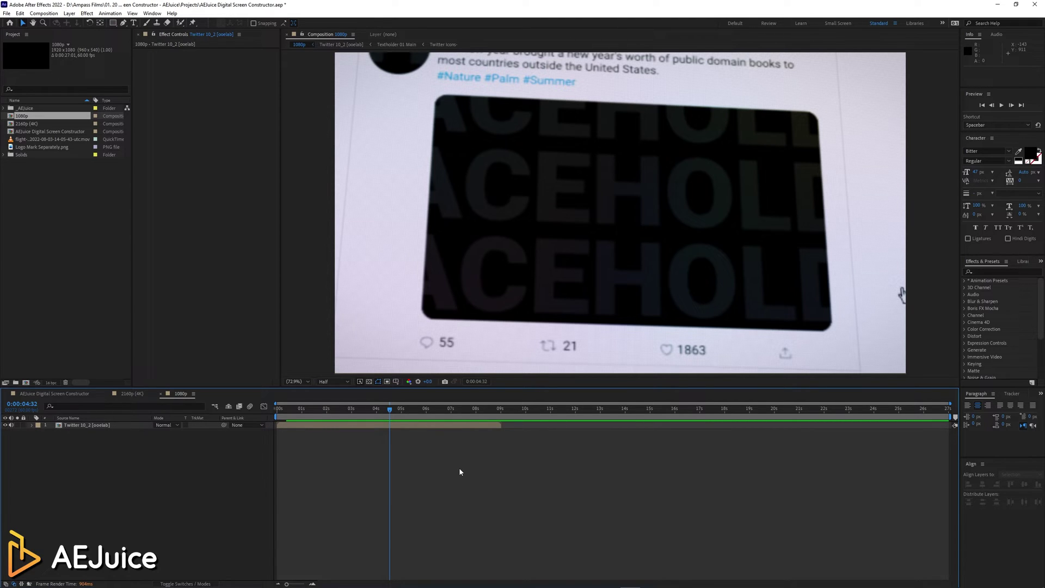
left_click(346, 427)
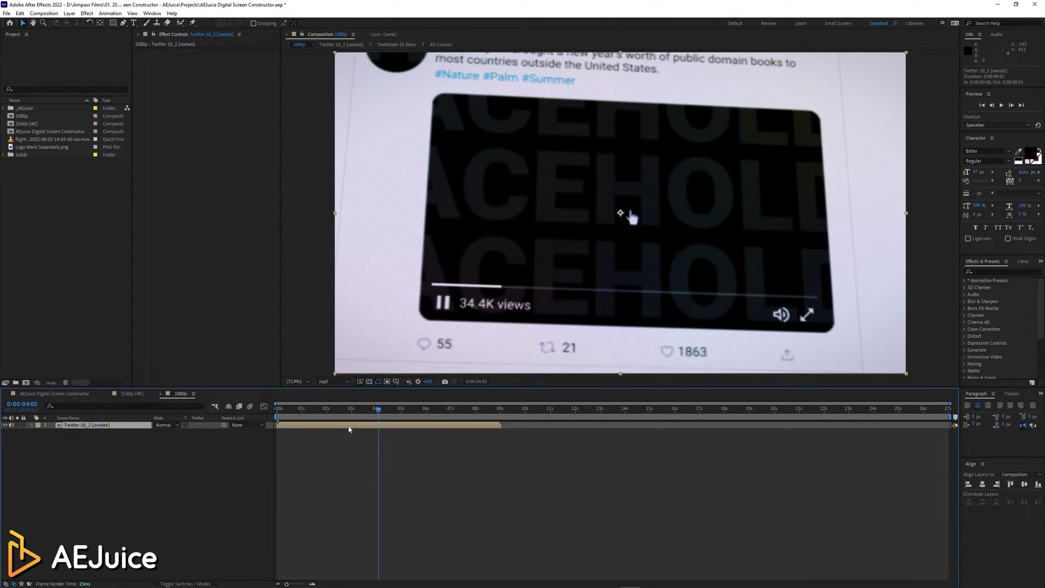
double_click(349, 427)
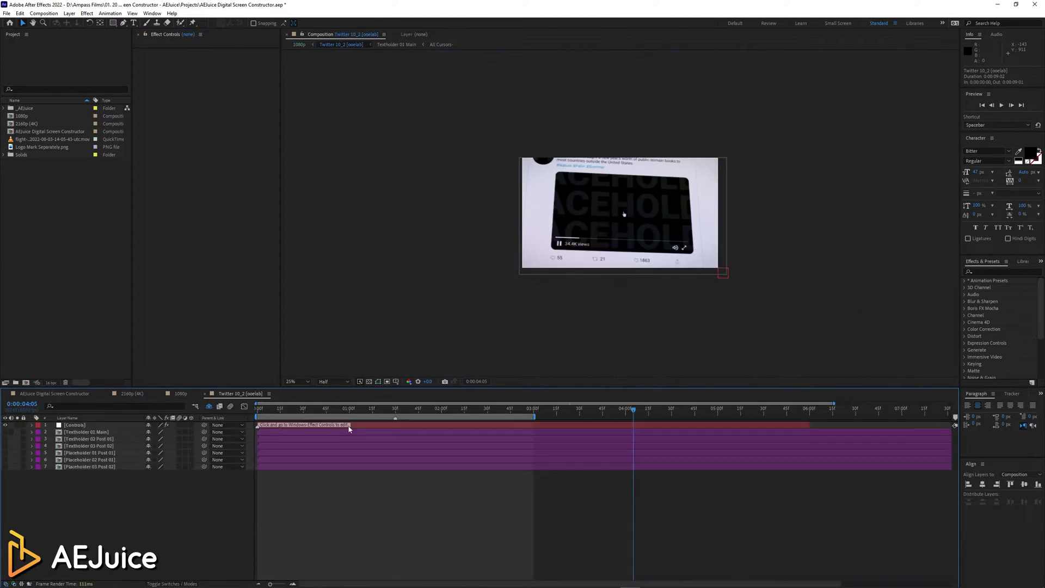
left_click_drag(350, 415, 427, 414)
- Select the Controls layer, fit the viewer magnification, and enable Disable Screen Effect
left_click(441, 428)
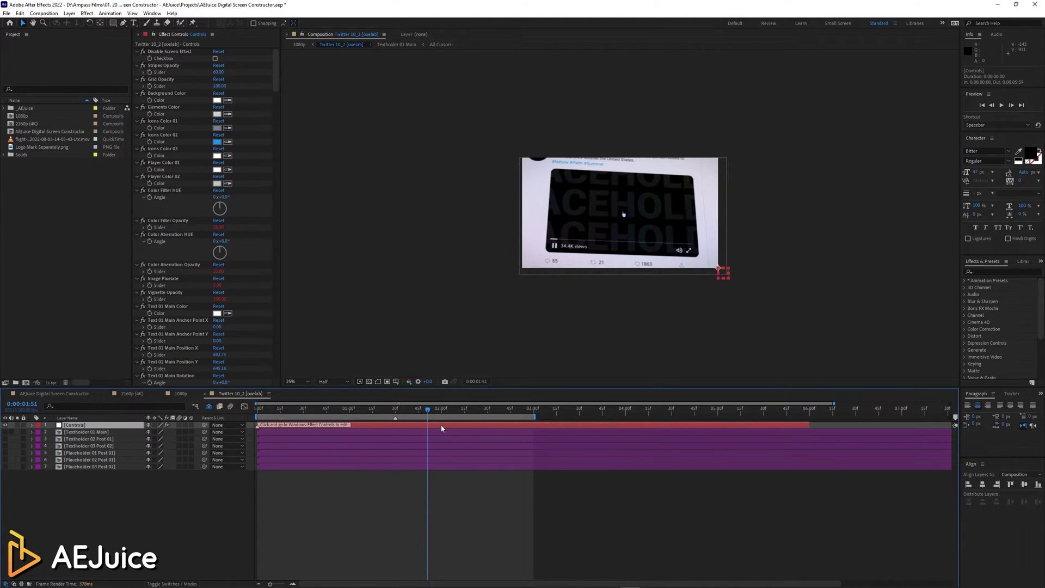
left_click(294, 381)
left_click(301, 398)
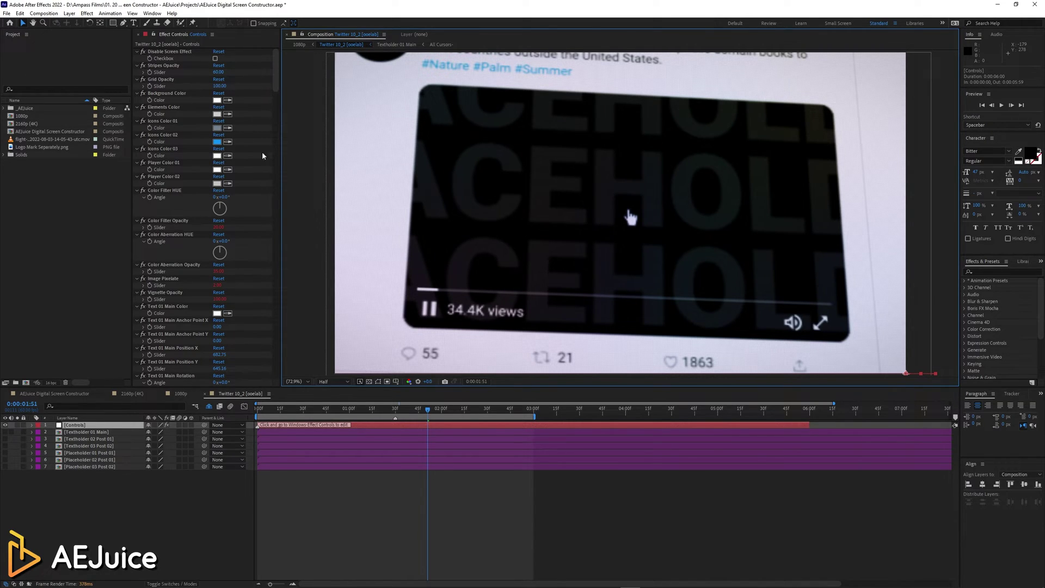
left_click(215, 58)
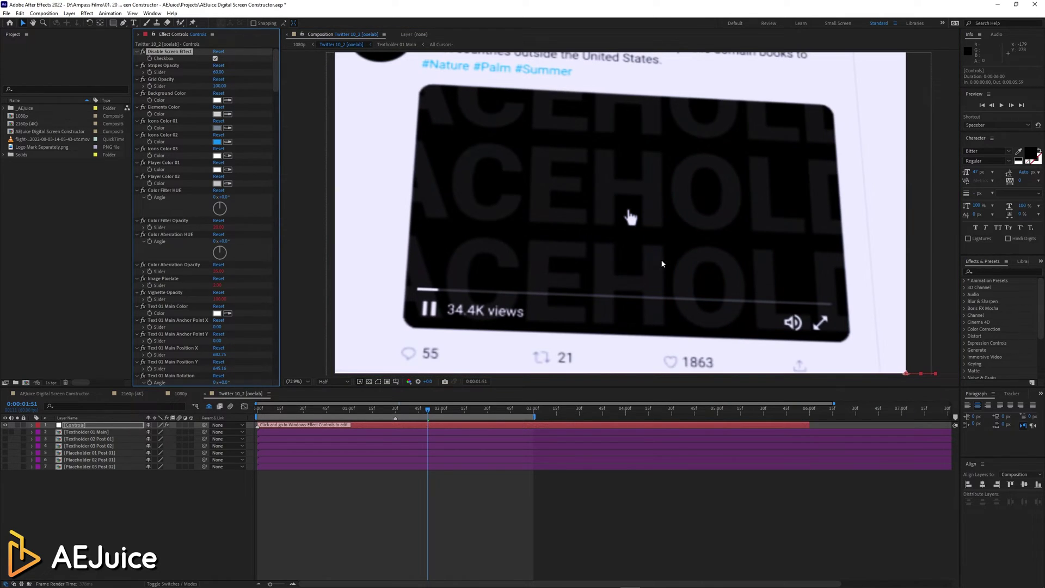
key("grave")
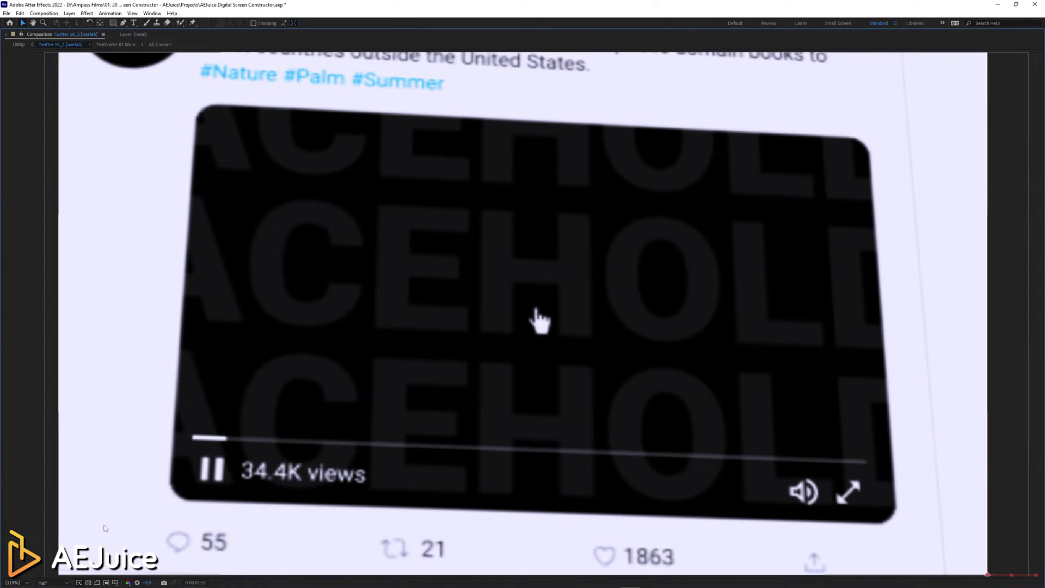
key("ctrl+j")
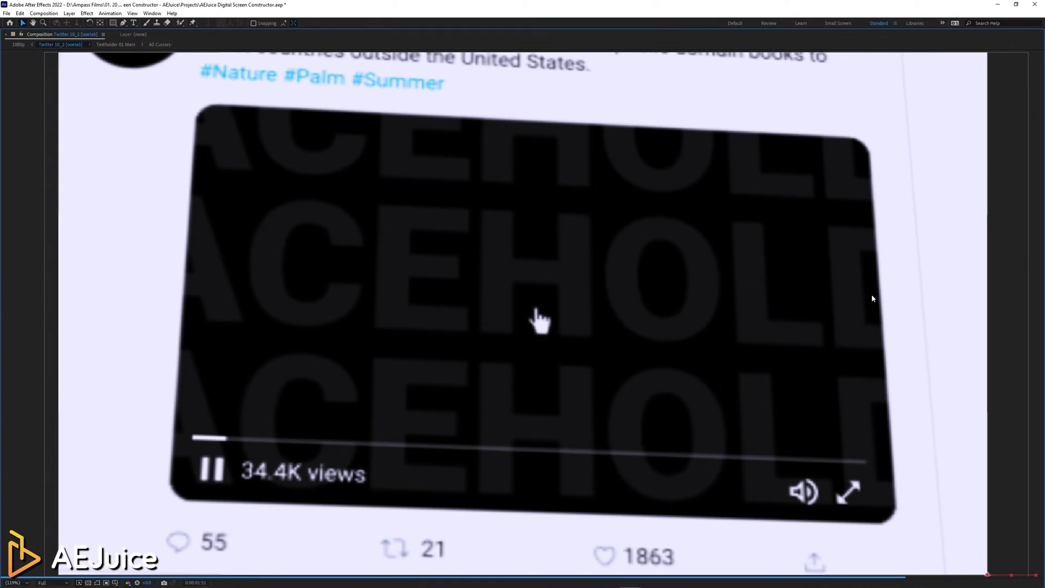
key("ctrl+shift+j")
key("ctrl+j")
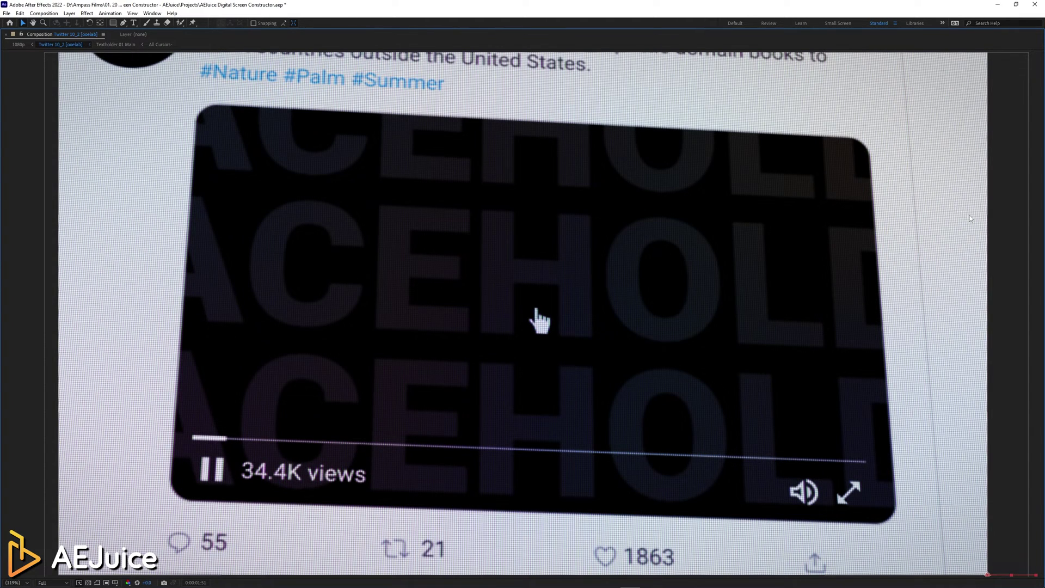
key("grave")
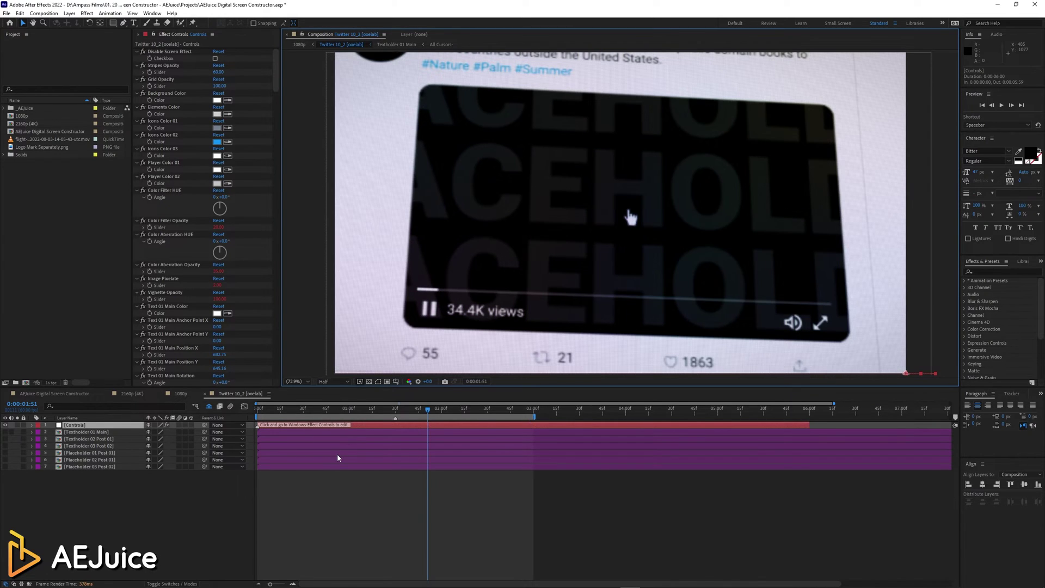
left_click(215, 59)
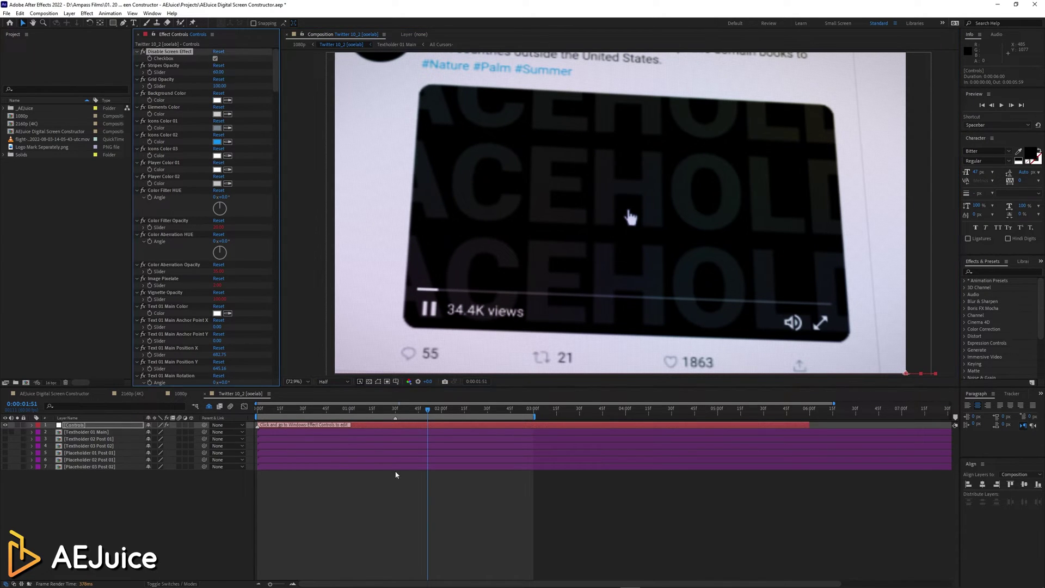
left_click(602, 532)
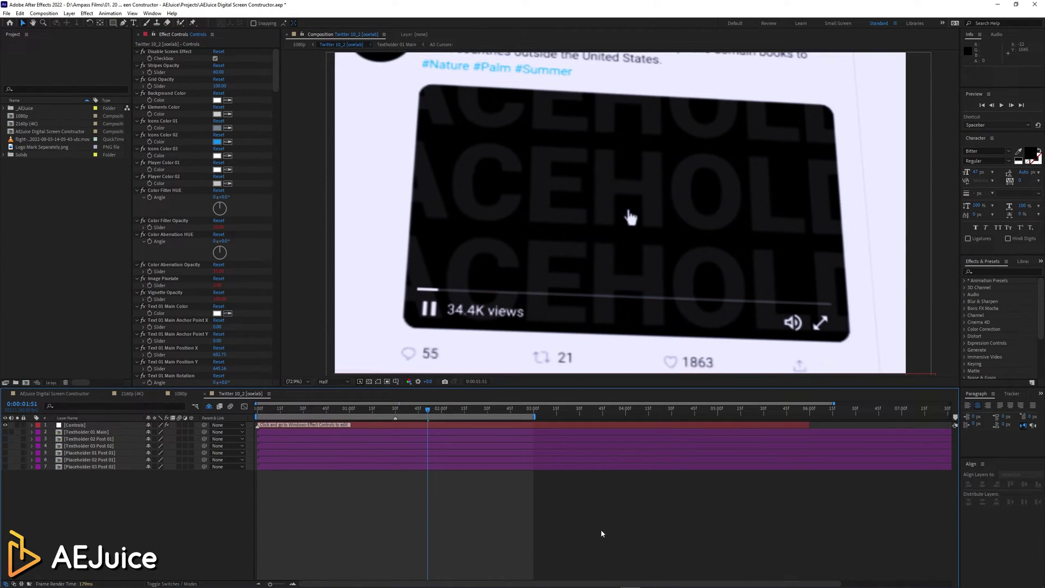
left_click(273, 122)
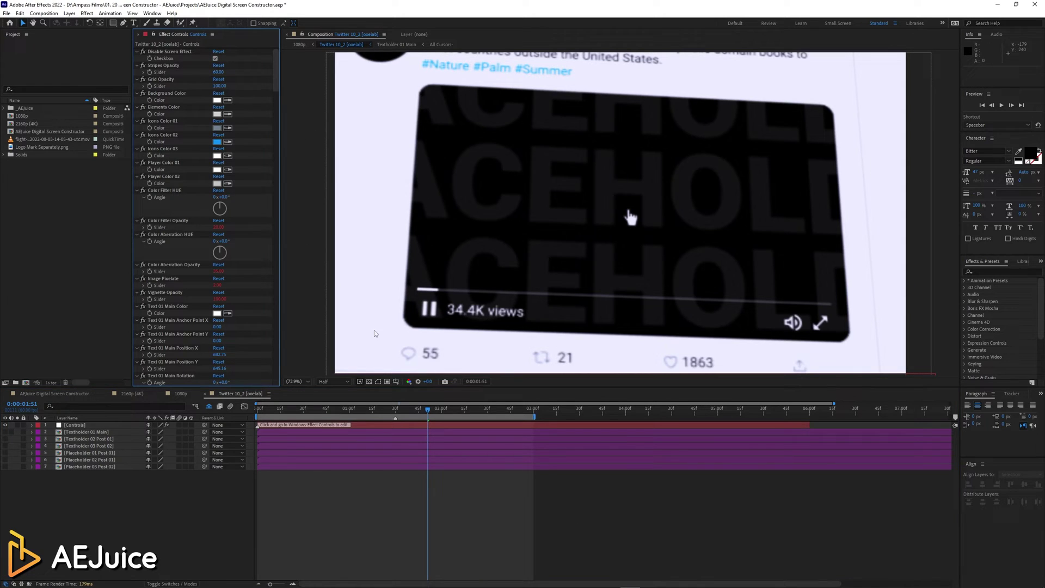
left_click(591, 501)
key("ctrl+z")
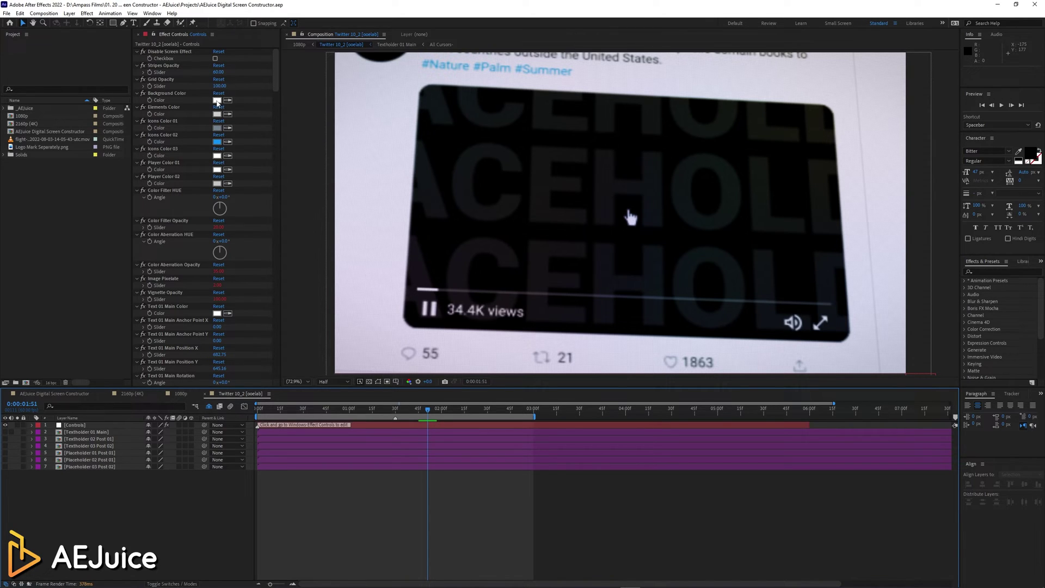
left_click(217, 102)
left_click(148, 306)
left_click(321, 214)
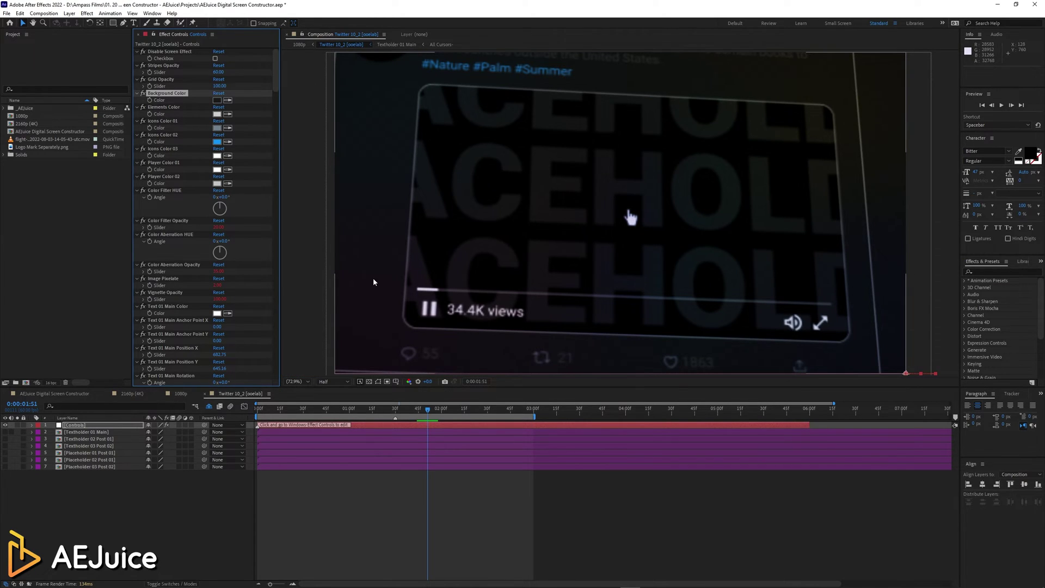
key("ctrl+z")
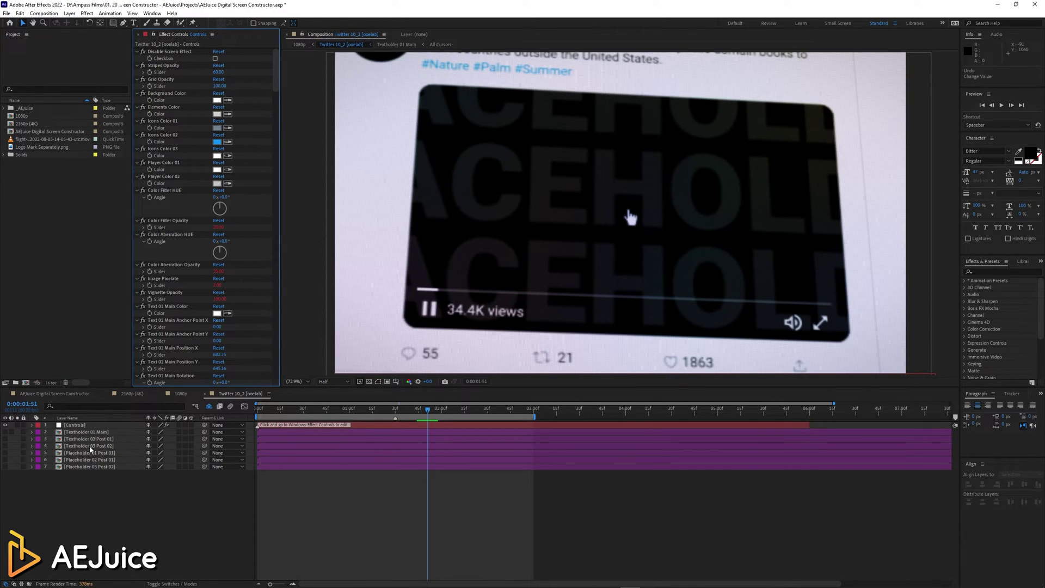
- Put Logo Mark Separately.png into Placeholder 01 Post 01 at 19% scale and delete Placeholder.png
double_click(90, 454)
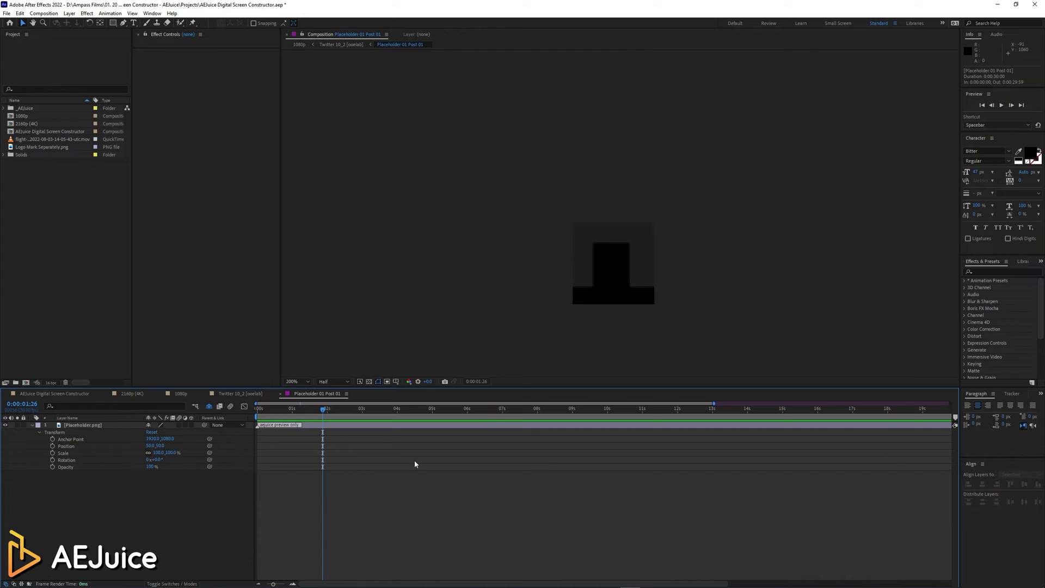
left_click_drag(38, 151, 107, 424)
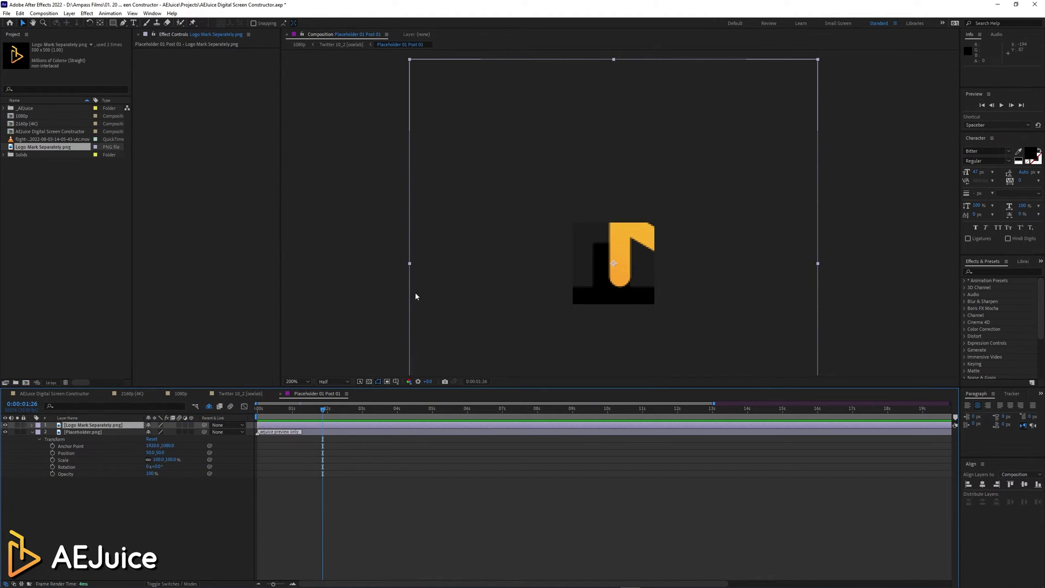
left_click_drag(412, 266, 574, 264)
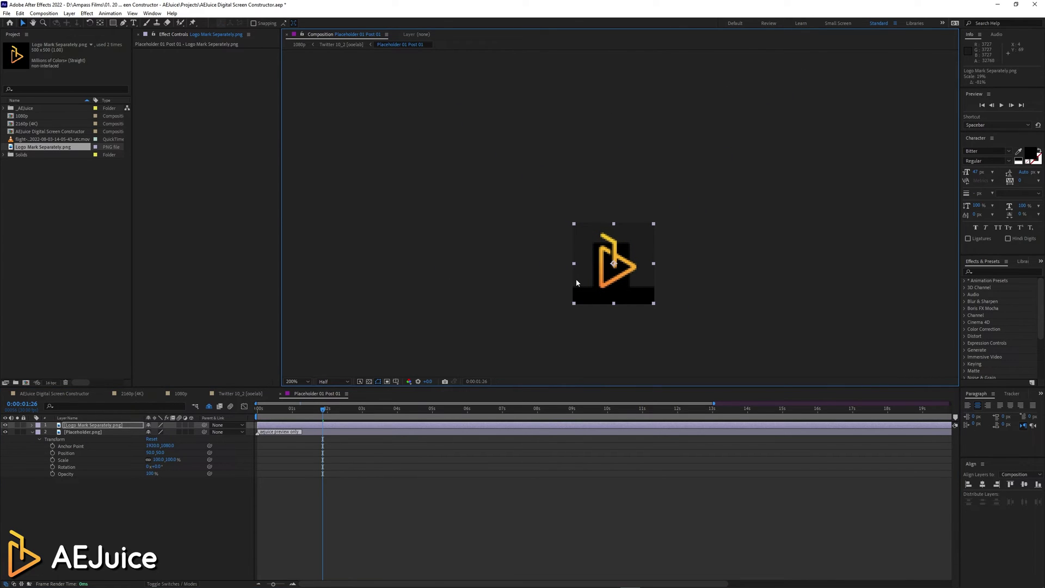
left_click(87, 432)
key("Delete")
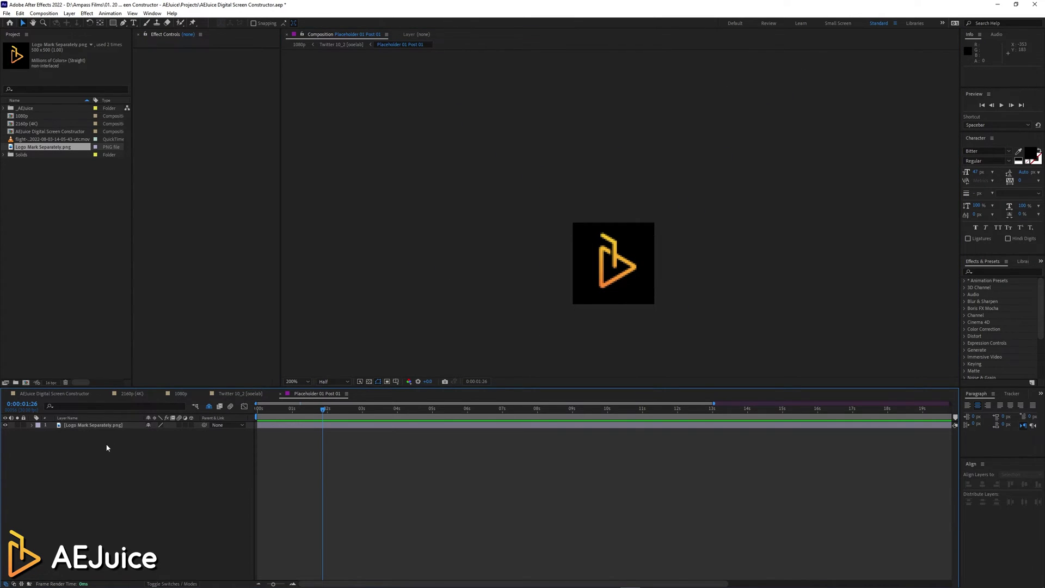
- Back in Twitter 10_2, scrub the animation from the start to the video placeholder frame
left_click(240, 393)
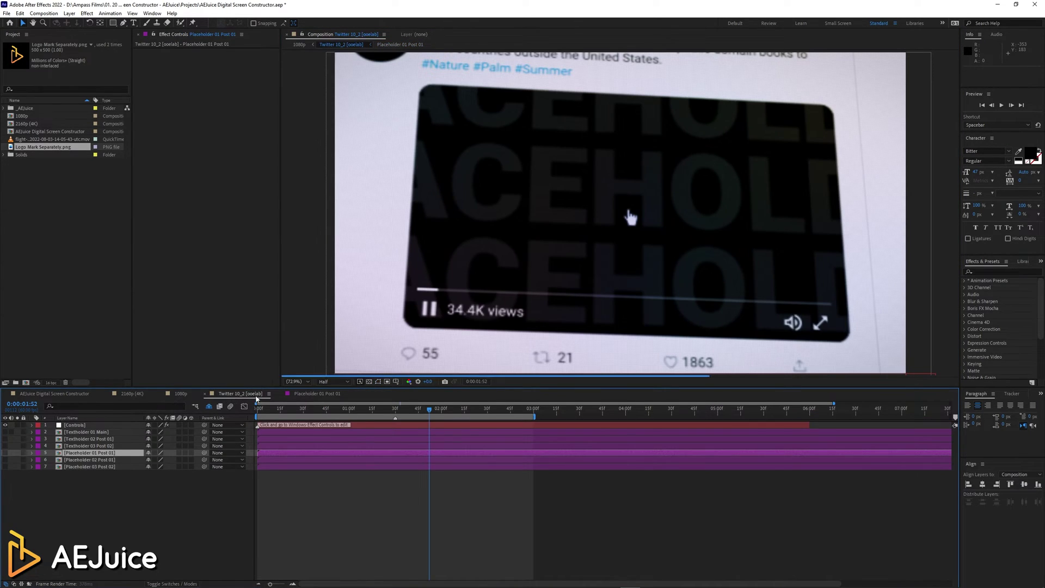
left_click(260, 409)
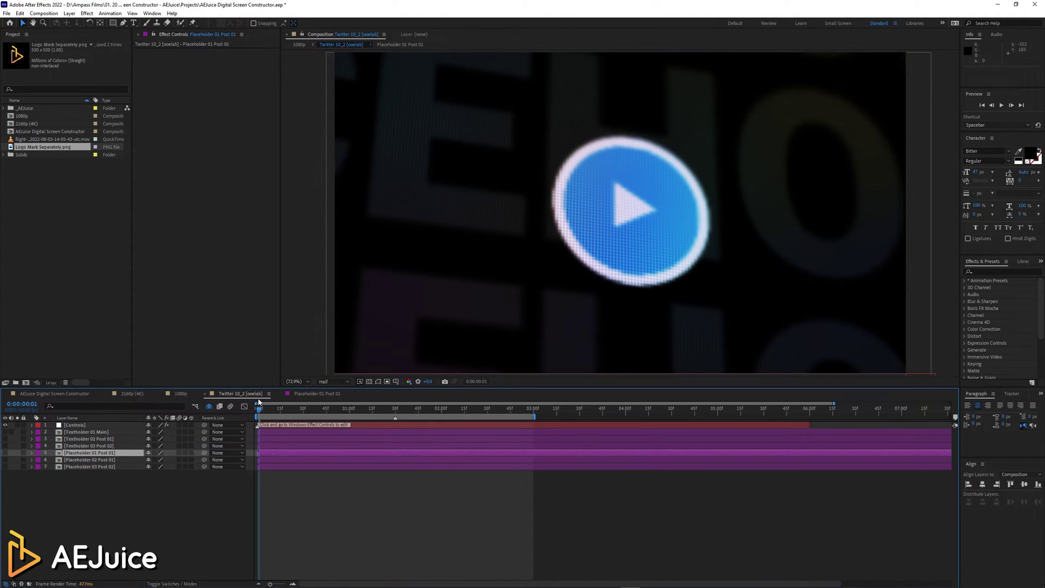
left_click_drag(260, 408, 782, 410)
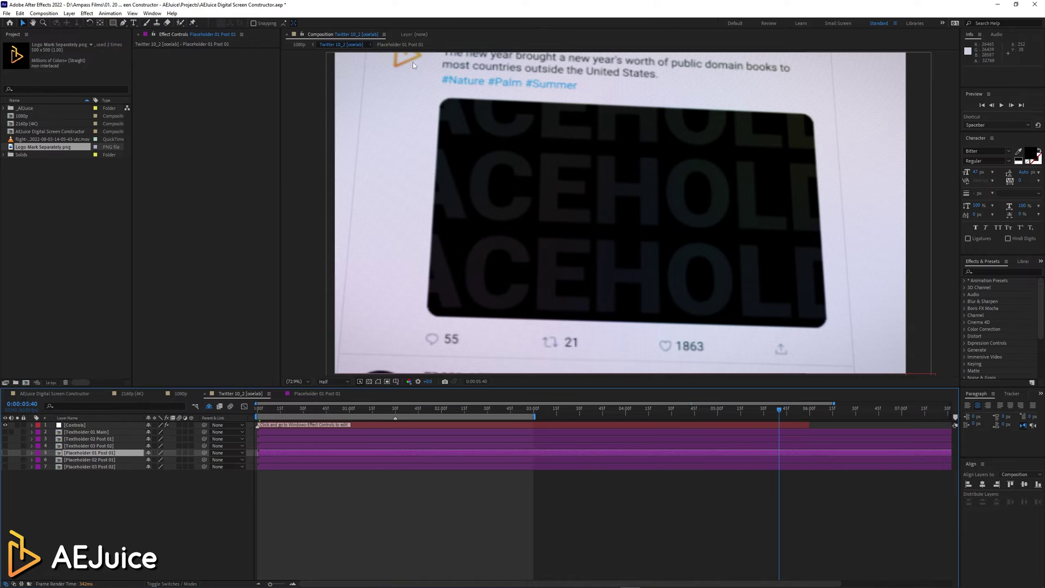
left_click_drag(788, 410, 794, 409)
- Add the lake flight .mov to Placeholder 02 Post 01 and set its Scale to 27%
double_click(90, 460)
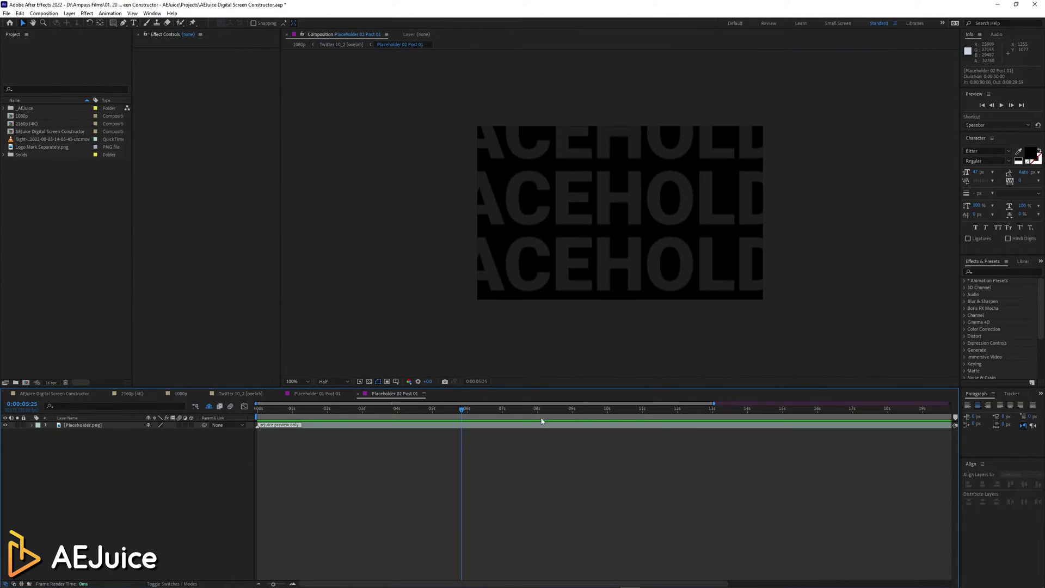
left_click_drag(72, 140, 111, 435)
key("s")
left_click(158, 432)
type("27")
key("Return")
- Delete Placeholder.png and check the lake footage in the Twitter 10_2 post
left_click(86, 440)
key("Delete")
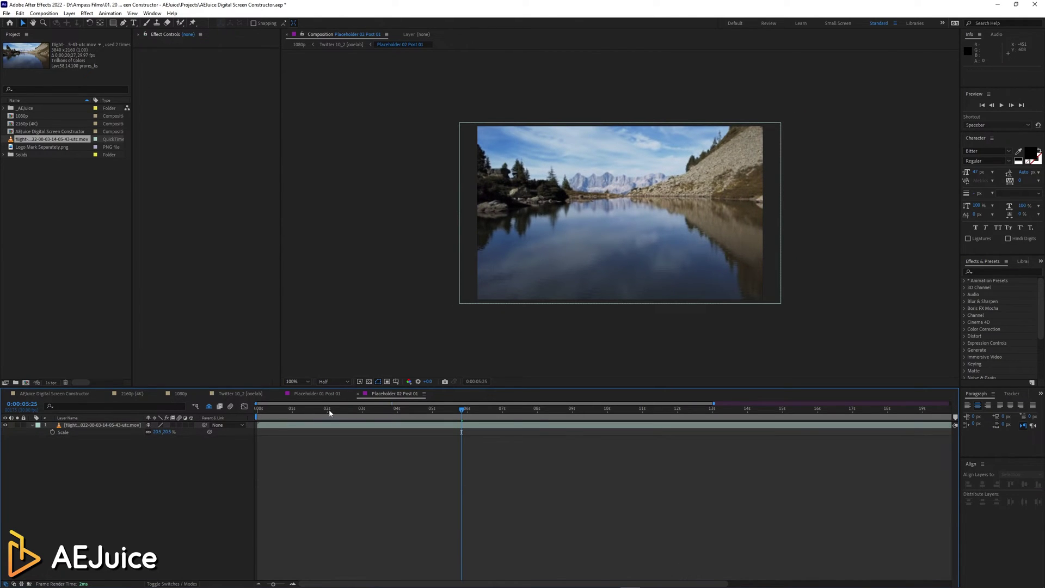
left_click(232, 393)
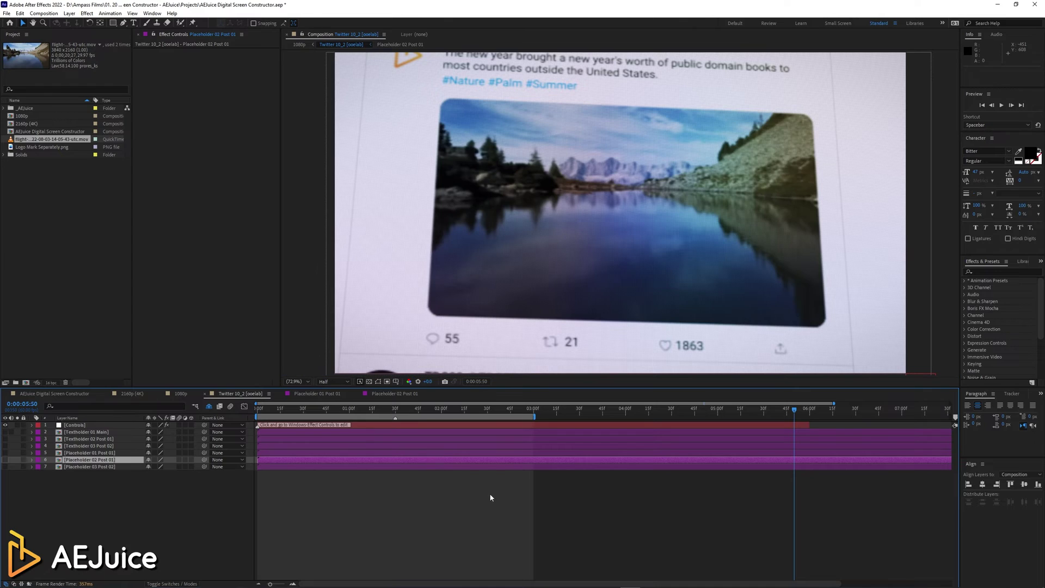
left_click_drag(420, 408, 338, 427)
- Open Textholder 01 Main at Fit zoom and review its Text 01 and Text 03 Main layers
key("space")
left_click(84, 432)
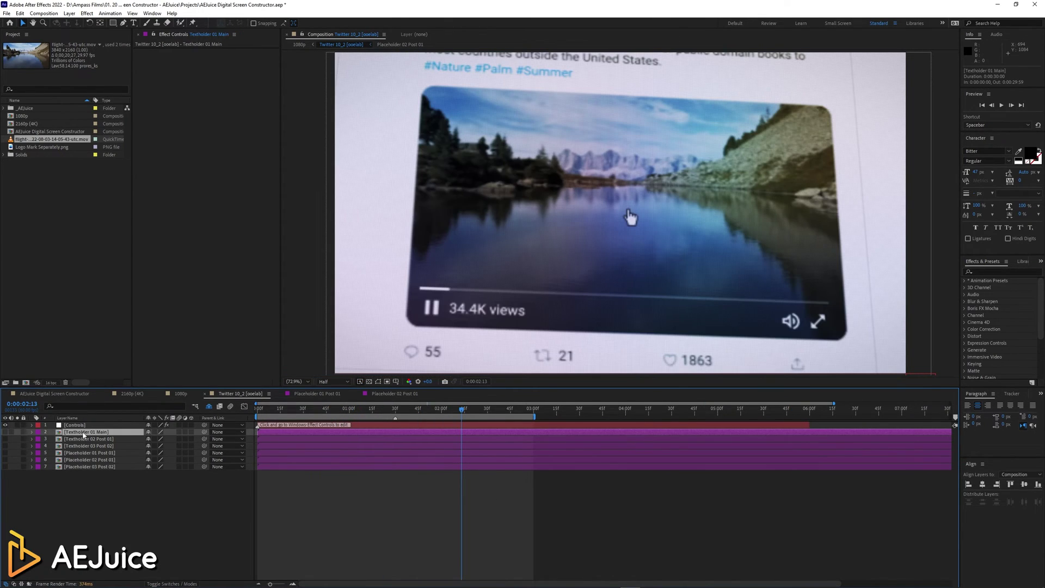
double_click(84, 432)
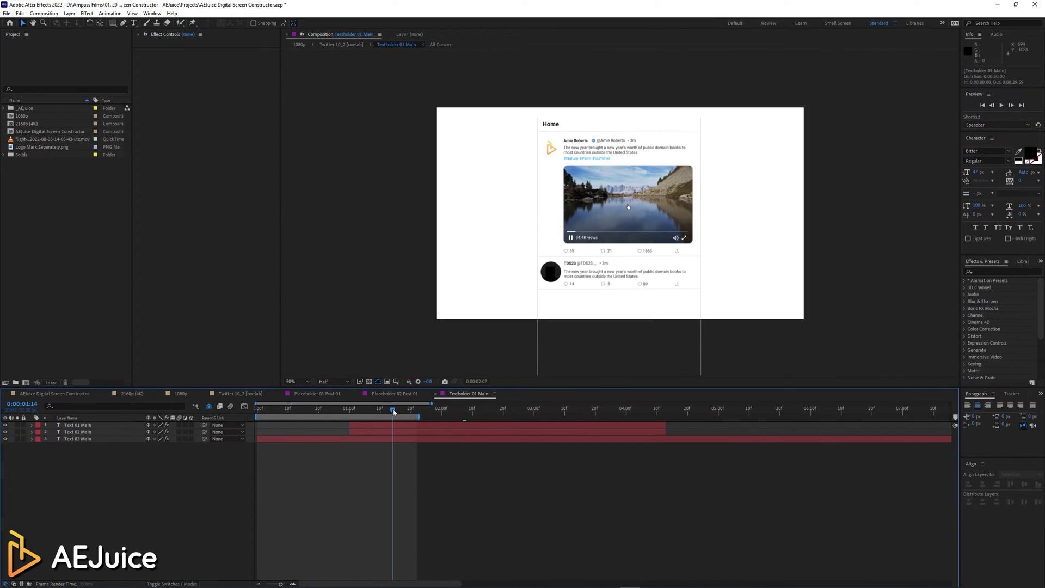
left_click(299, 384)
left_click(299, 407)
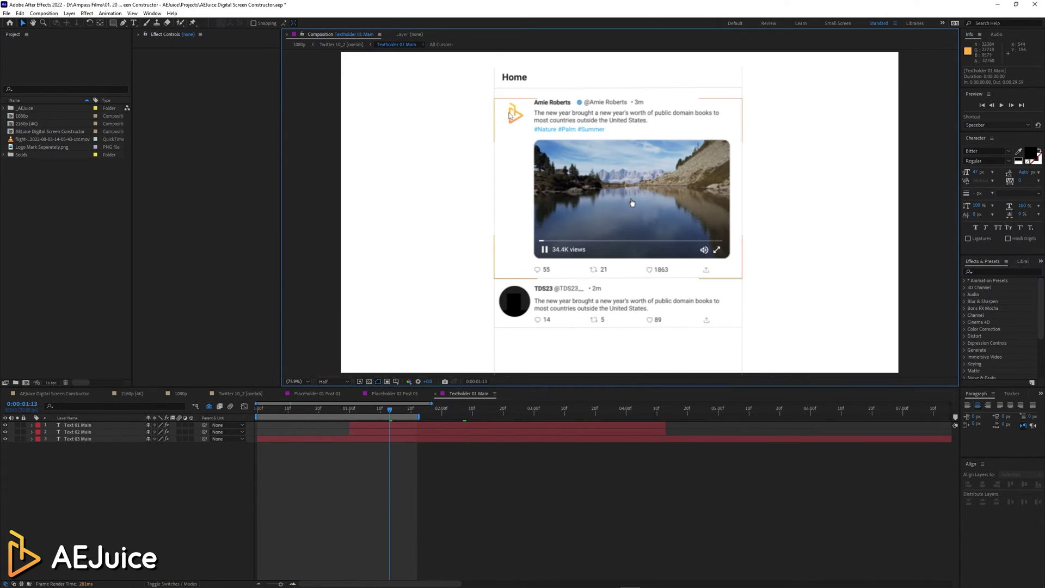
left_click(112, 425)
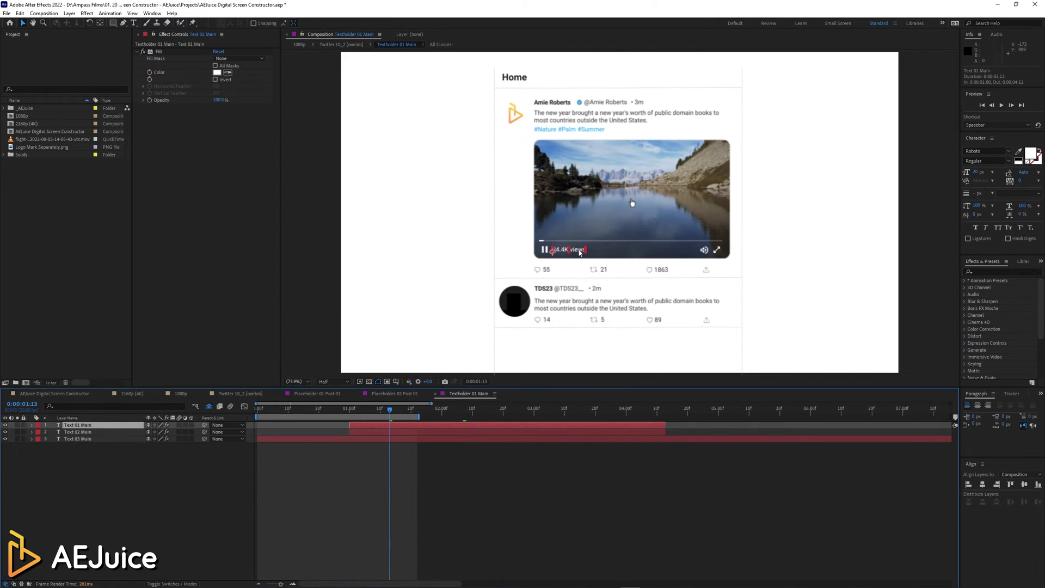
left_click(118, 440)
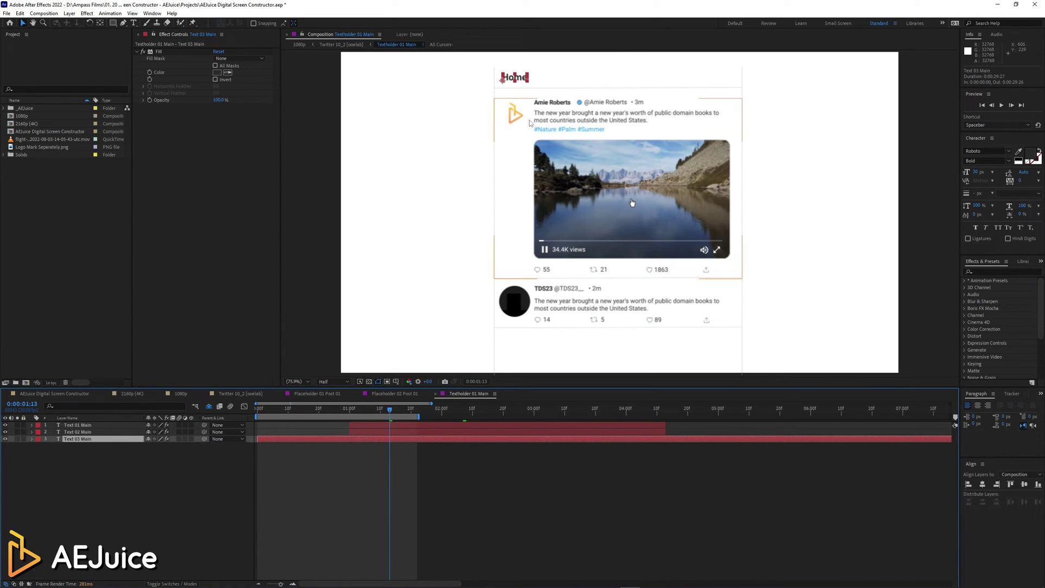
- Open Textholder 02 Post 01 at Fit zoom and review its eight post text layers, then return to Twitter 10_2
left_click(247, 396)
double_click(123, 443)
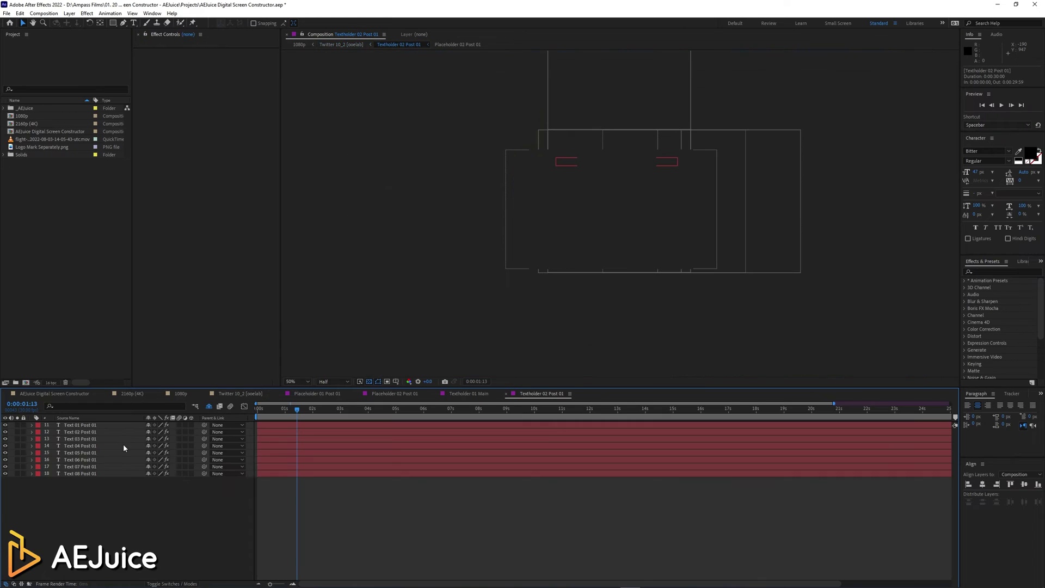
left_click(298, 381)
left_click(296, 391)
left_click(122, 426)
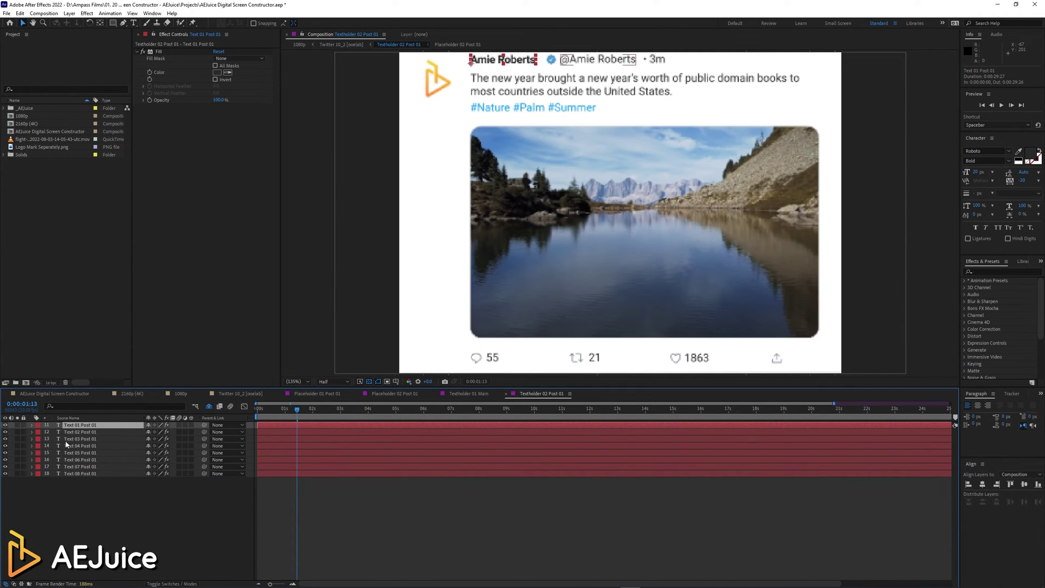
left_click(92, 433)
left_click(89, 439)
left_click(87, 446)
left_click(85, 454)
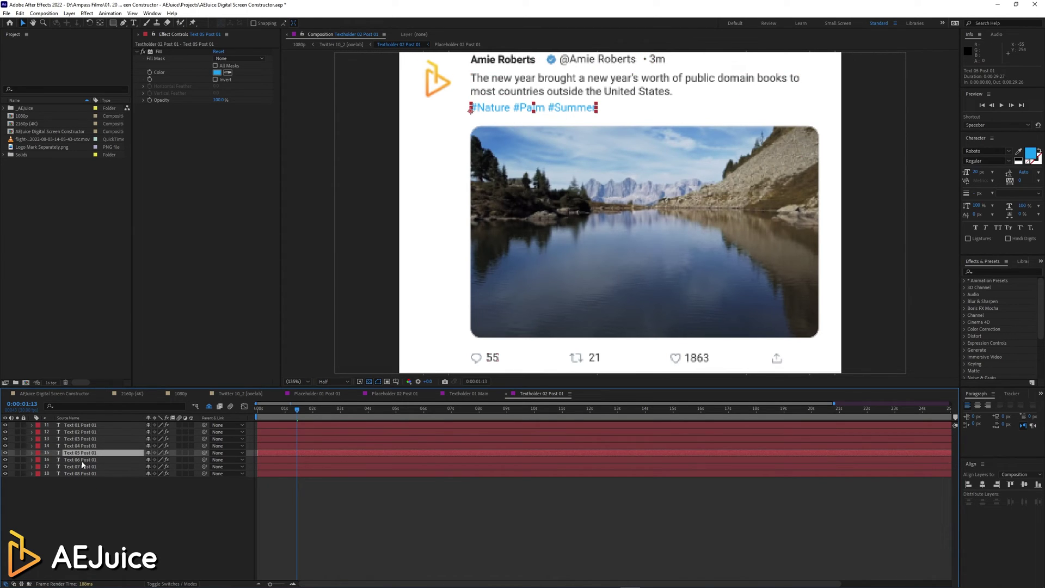
left_click(82, 461)
left_click(108, 466)
left_click(111, 473)
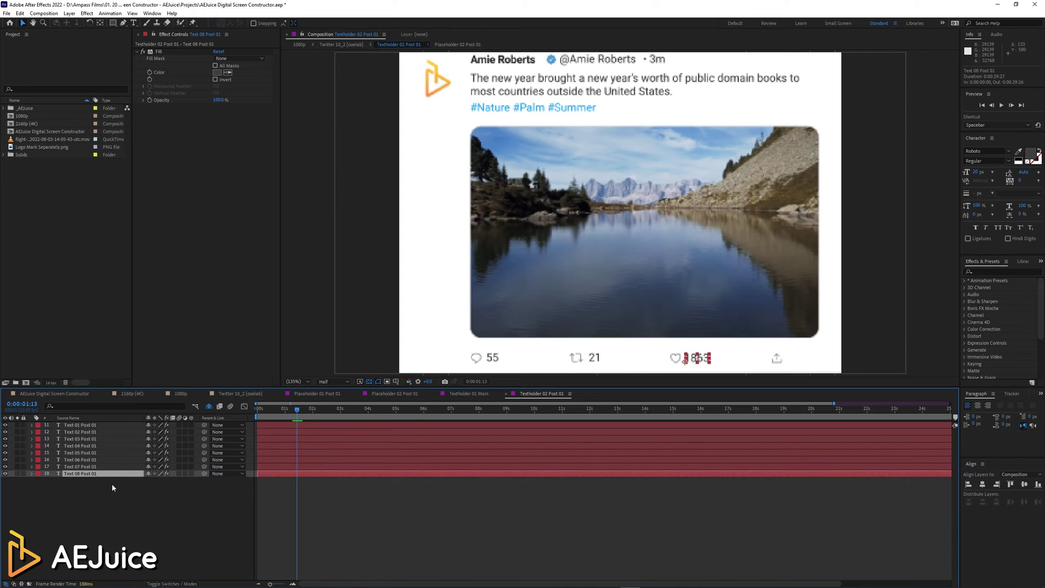
left_click(245, 394)
- Open Textholder 03 Post 02 and set the viewer zoom to 200%
double_click(100, 446)
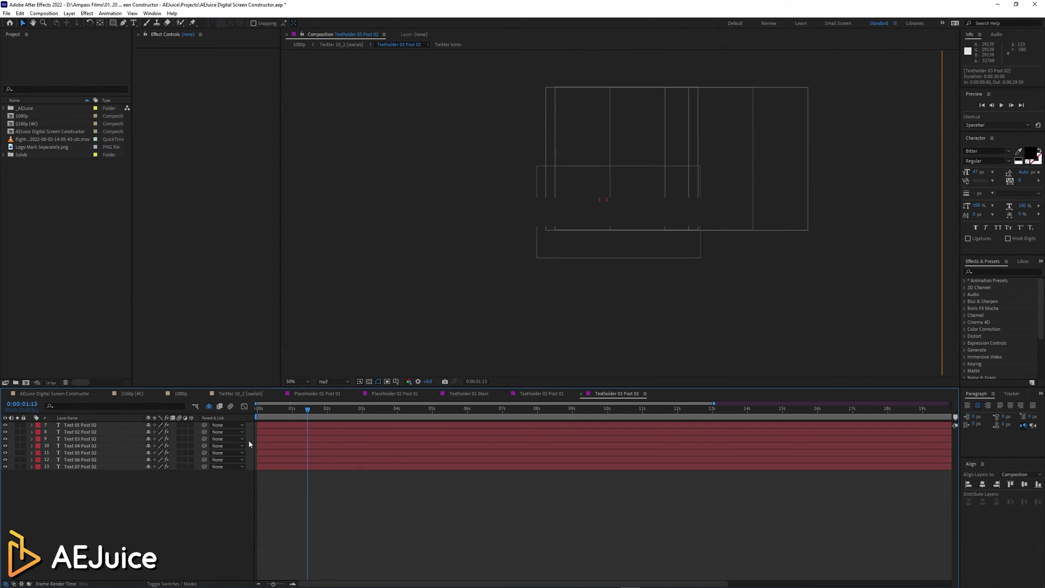
left_click(299, 381)
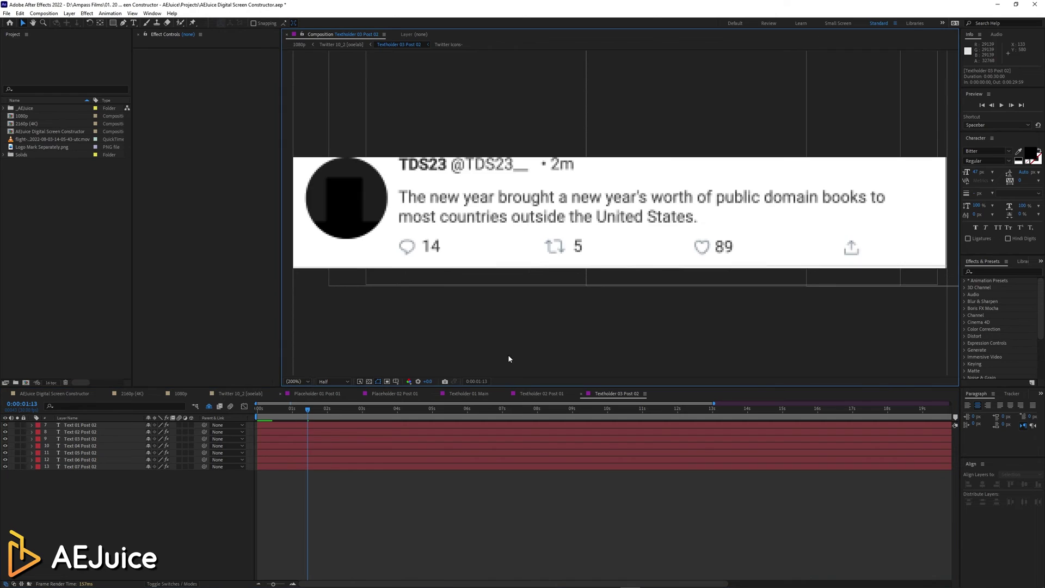
left_click(307, 327)
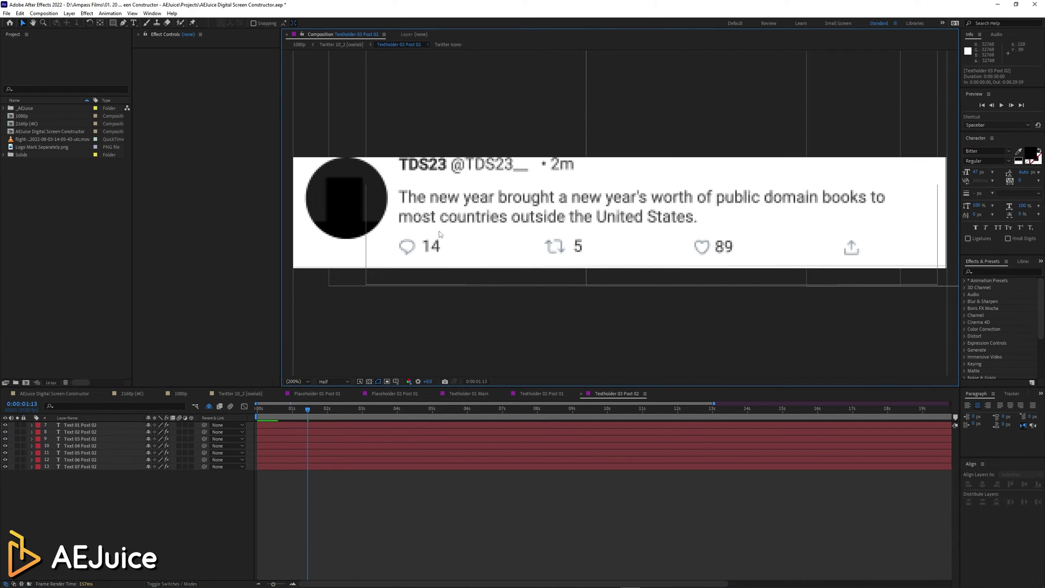
- Show the 1080p composition at 0:00:08:13 with the lake video inside the tweet
left_click(182, 393)
left_click(480, 409)
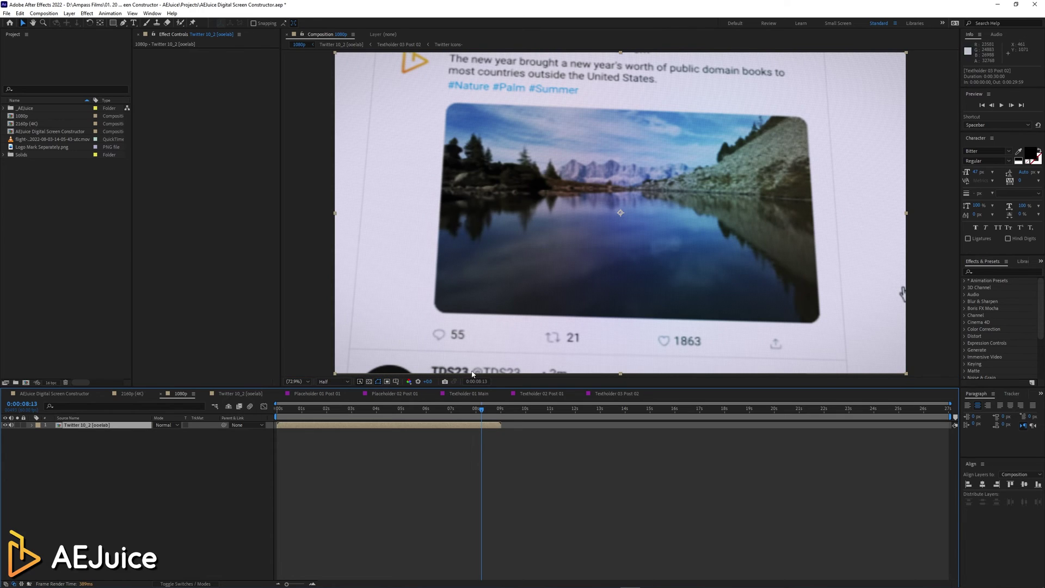
left_click(603, 395)
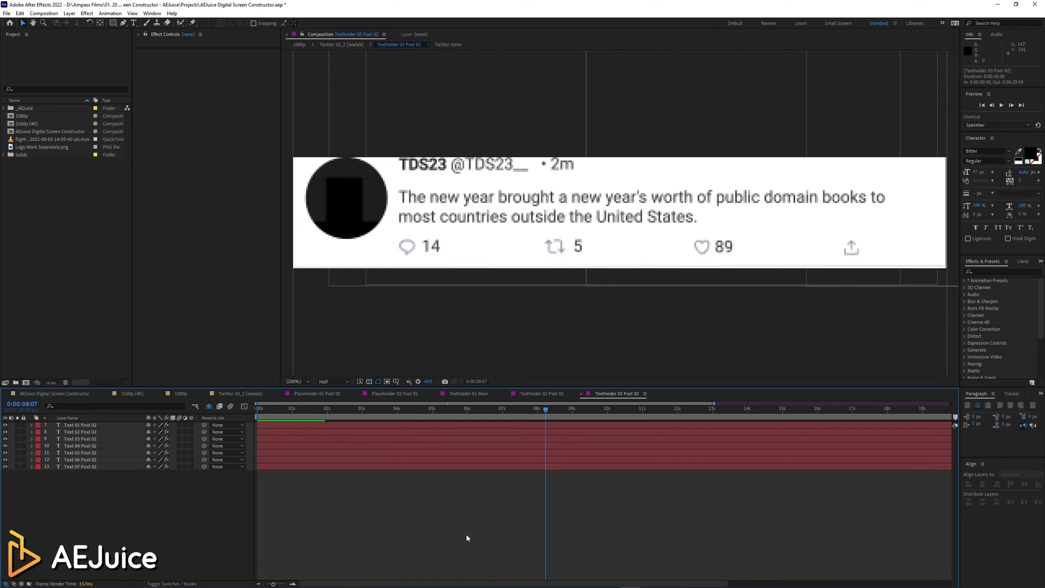
key("shift+Escape")
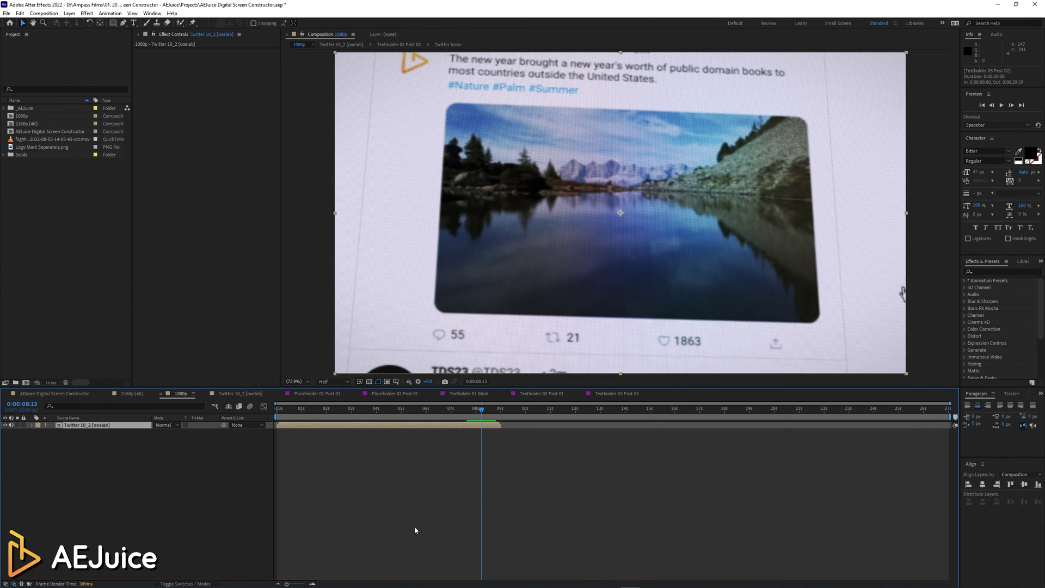